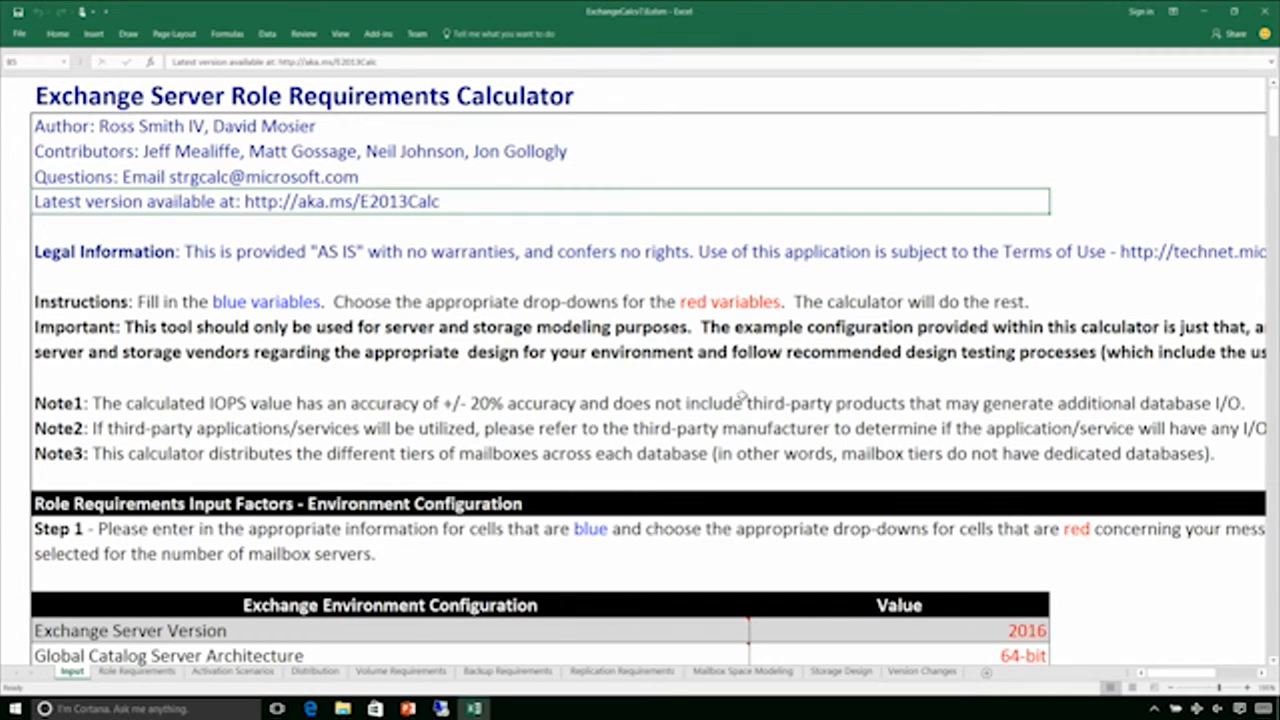
Set the Exchange Server Version to 2013 in the Exchange Environment Configuration table
scroll(683, 471, "down", 1)
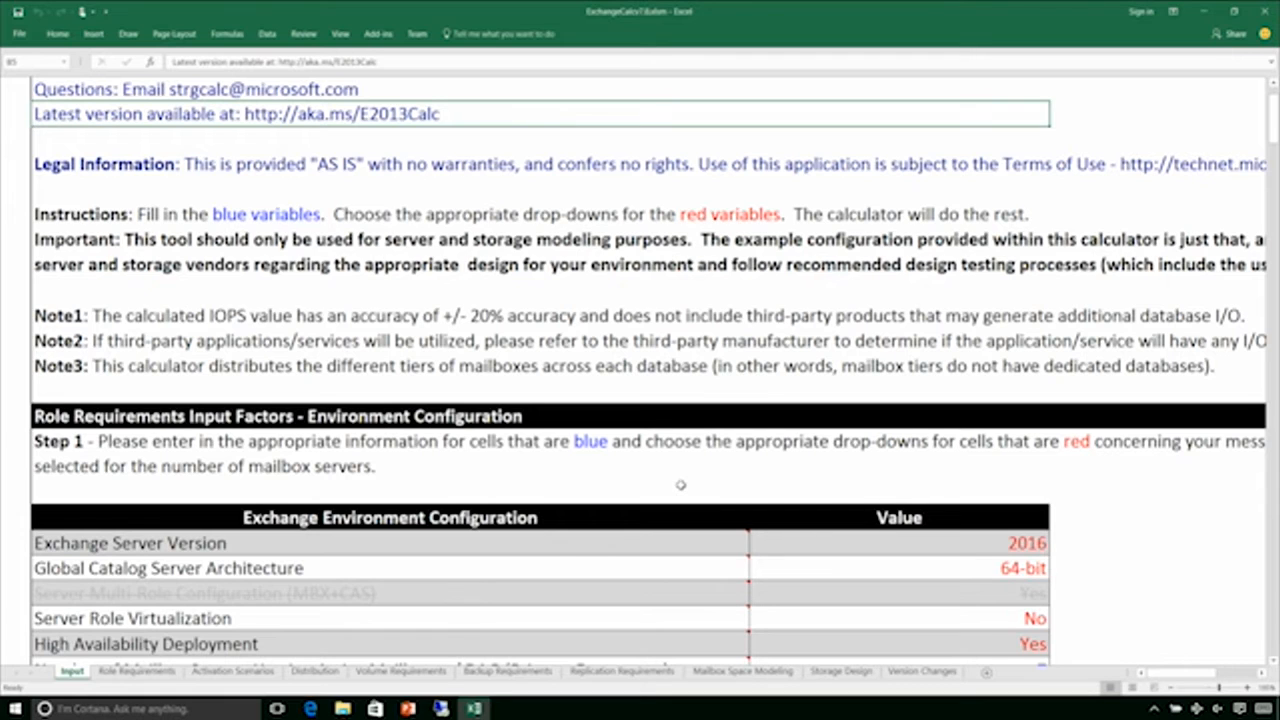
scroll(682, 485, "down", 1)
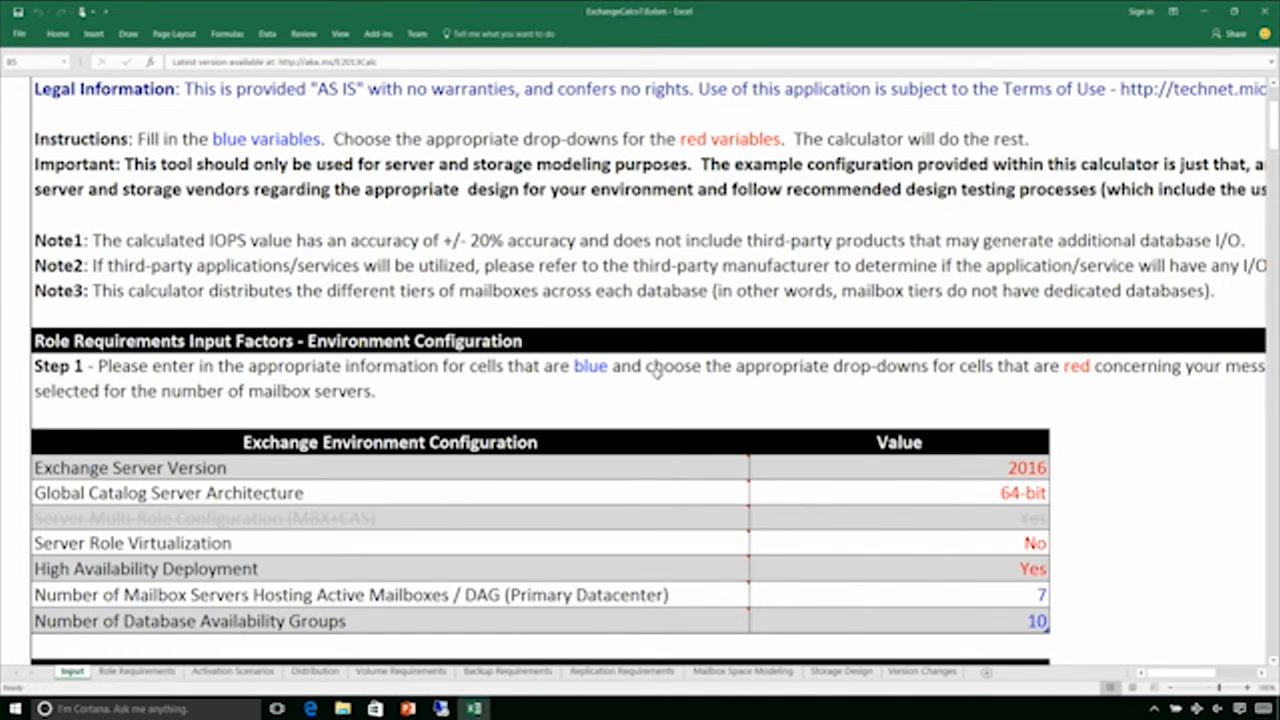
scroll(658, 375, "down", 1)
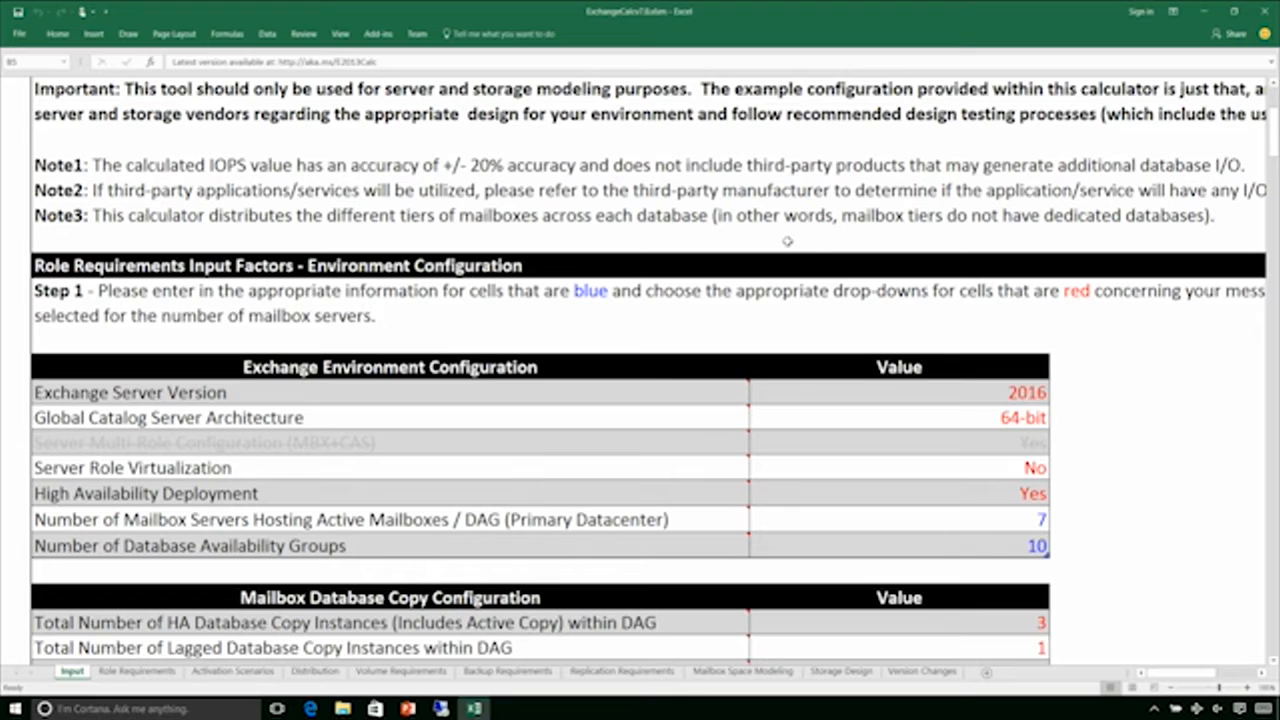
left_click(1029, 396)
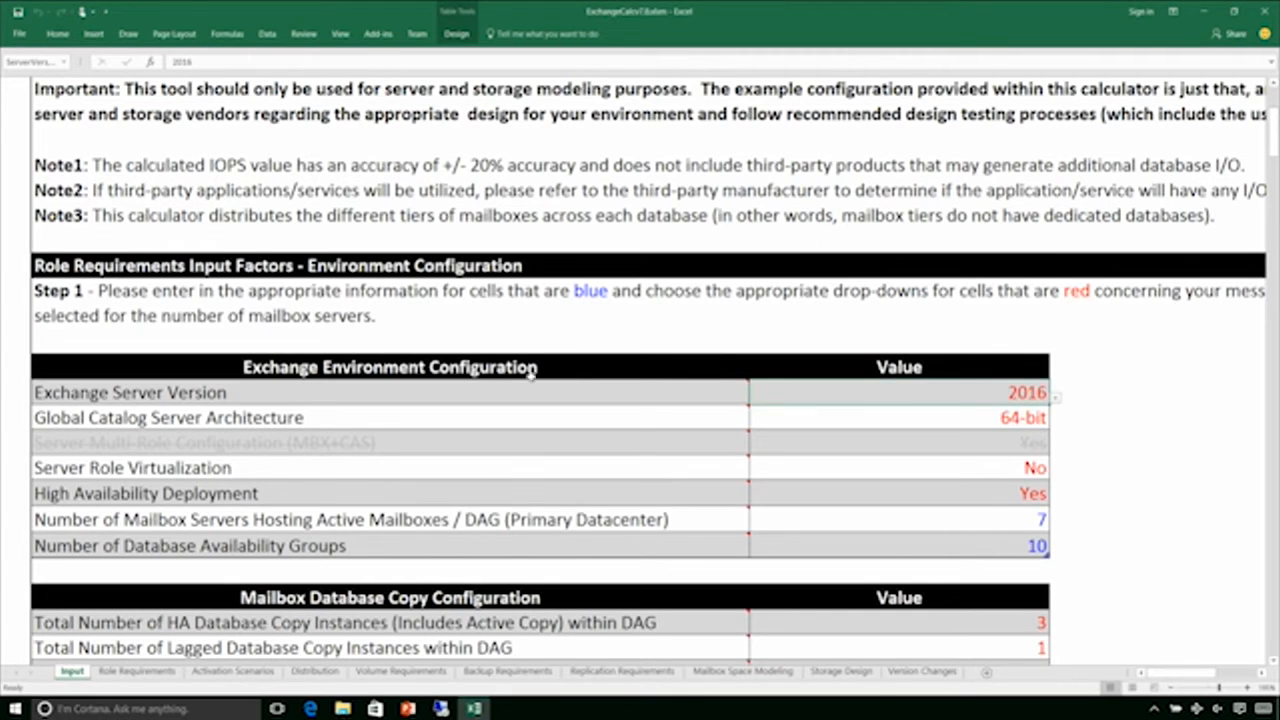
mouse_move(326, 437)
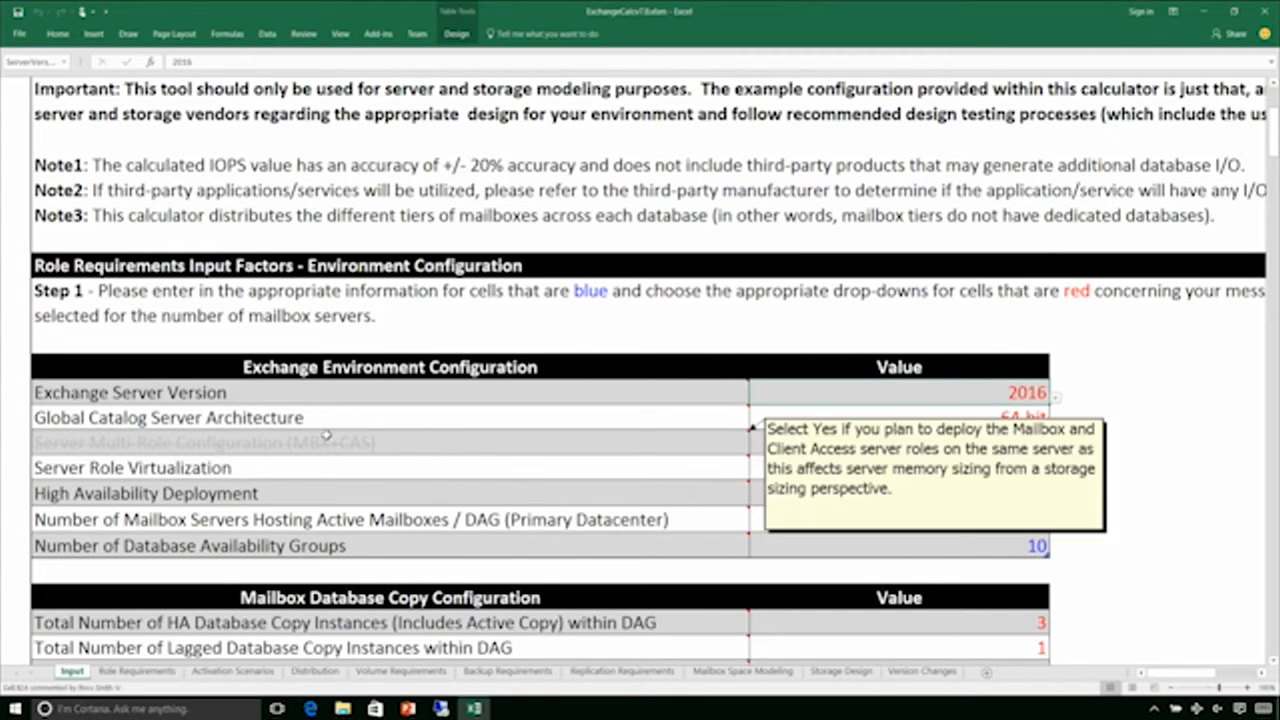
left_click(1055, 397)
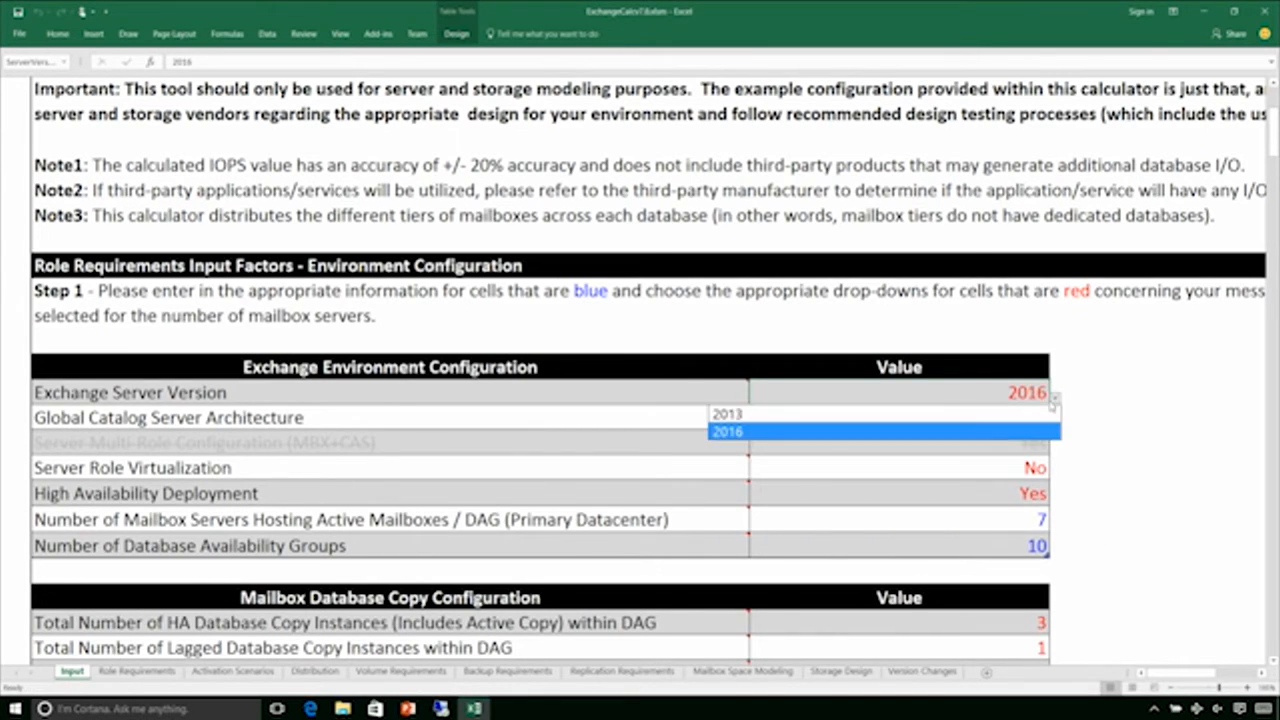
left_click(886, 421)
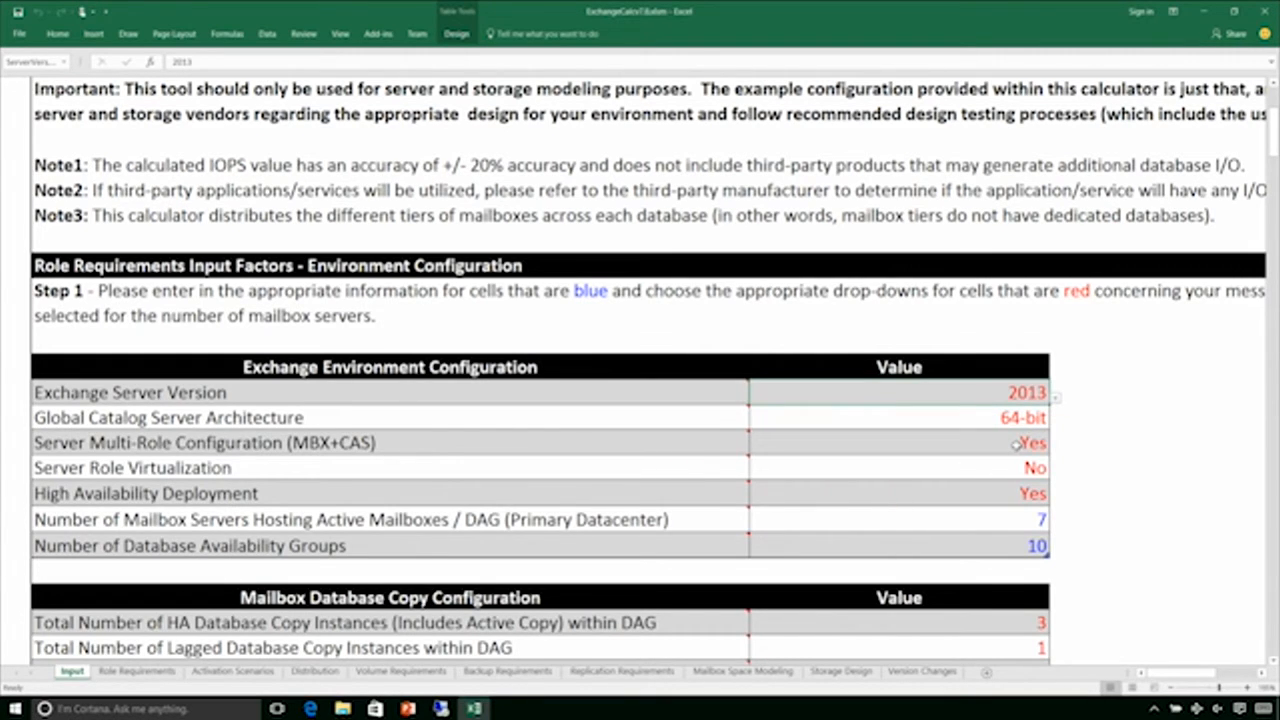
Return the Exchange Server Version to 2016 in the environment configuration
left_click(1056, 397)
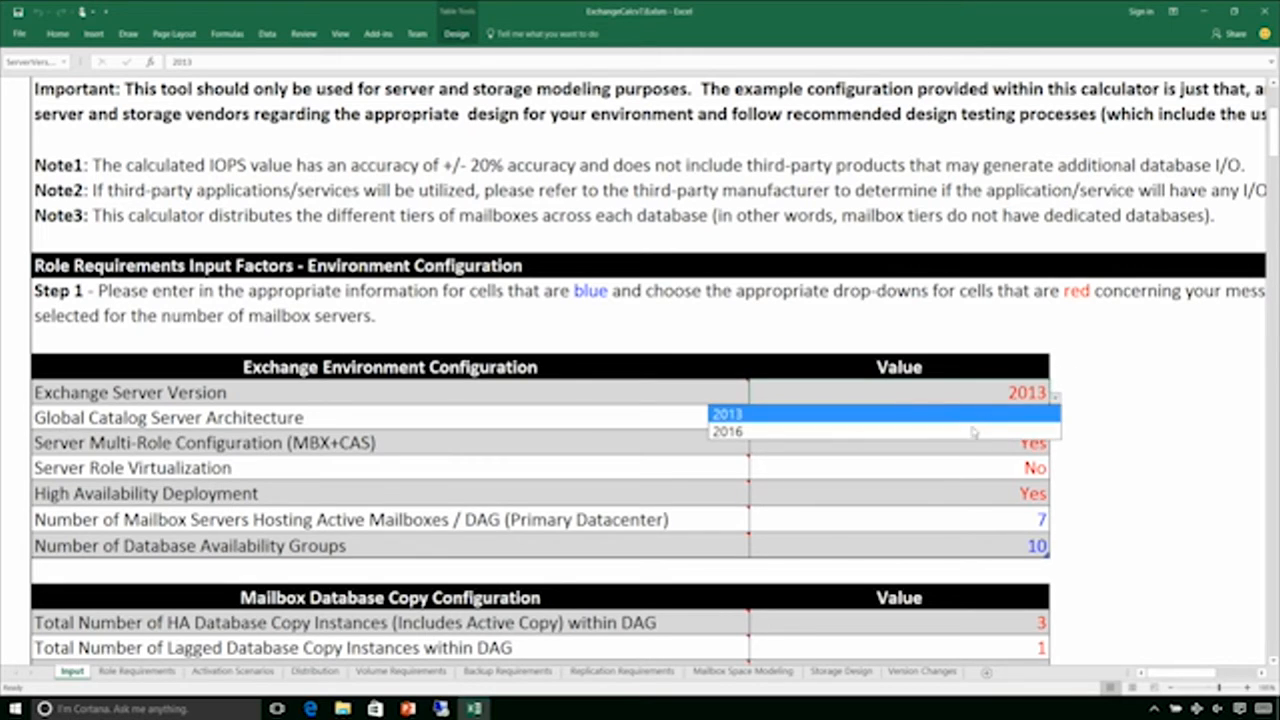
left_click(975, 431)
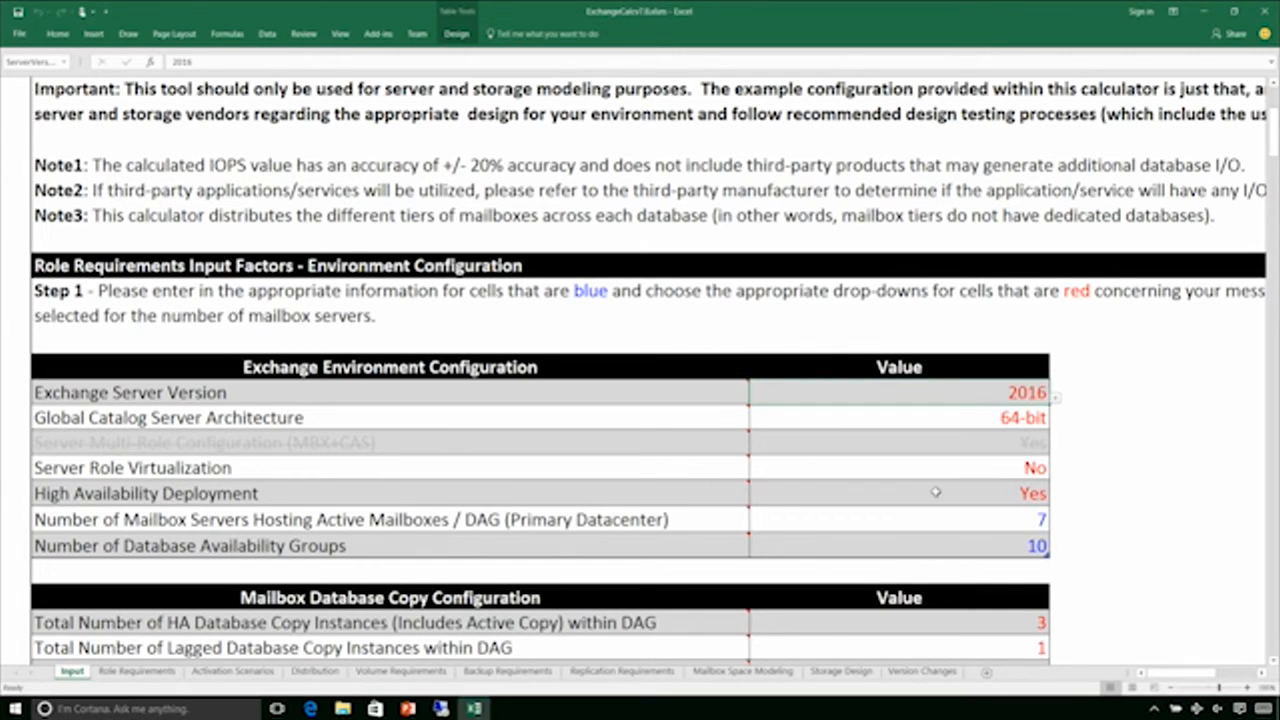
mouse_move(298, 451)
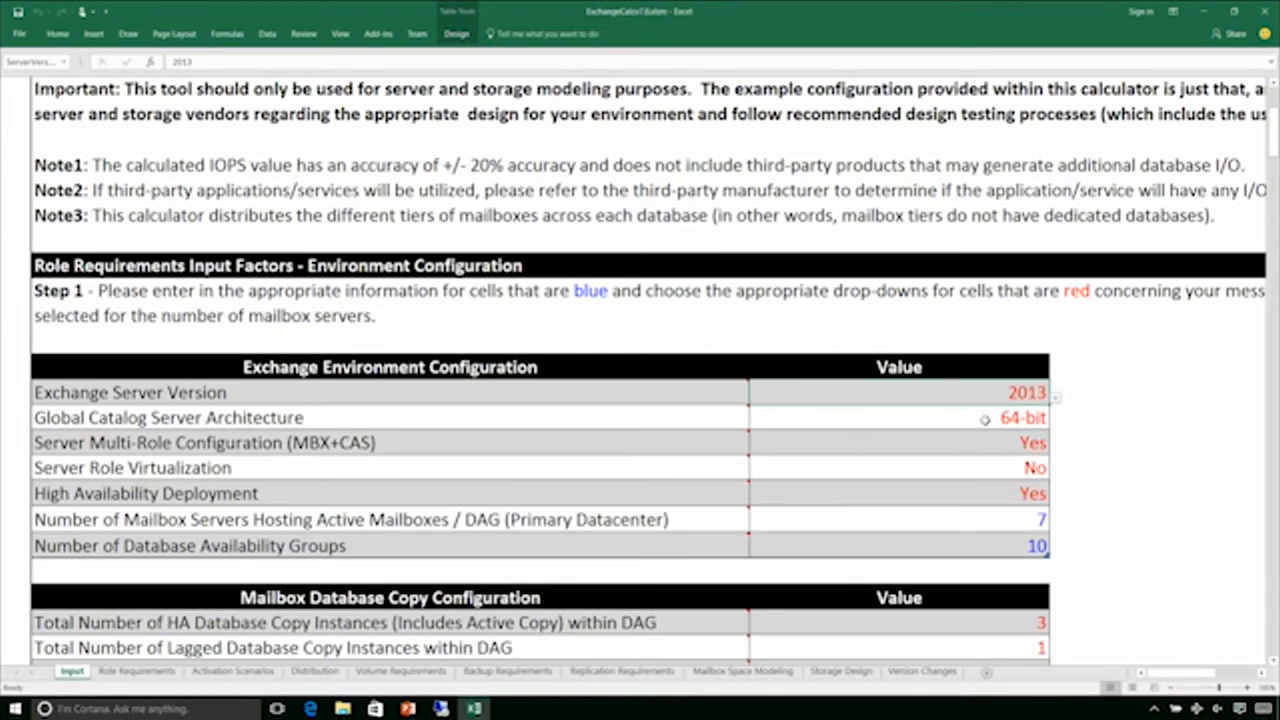
left_click(1056, 394)
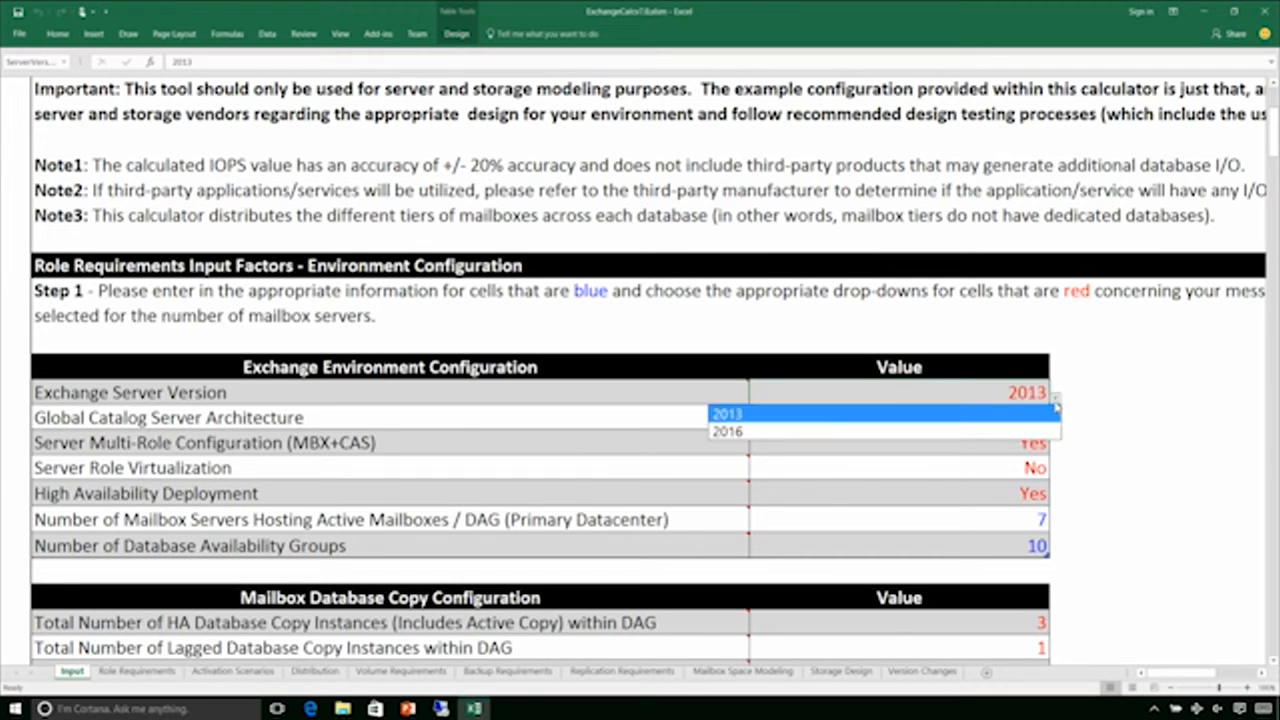
left_click(990, 434)
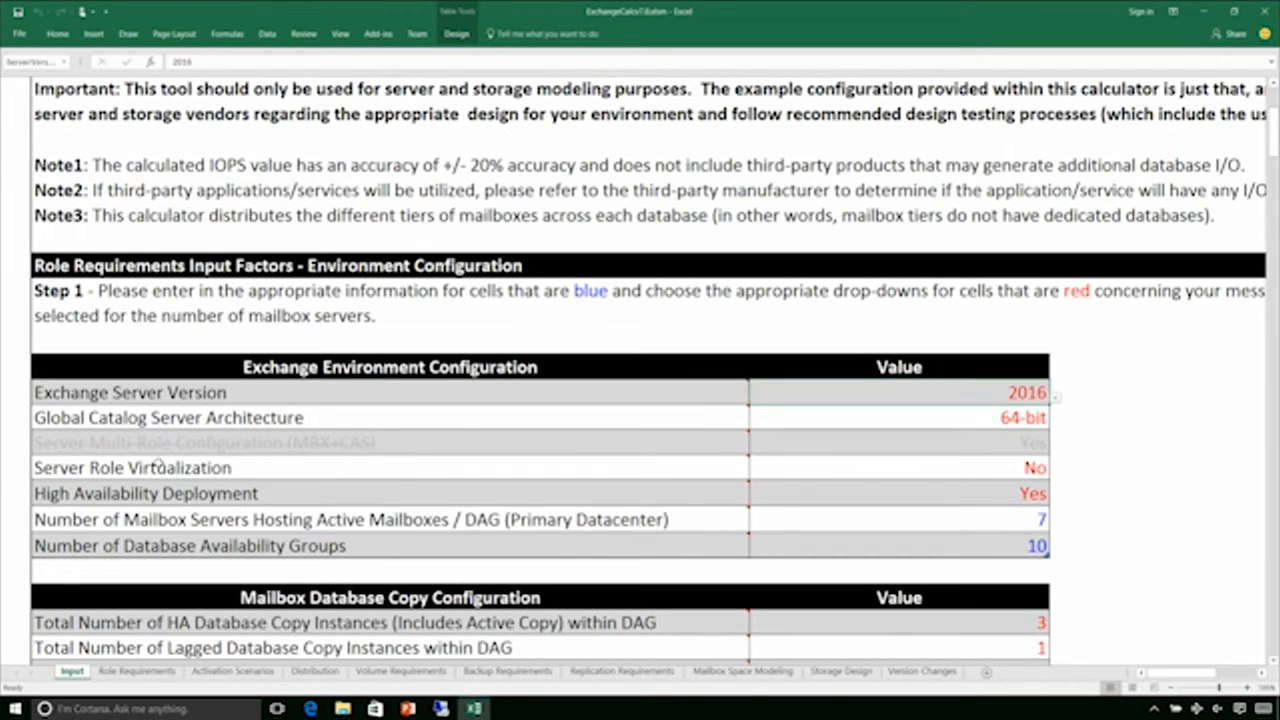
Examine the Server Role Virtualization, High Availability Deployment and mailbox servers per DAG settings, including the guidance note on server count
left_click(970, 472)
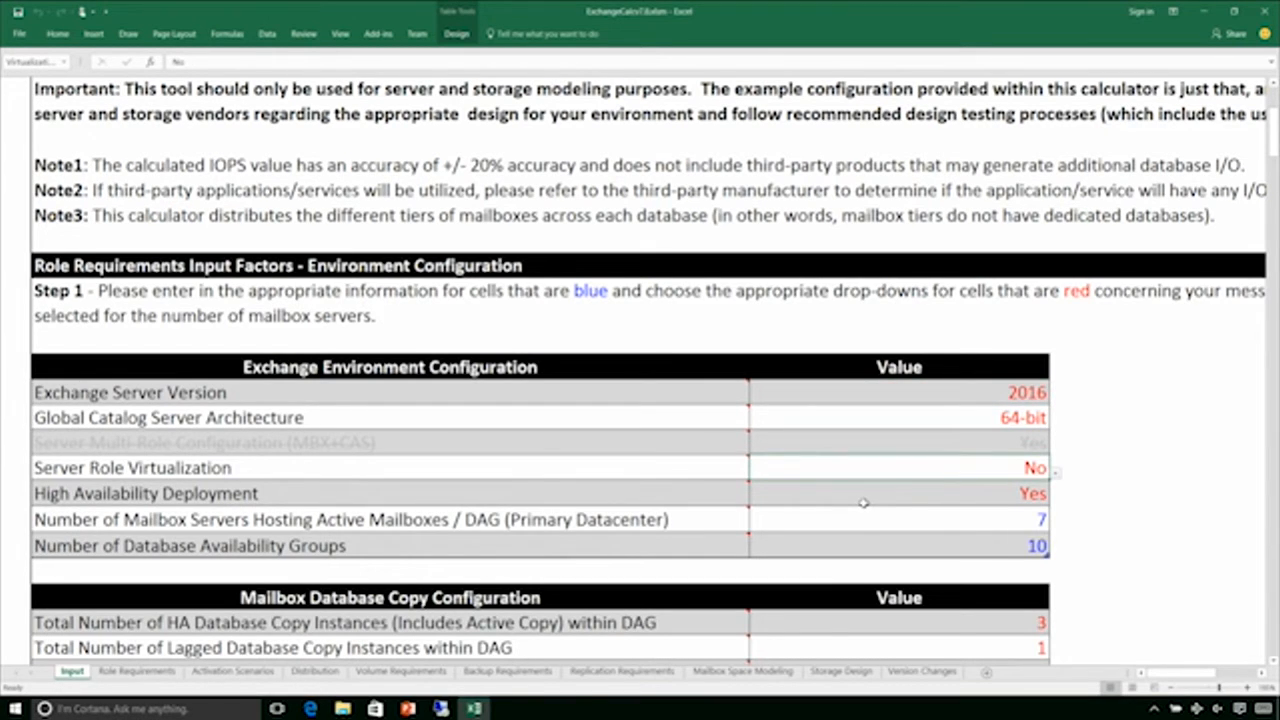
scroll(862, 503, "down", 1)
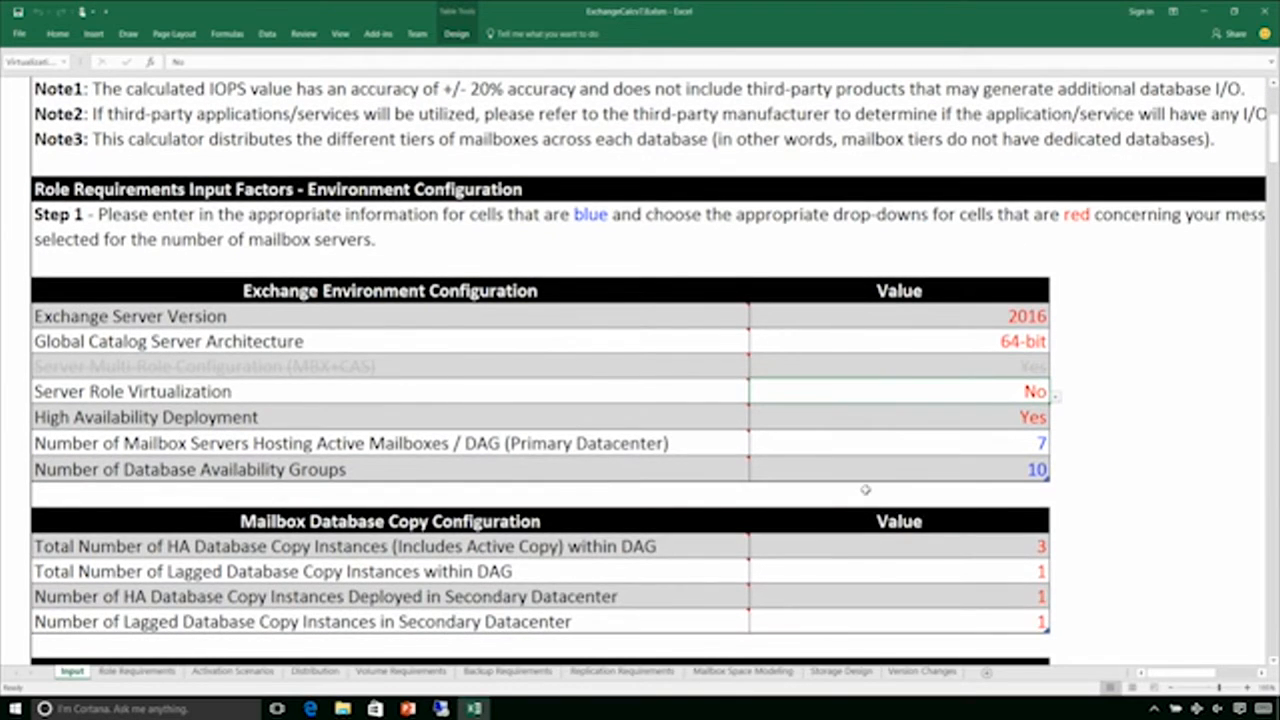
mouse_move(165, 392)
left_click(1028, 429)
left_click(1055, 424)
left_click(984, 420)
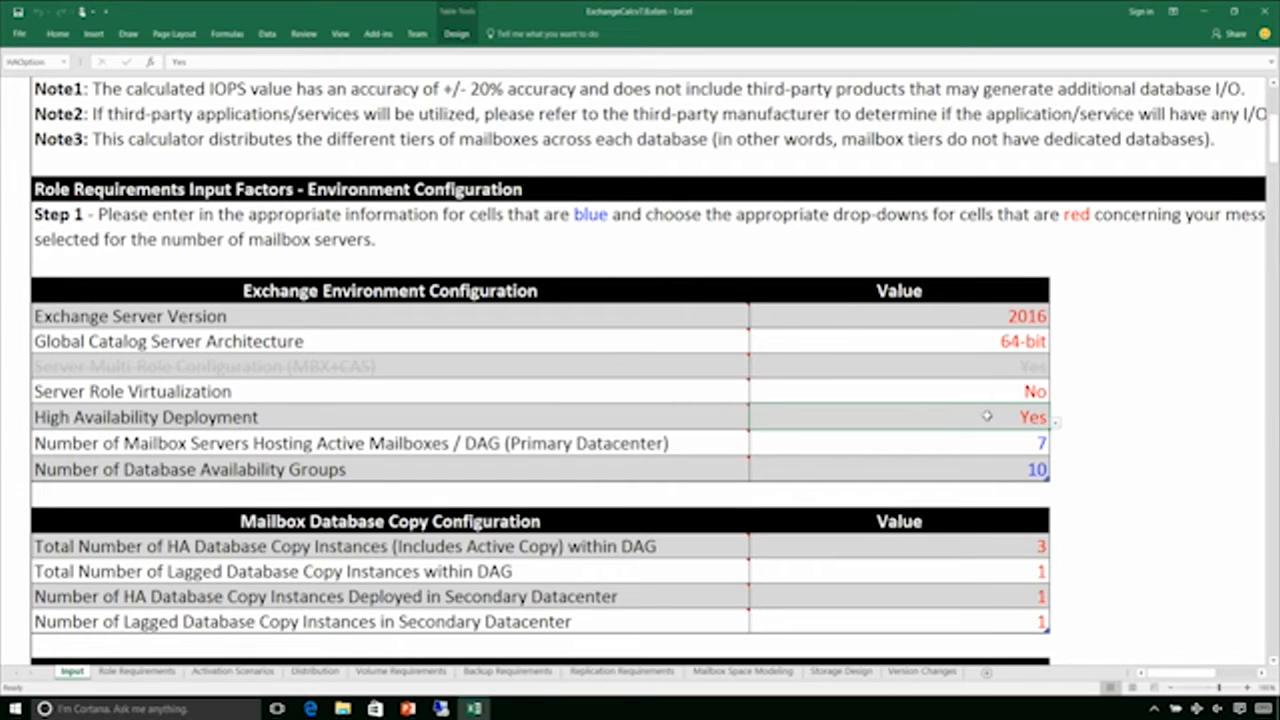
left_click(268, 442)
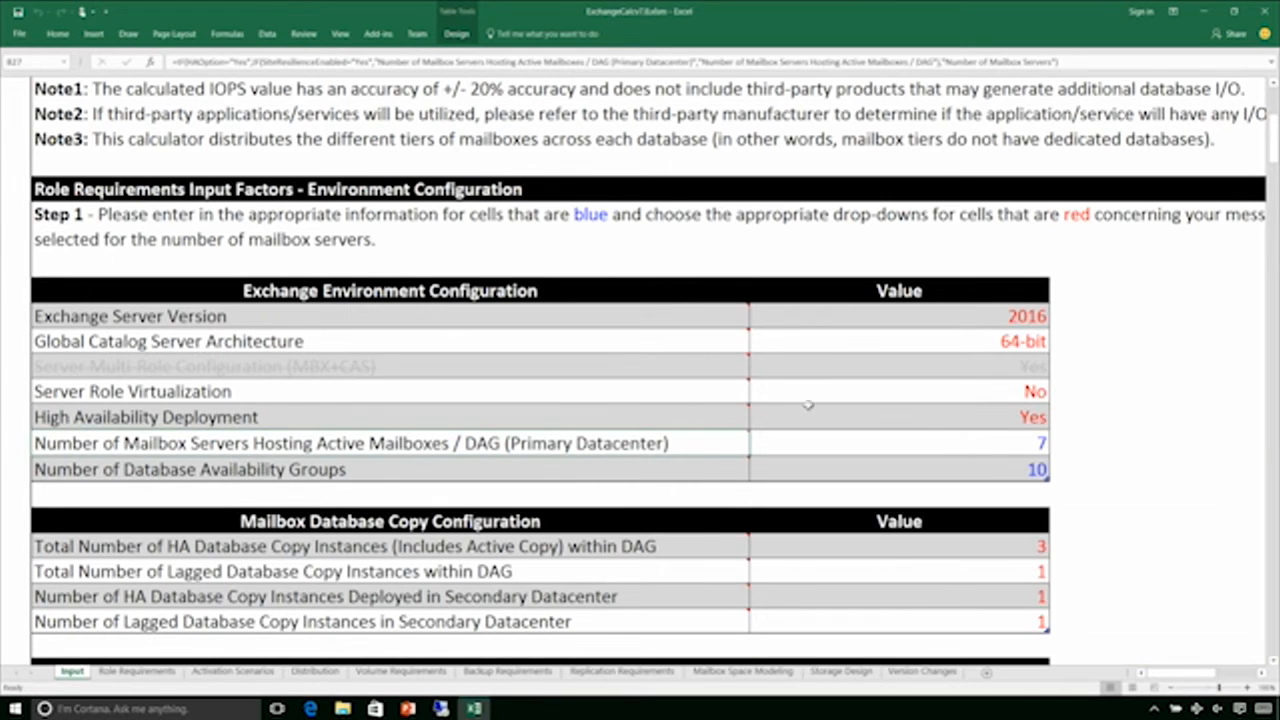
mouse_move(556, 438)
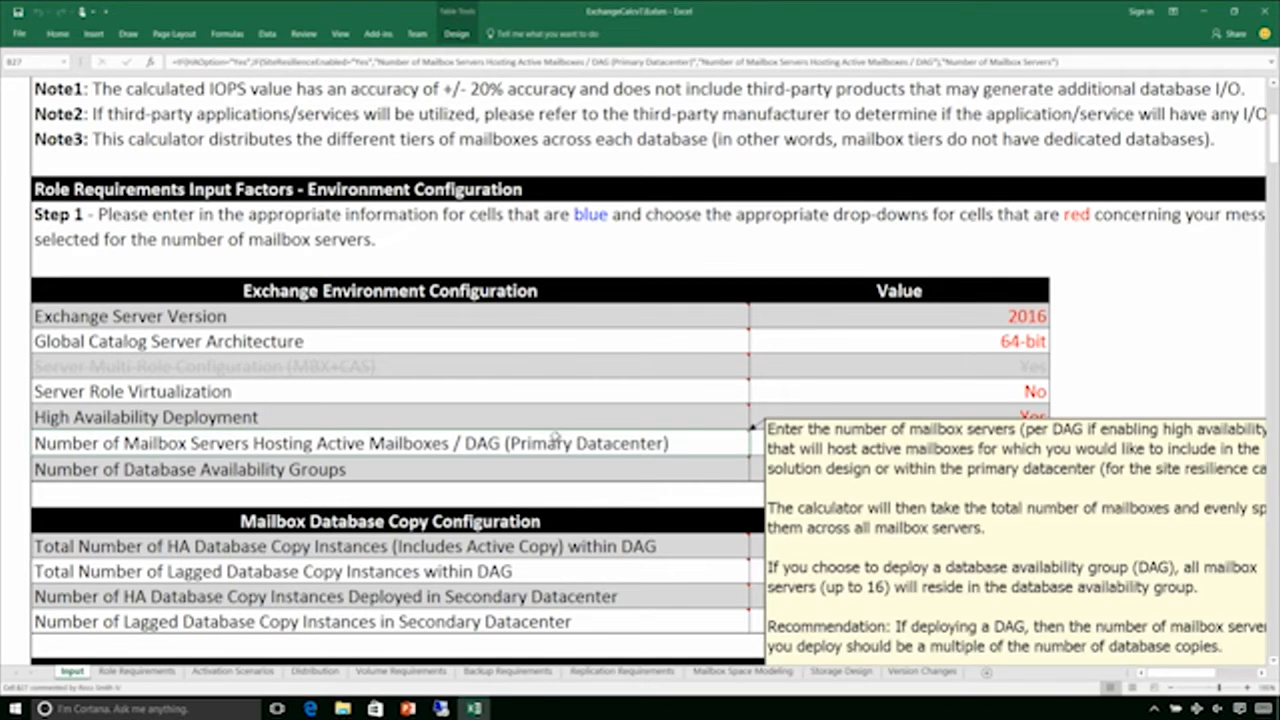
Set the mailbox servers hosting active mailboxes per DAG in the primary datacenter to 4 and the number of database availability groups to 1
scroll(556, 438, "down", 1)
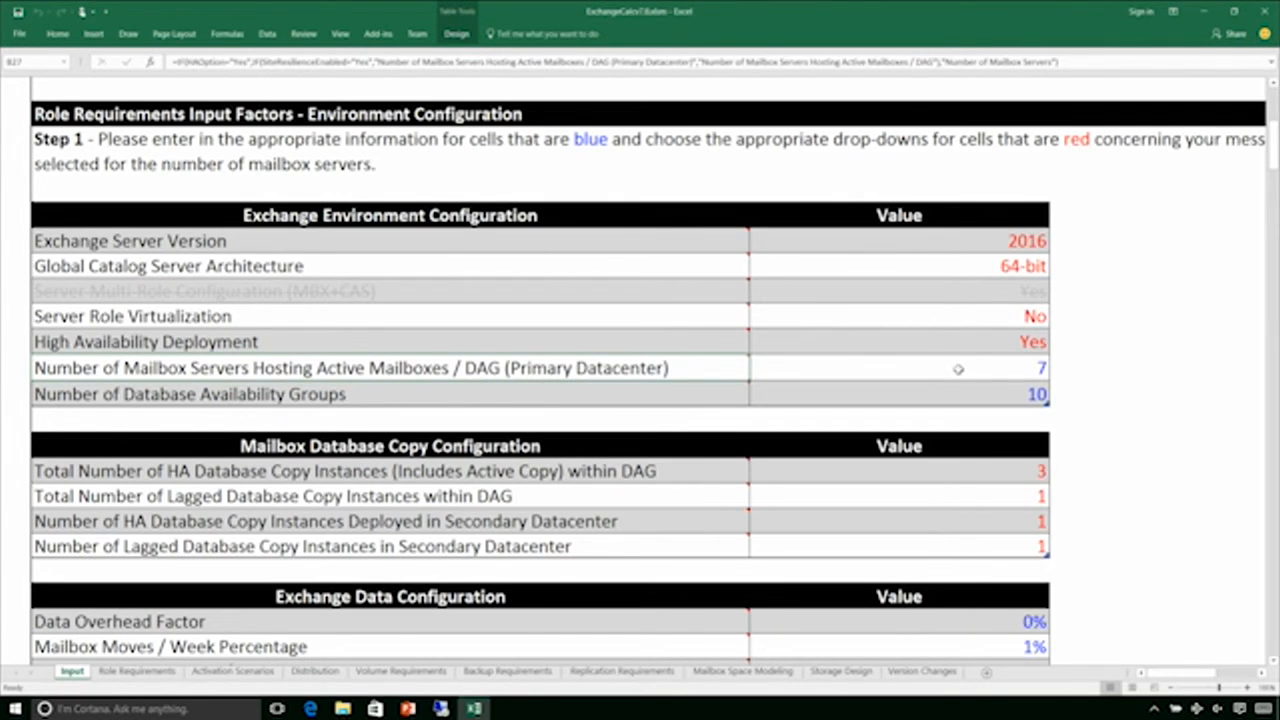
left_click(955, 368)
type("4")
key("Return")
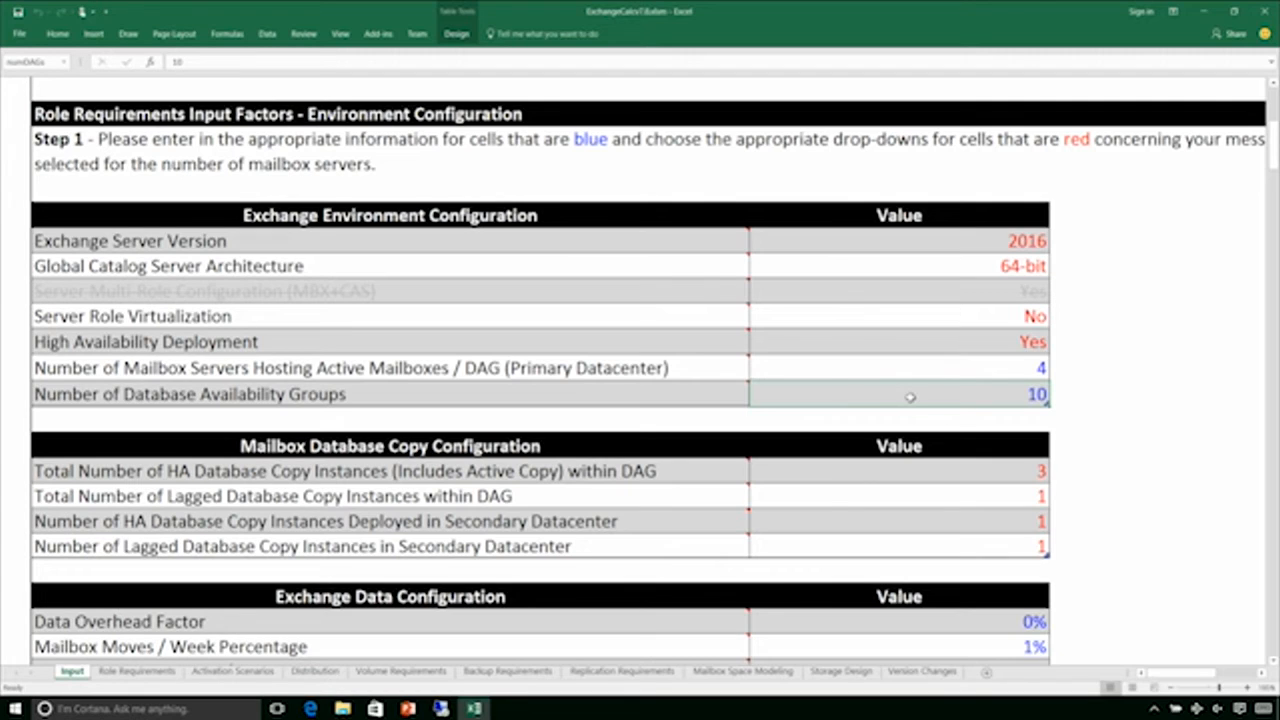
type("1")
key("Return")
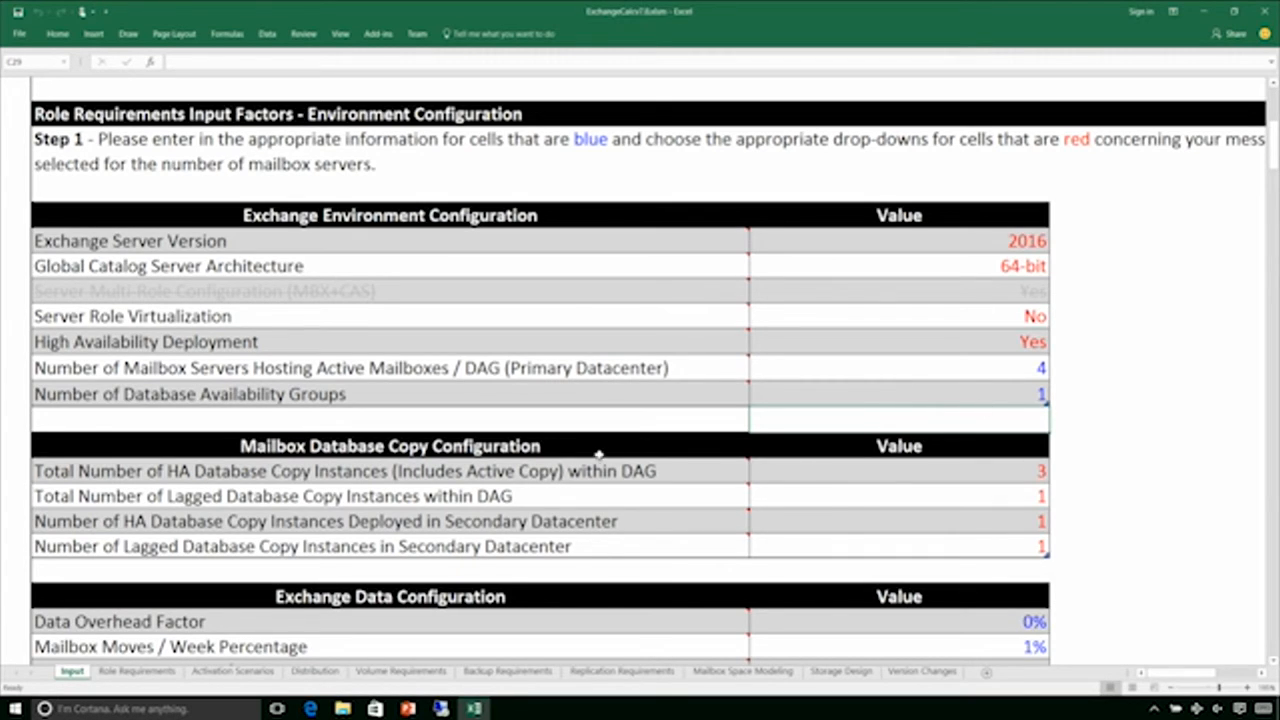
Examine the HA and lagged database copy settings in Mailbox Database Copy Configuration, including those for the secondary datacenter
left_click(918, 471)
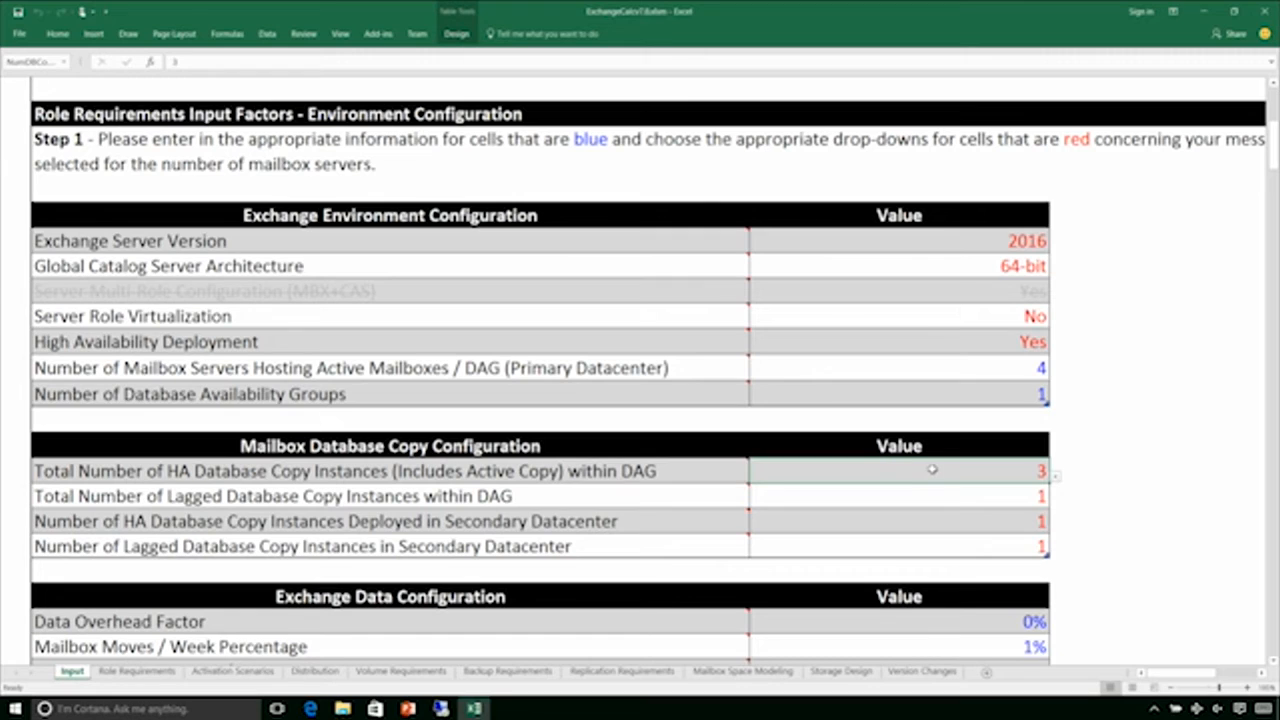
mouse_move(590, 473)
left_click(927, 497)
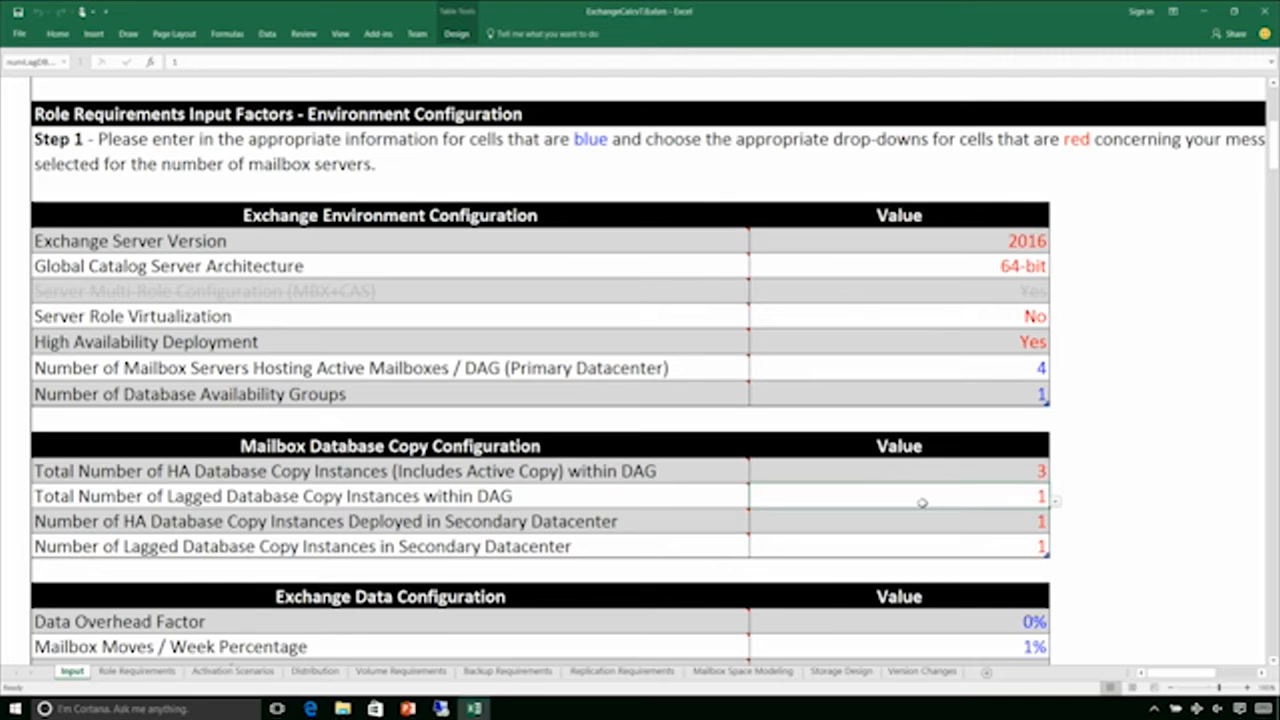
mouse_move(252, 519)
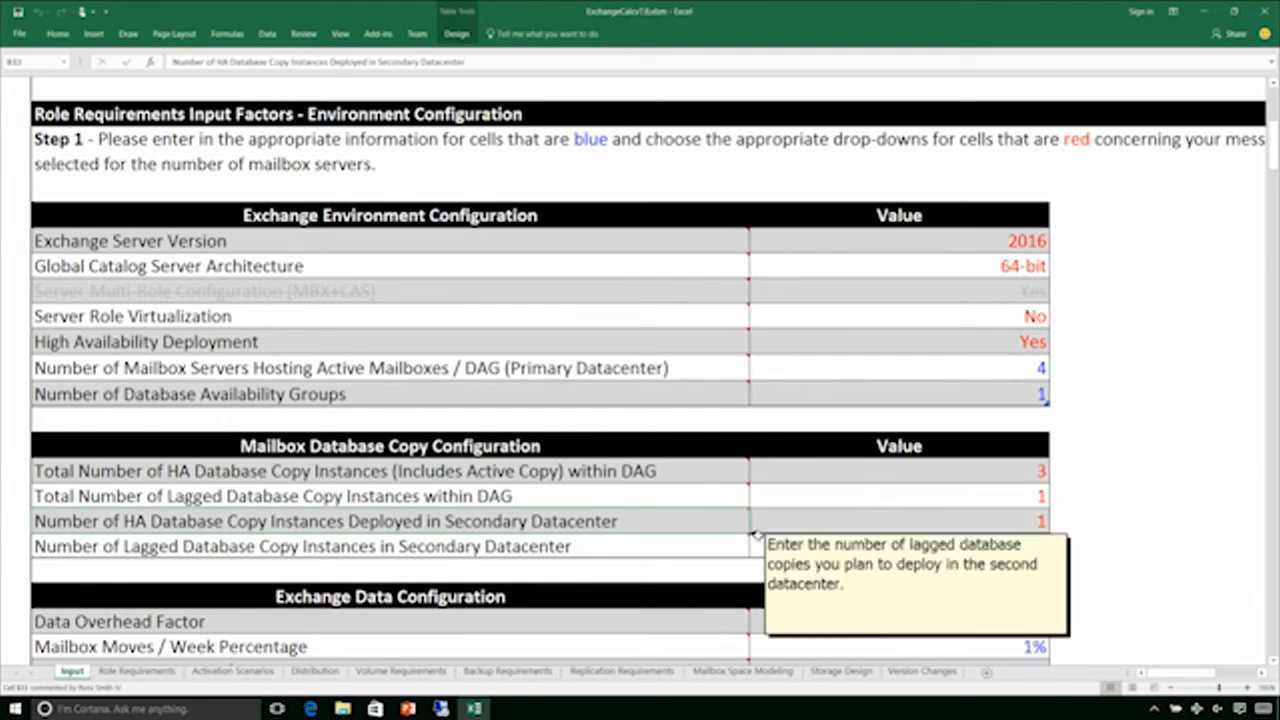
left_click(908, 522)
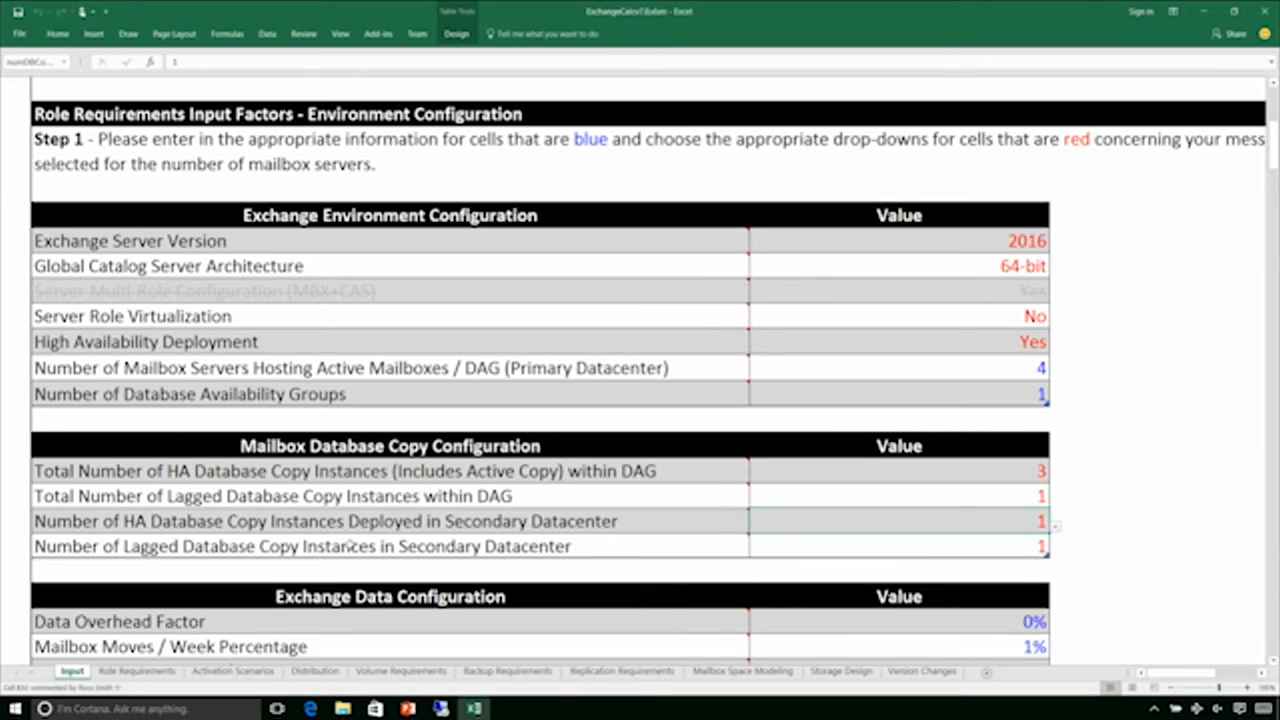
left_click(350, 545)
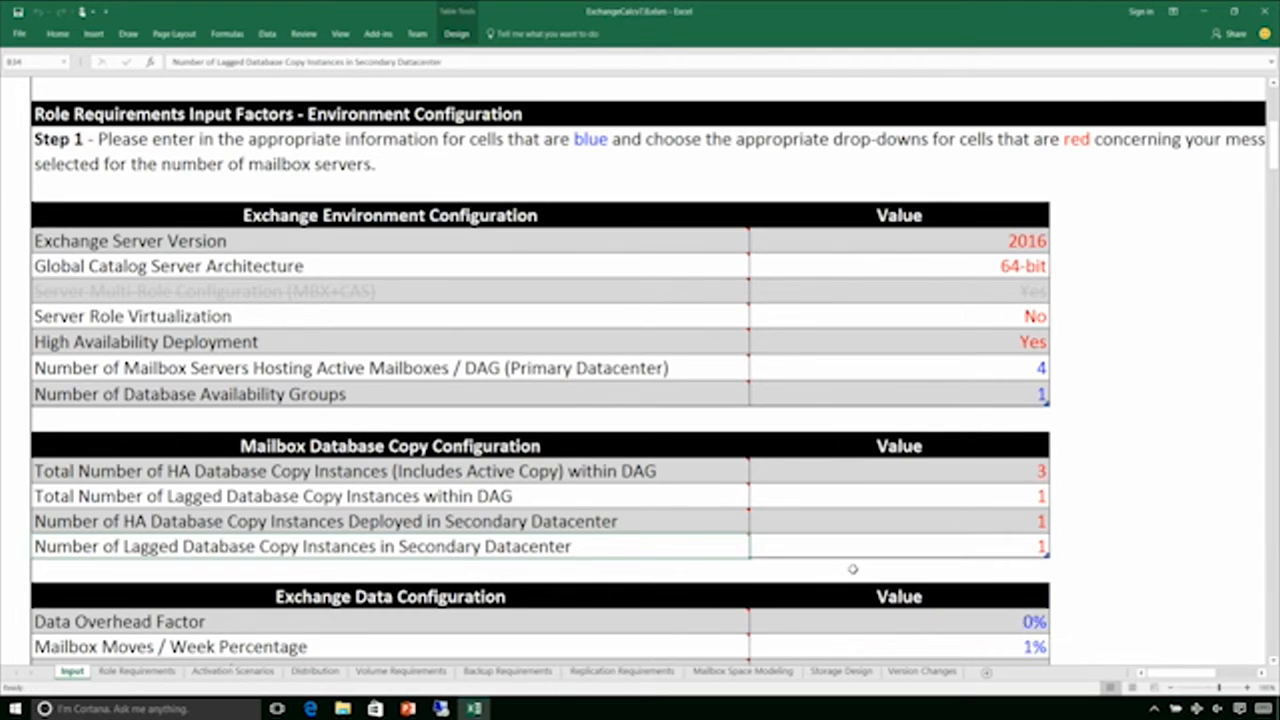
Set the total number of lagged database copies to 0 and check the choices for HA copies in the secondary datacenter
left_click(885, 492)
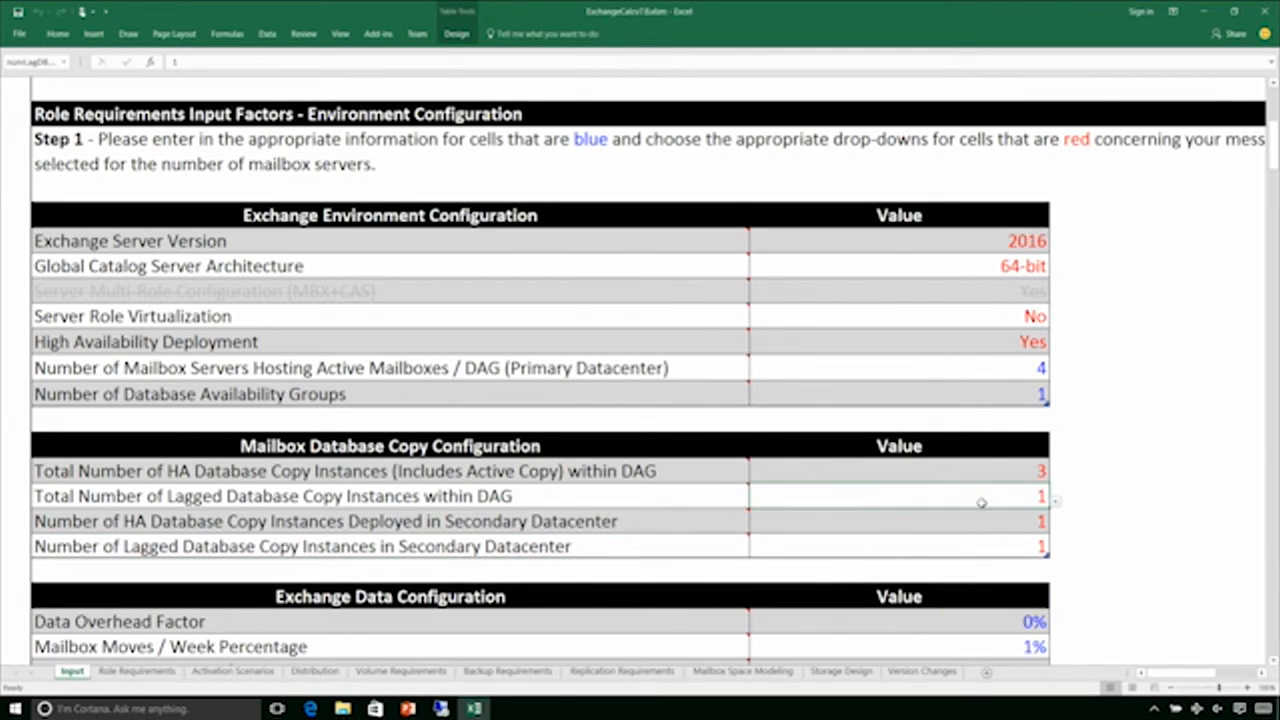
left_click(1056, 502)
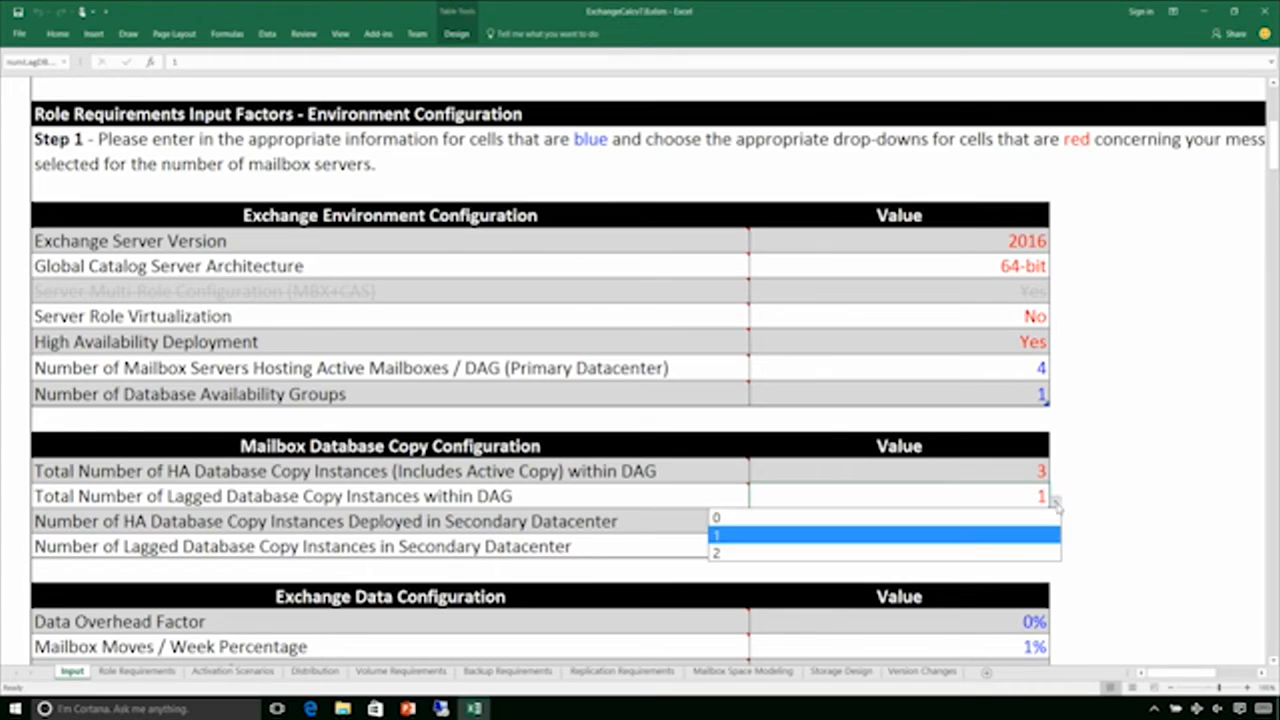
left_click(926, 518)
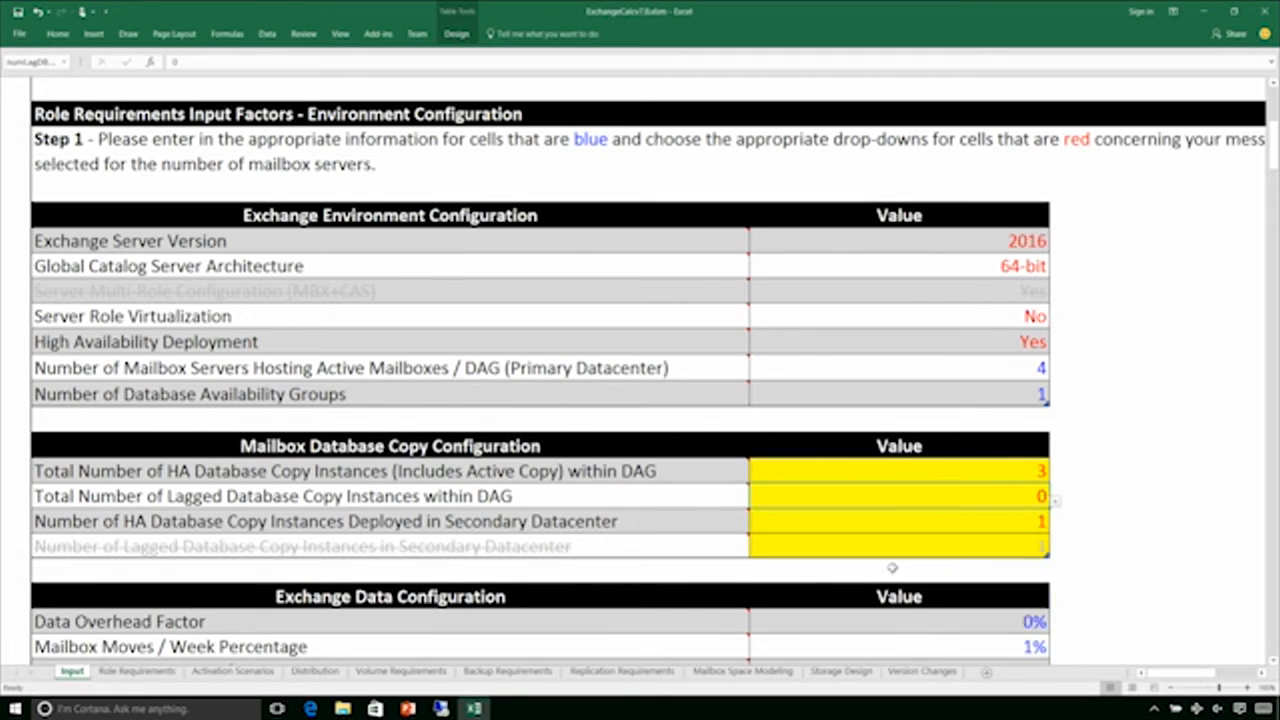
left_click(1025, 467)
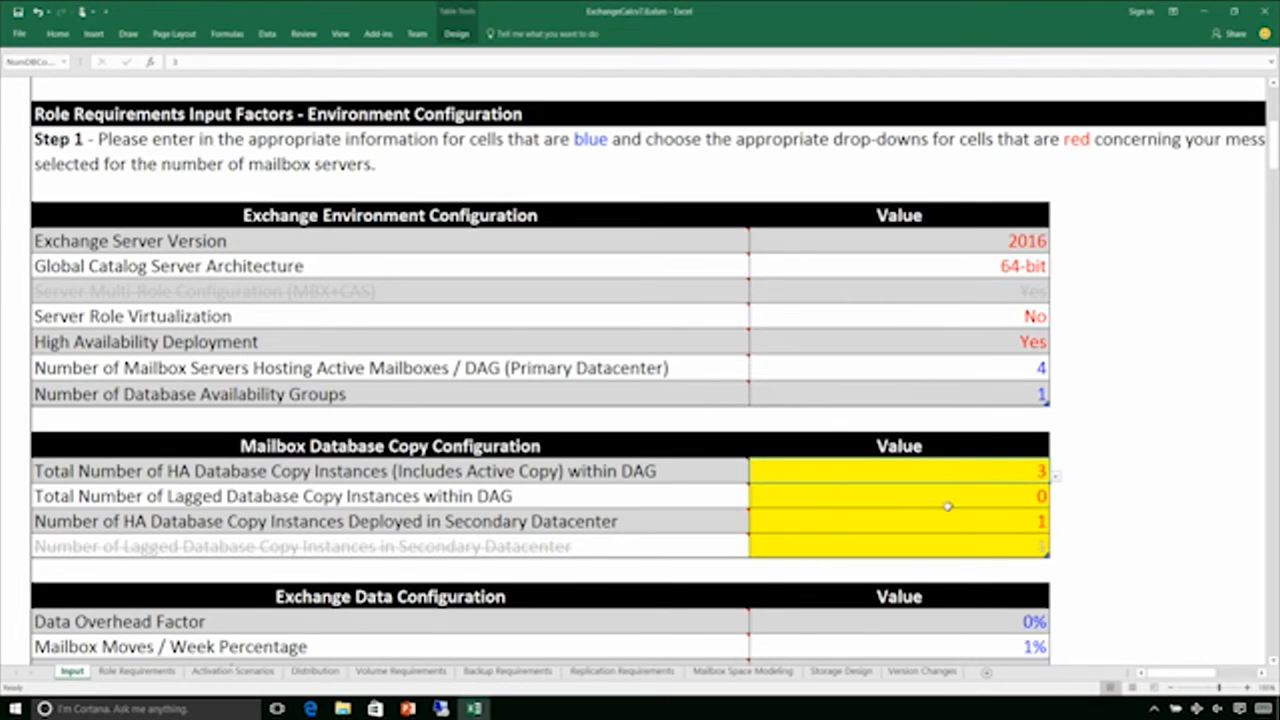
left_click(968, 518)
left_click(1057, 531)
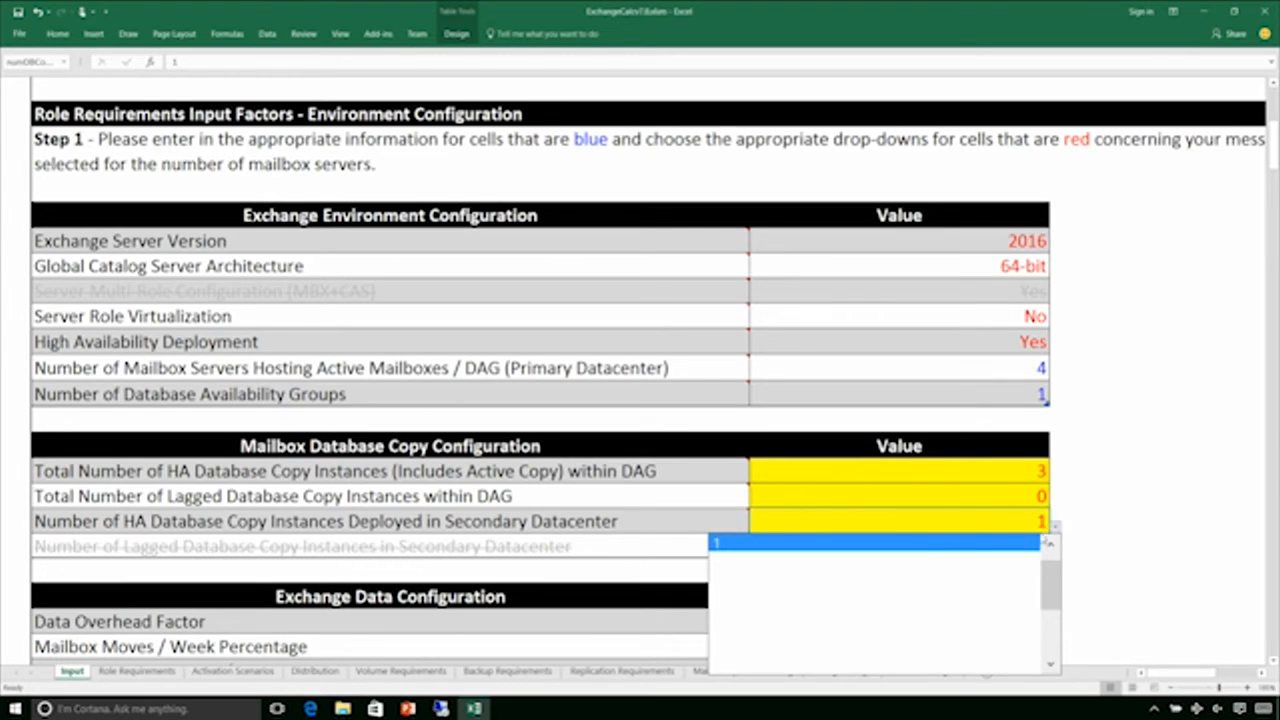
Restore the total number of lagged database copy instances within the DAG to 1
left_click(942, 498)
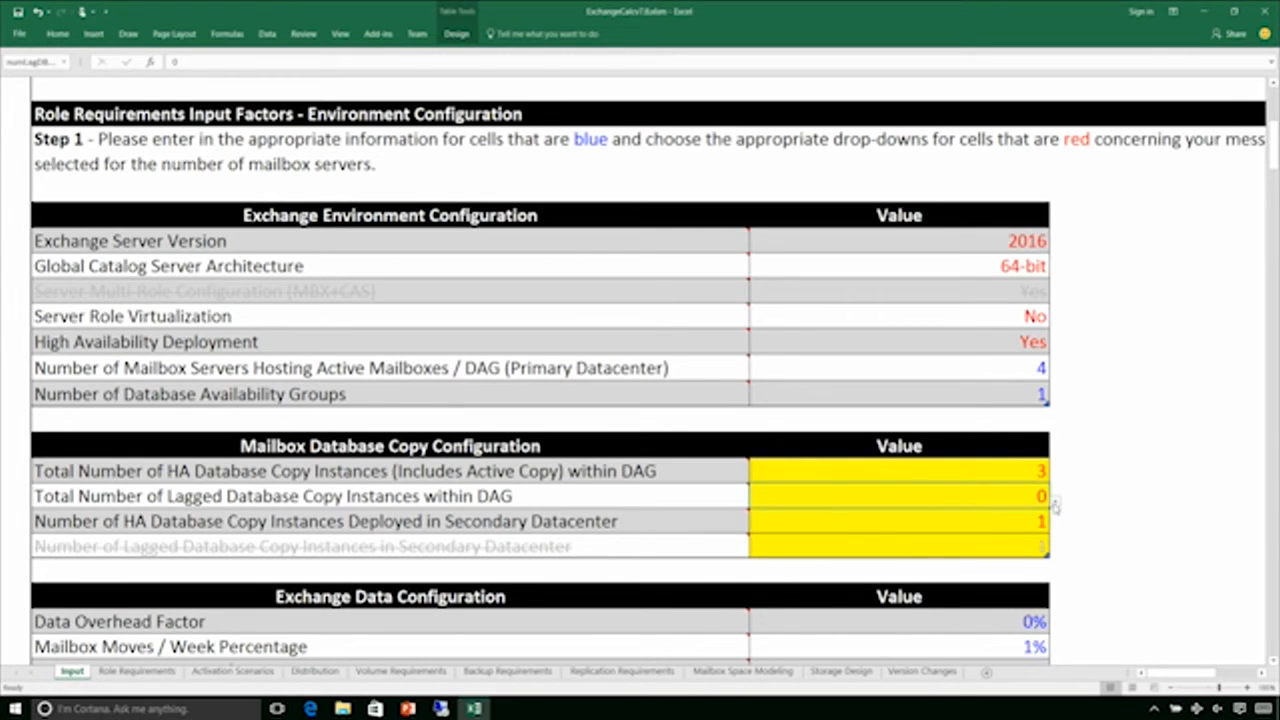
left_click(1057, 502)
left_click(746, 535)
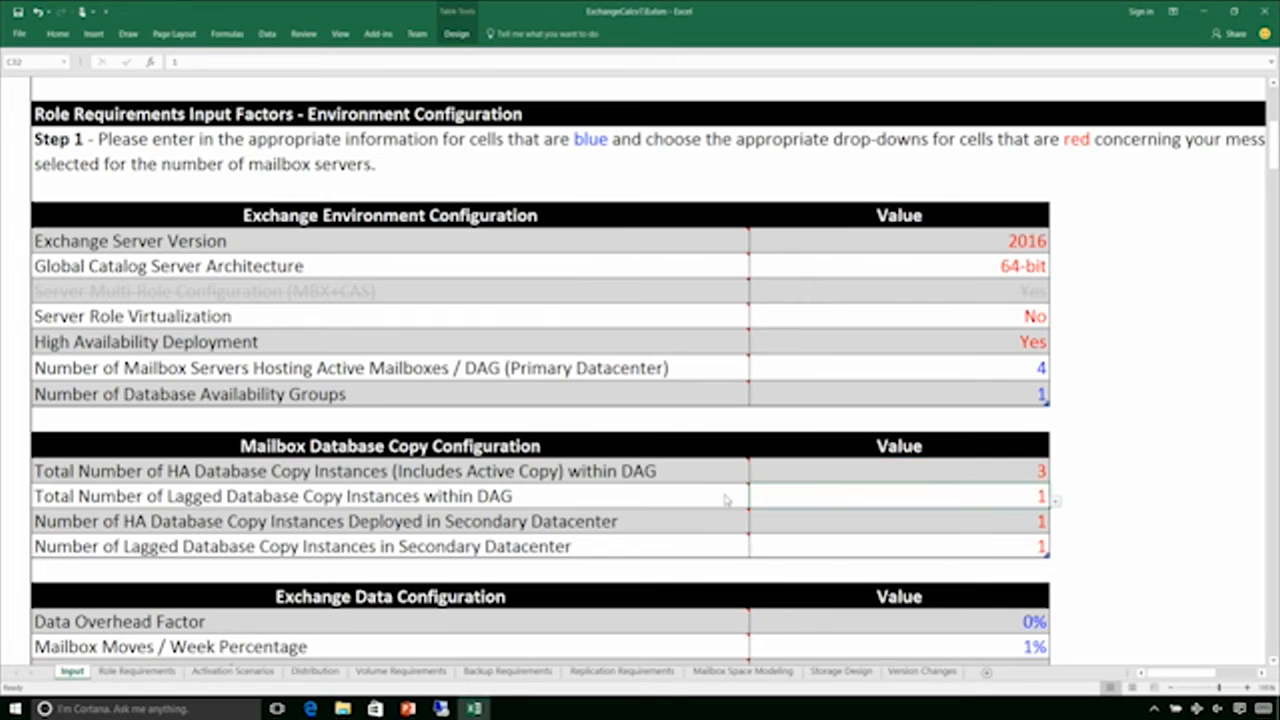
Examine the Data Overhead Factor and Mailbox Moves / Week Percentage inputs and their guidance notes in Exchange Data Configuration
scroll(727, 495, "down", 2)
scroll(728, 497, "down", 1)
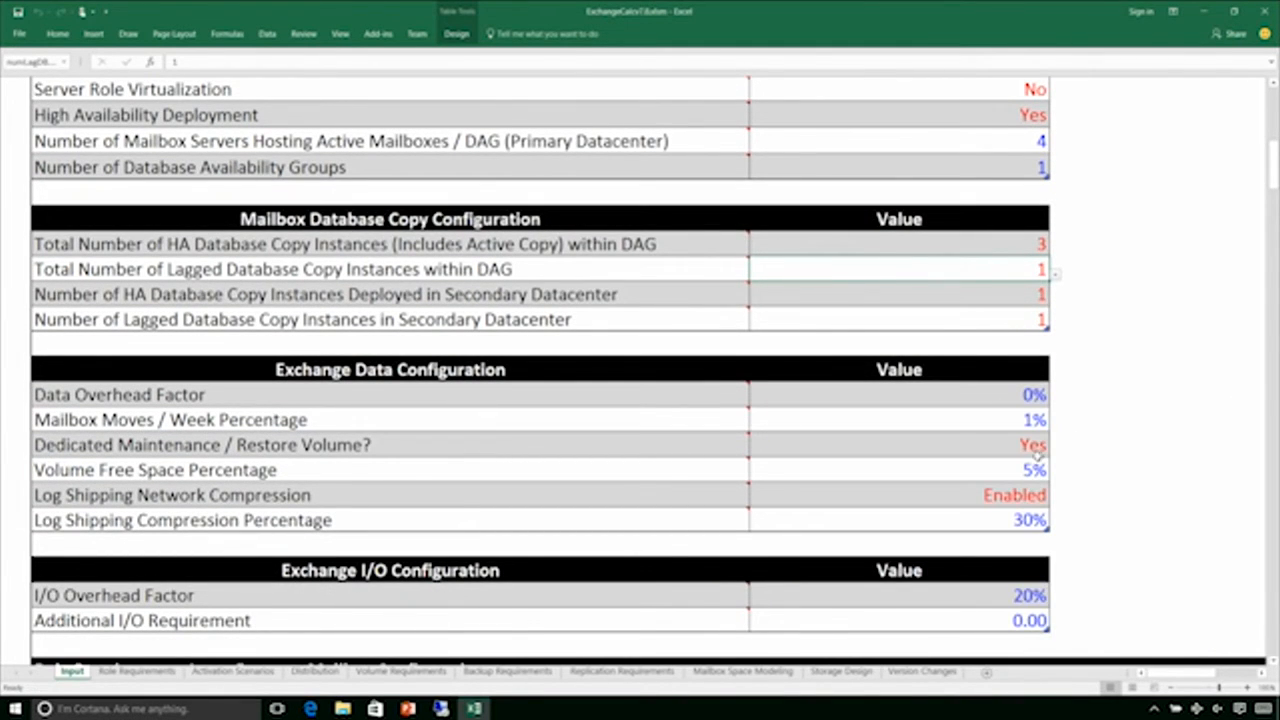
left_click(867, 393)
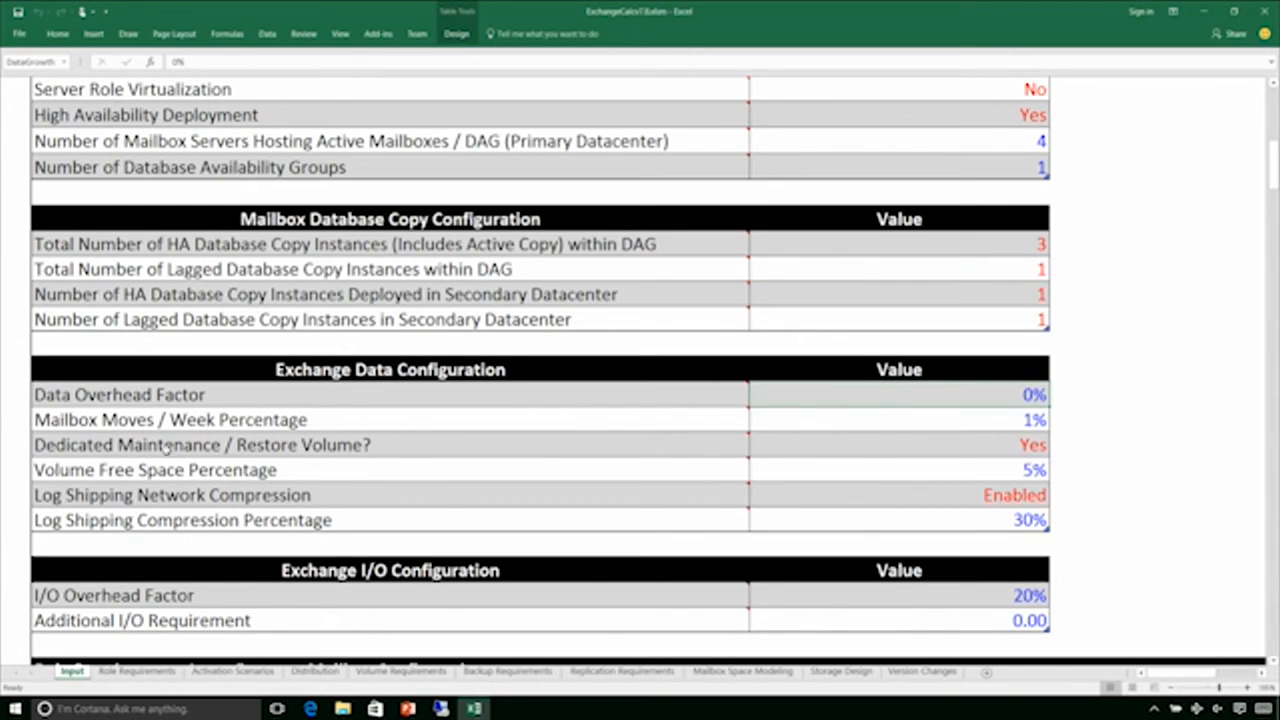
mouse_move(175, 395)
left_click(580, 425)
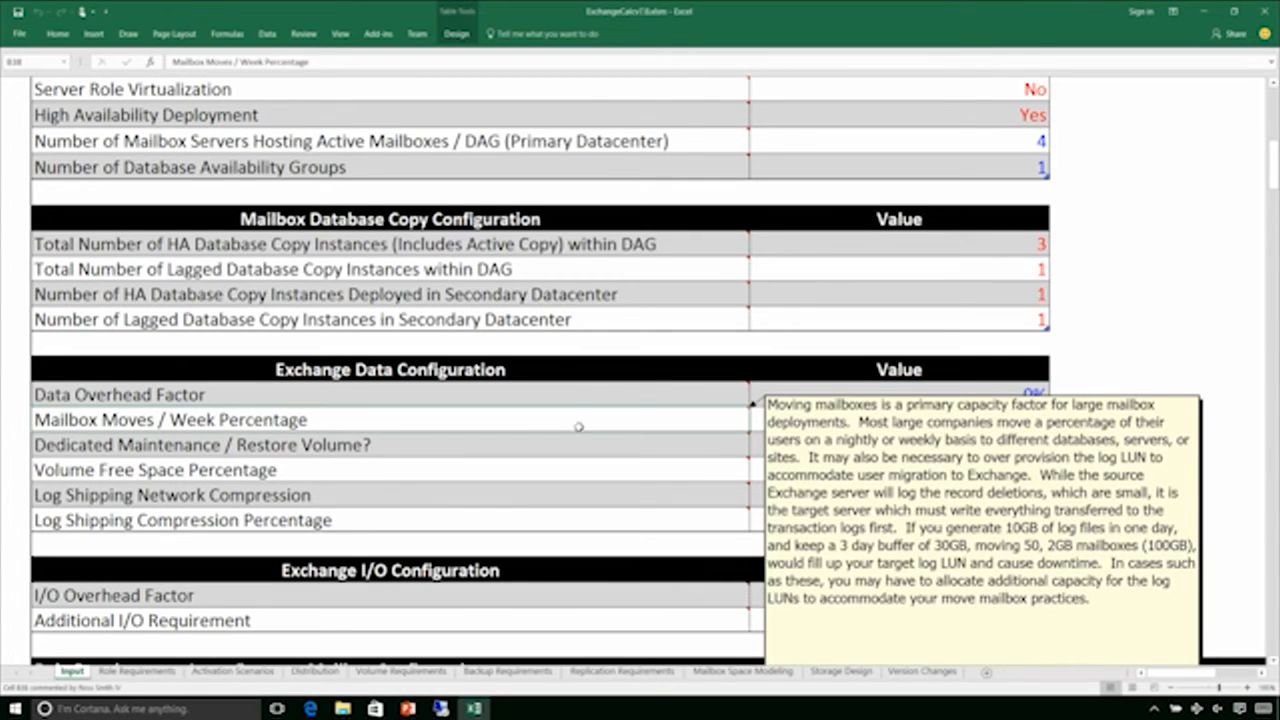
Examine the mailbox moves, dedicated restore volume, volume free space and log shipping compression inputs in Exchange Data Configuration
scroll(578, 425, "down", 1)
left_click(948, 341)
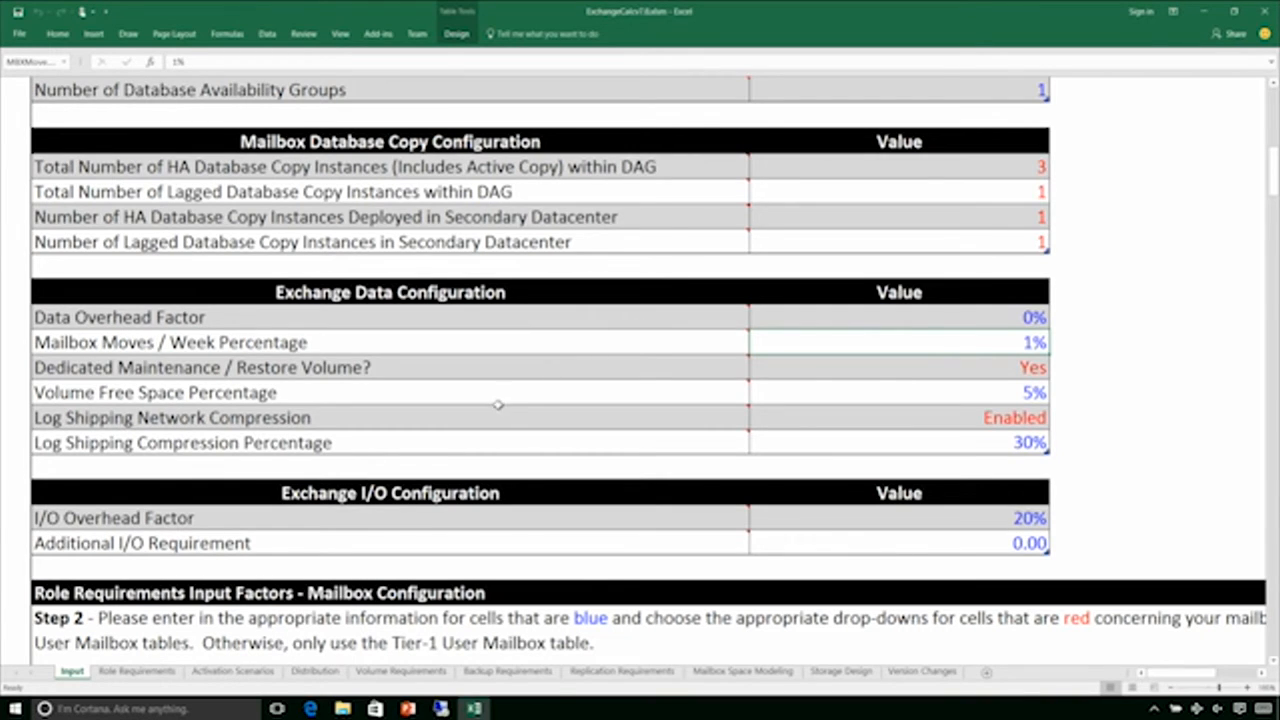
left_click(471, 367)
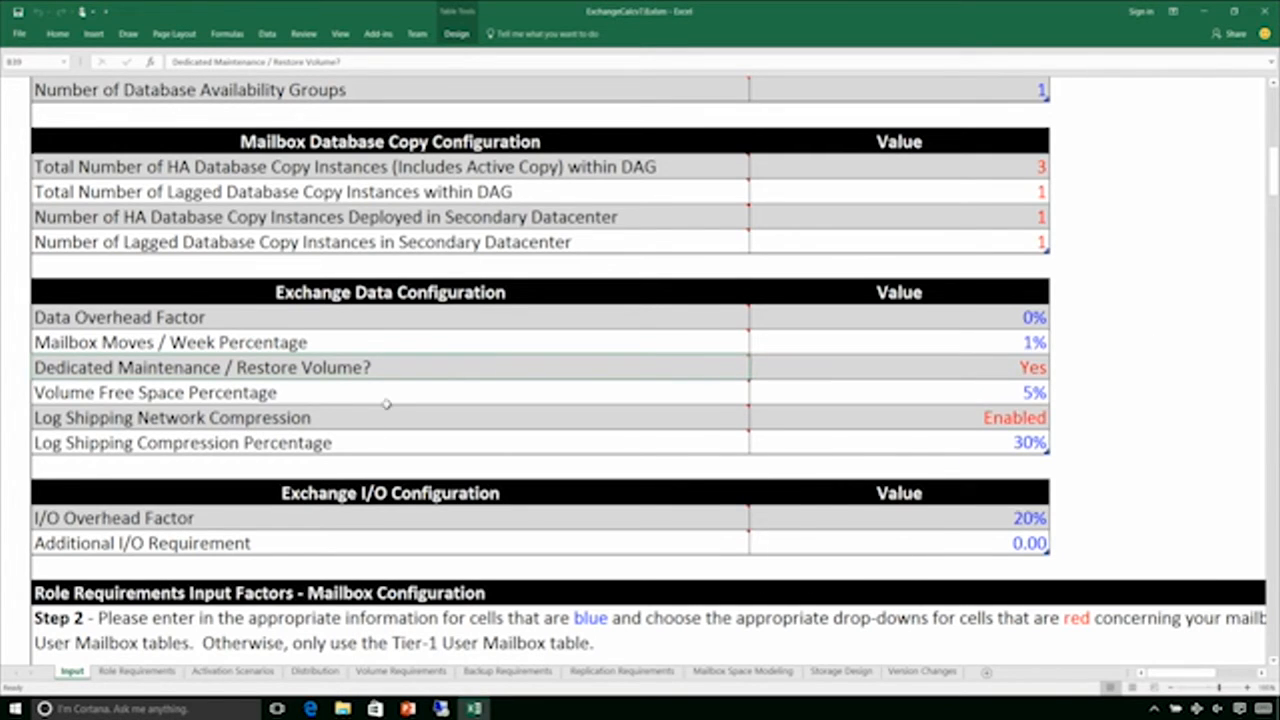
mouse_move(386, 402)
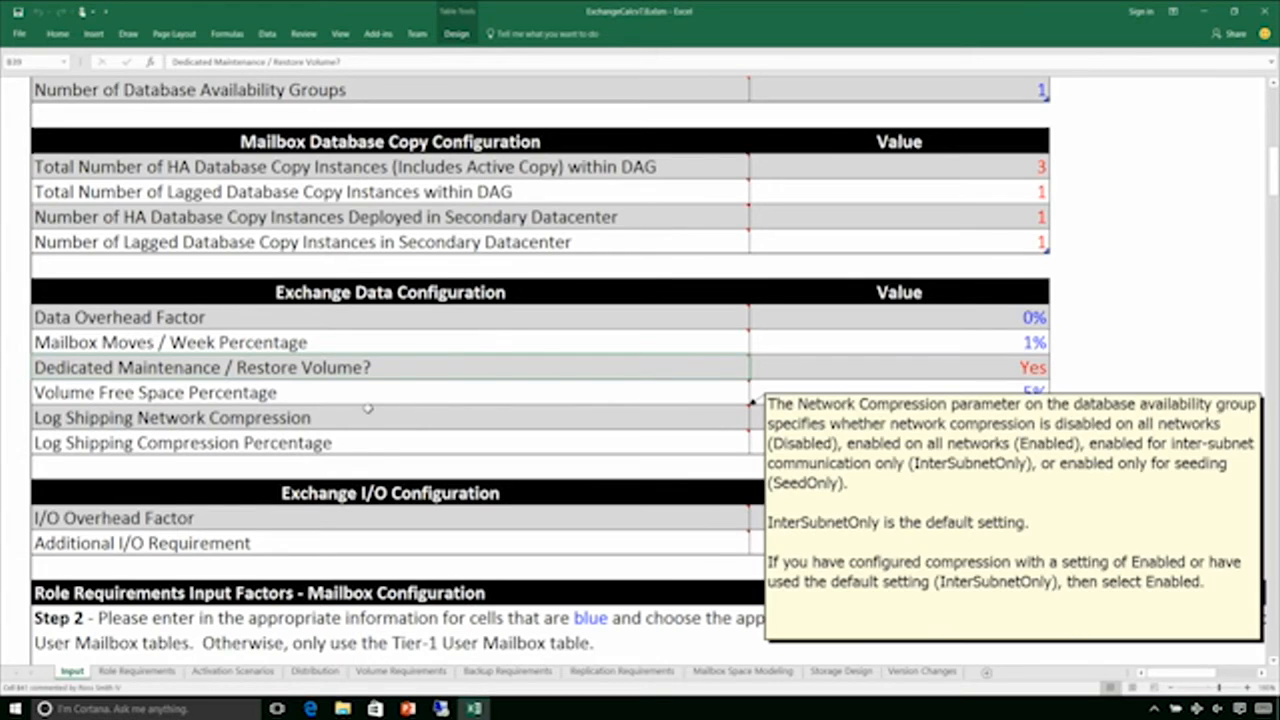
left_click(371, 401)
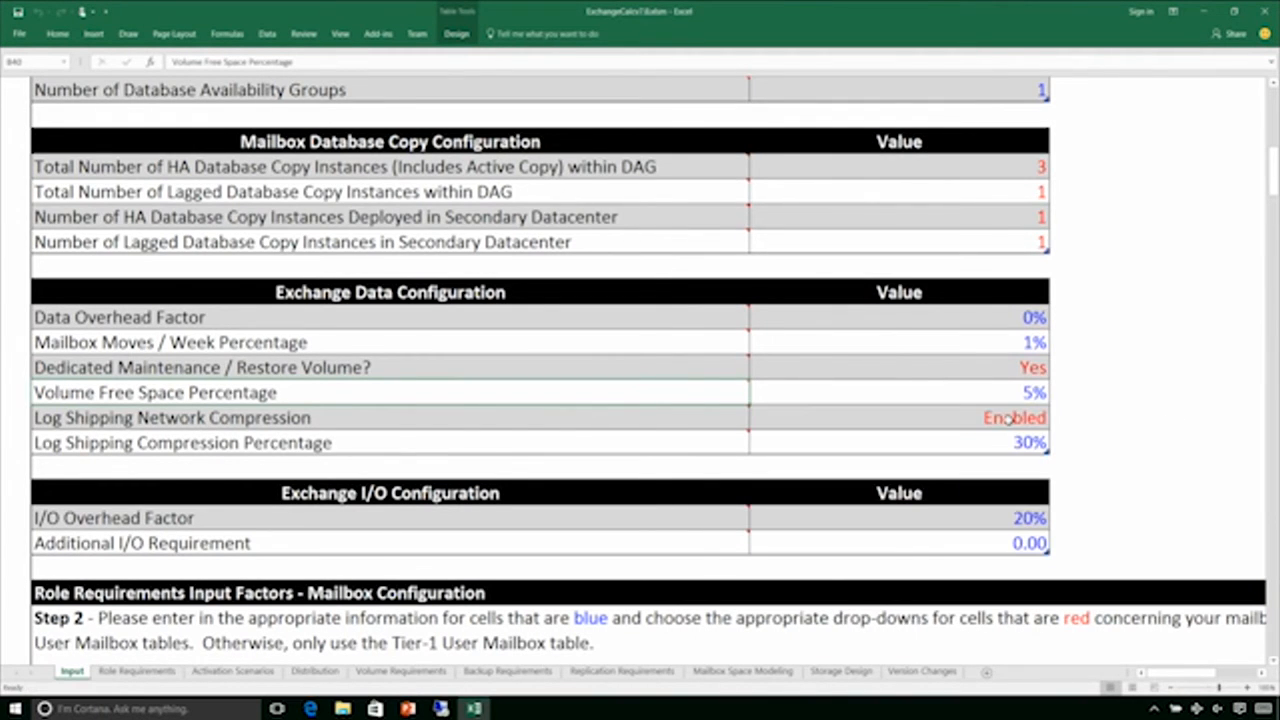
scroll(1008, 420, "down", 1)
mouse_move(781, 370)
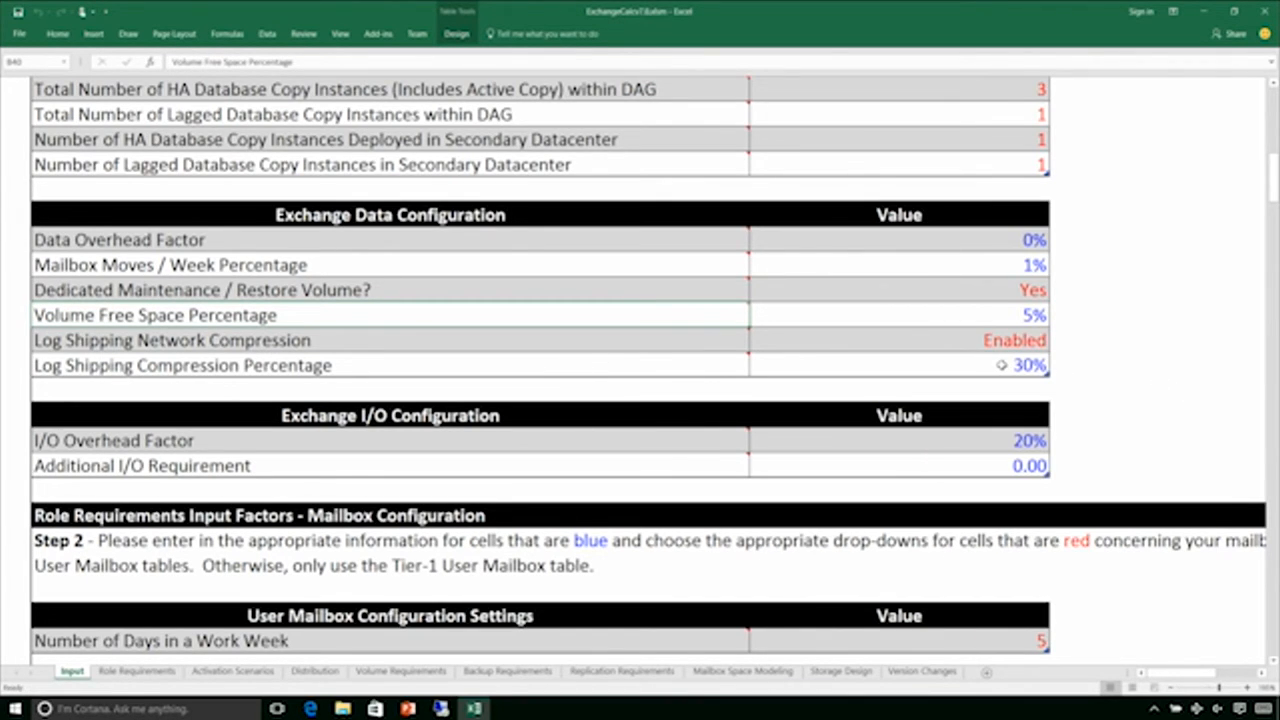
Review the I/O Overhead Factor and Additional I/O Requirement values in Exchange I/O Configuration
scroll(1002, 365, "down", 1)
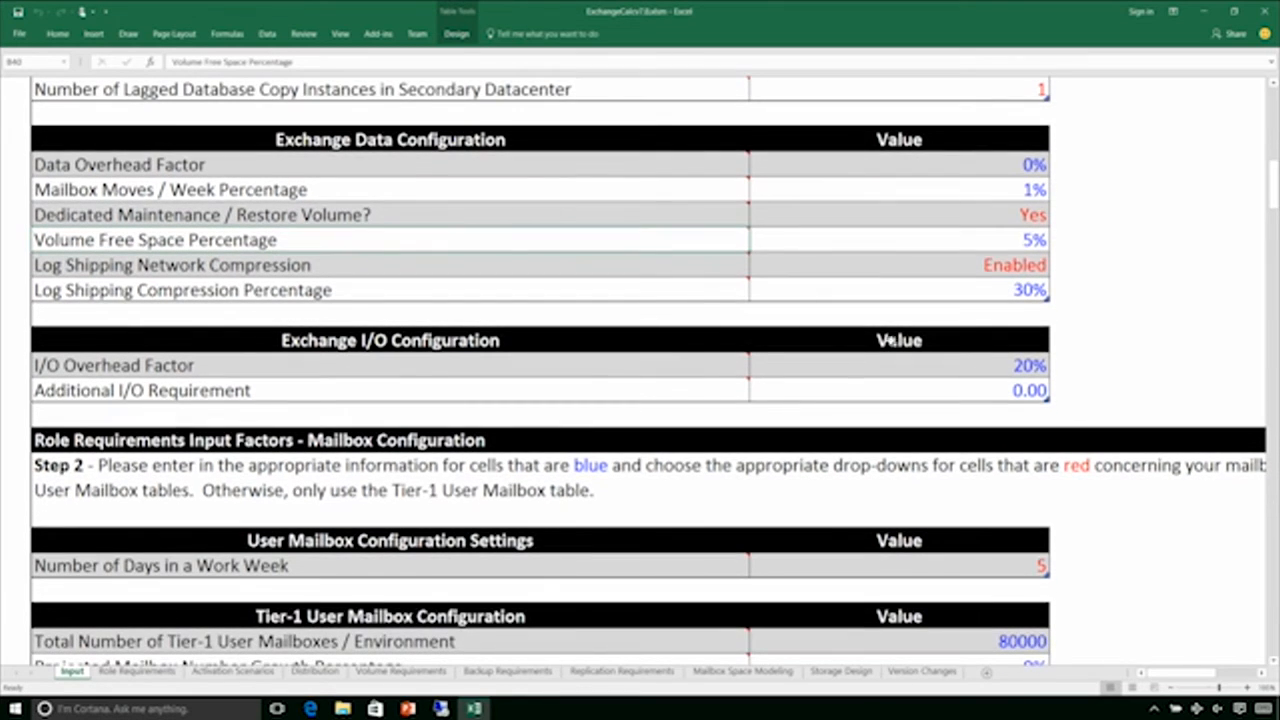
mouse_move(107, 366)
left_click(875, 365)
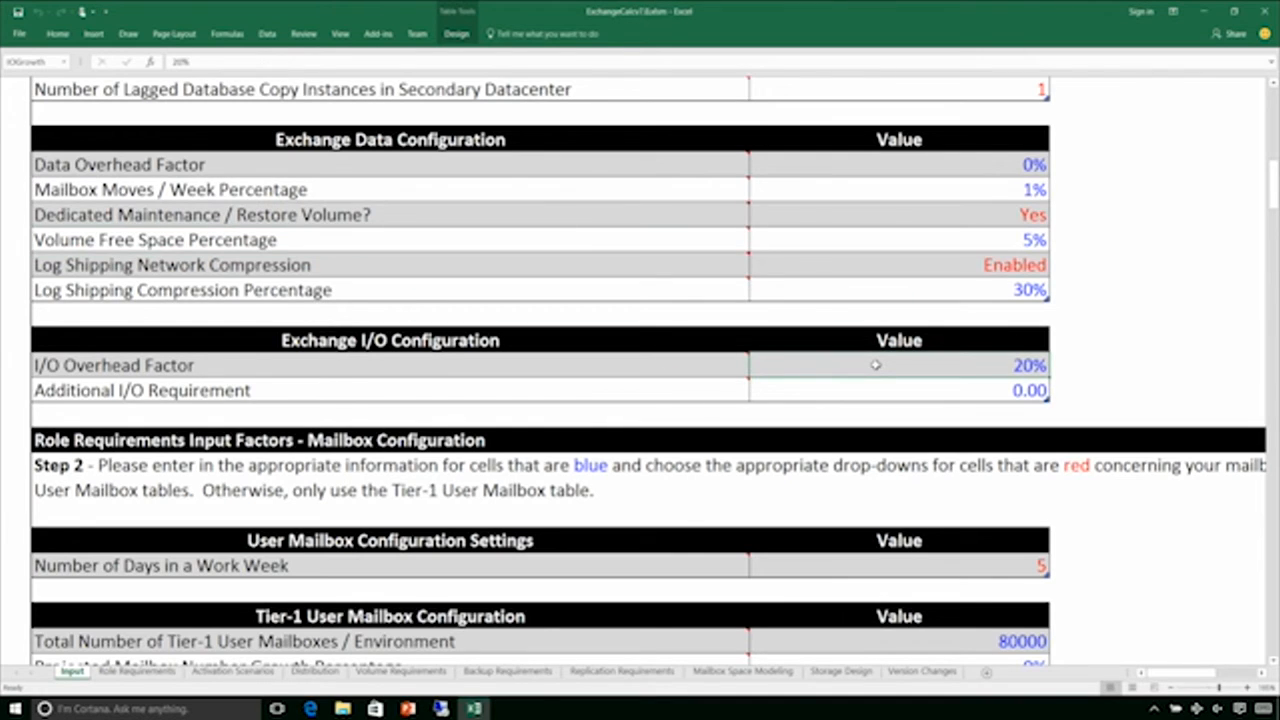
left_click(878, 387)
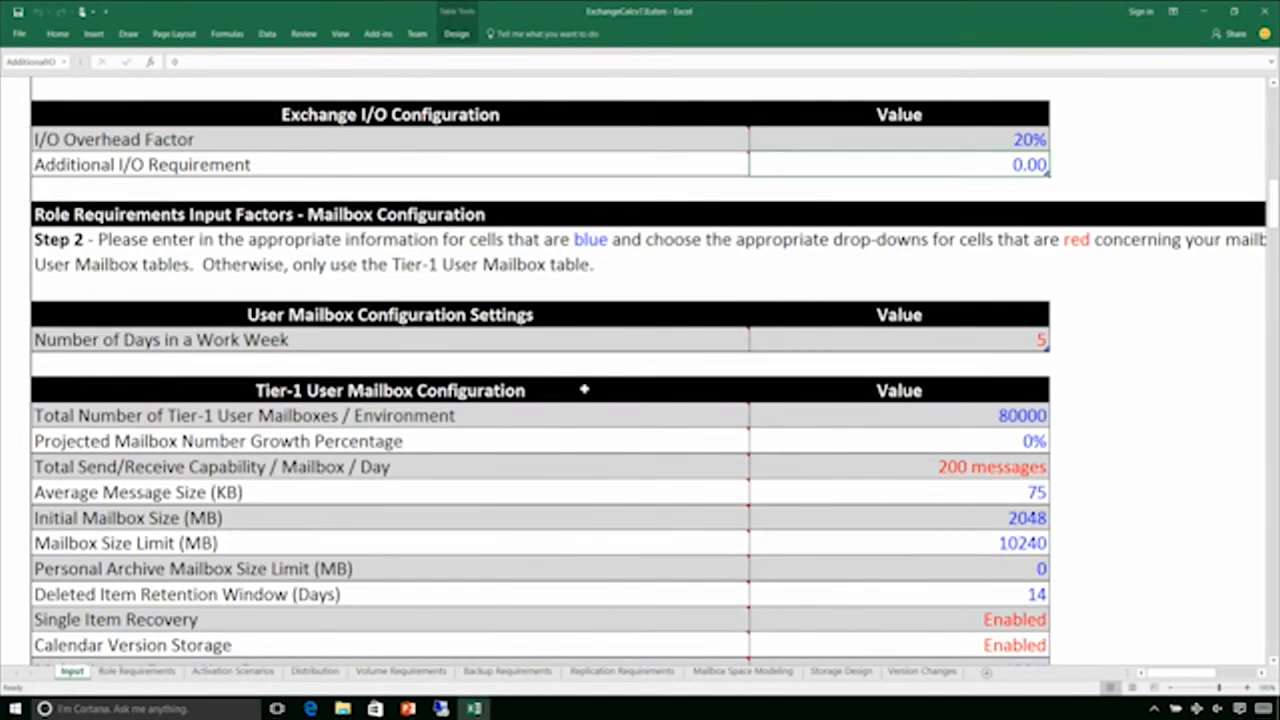
Set the total number of Tier-1 user mailboxes in the environment to 1000
scroll(586, 385, "down", 2)
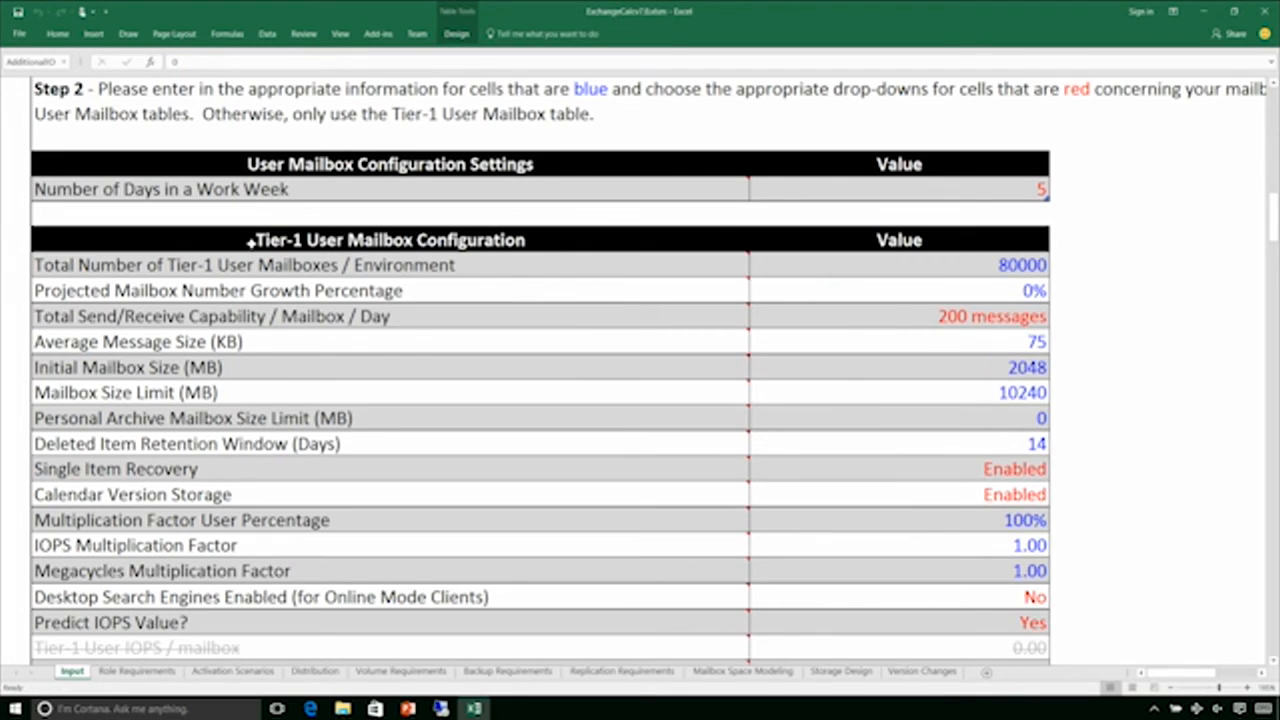
left_click(988, 265)
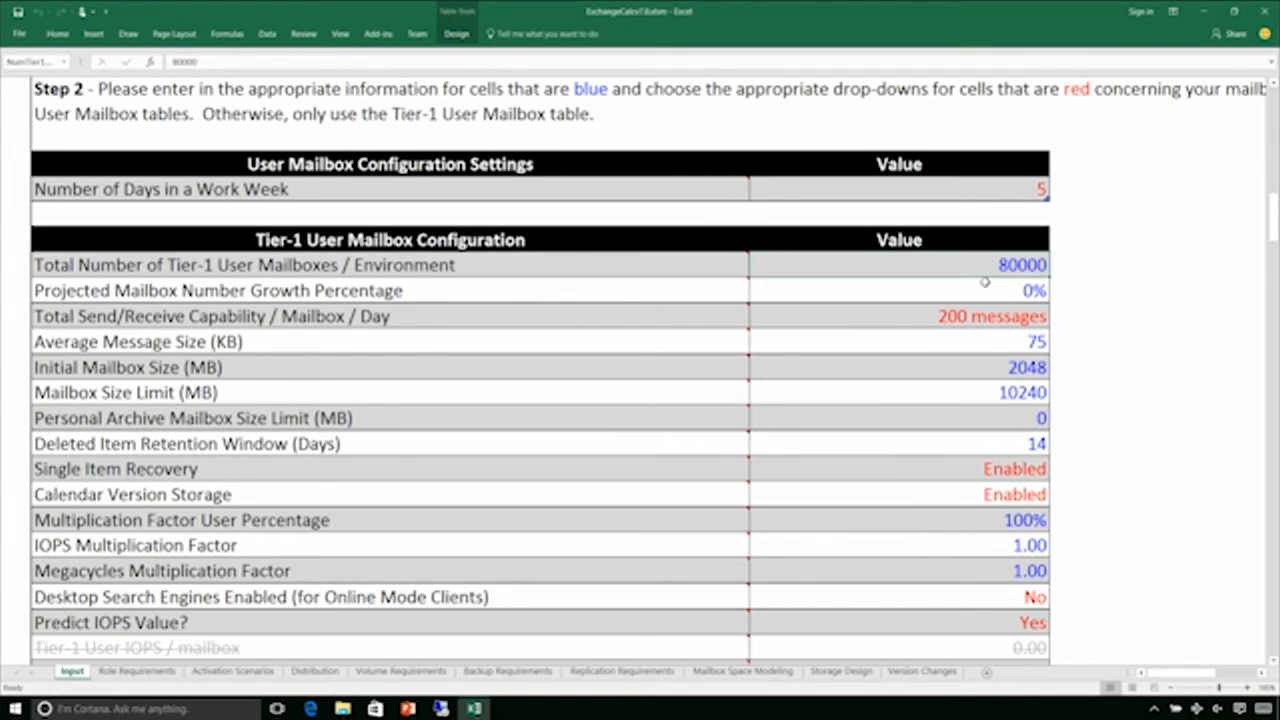
type("1000")
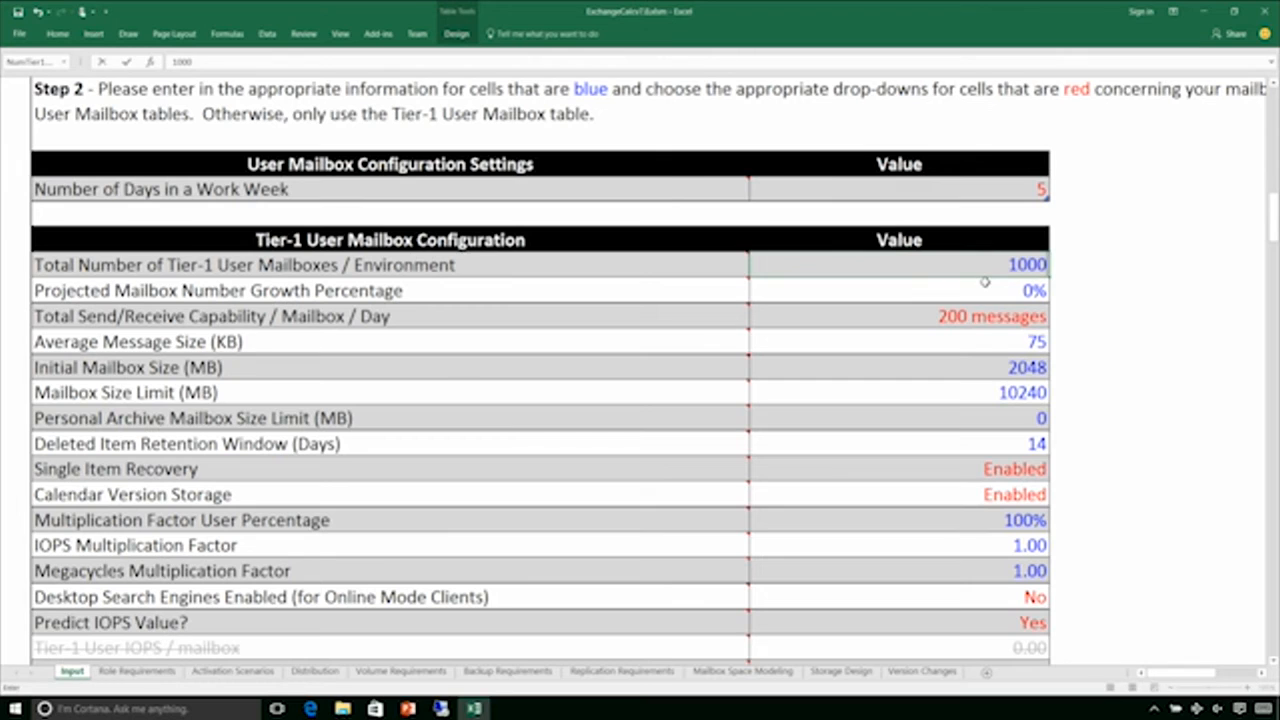
key("Return")
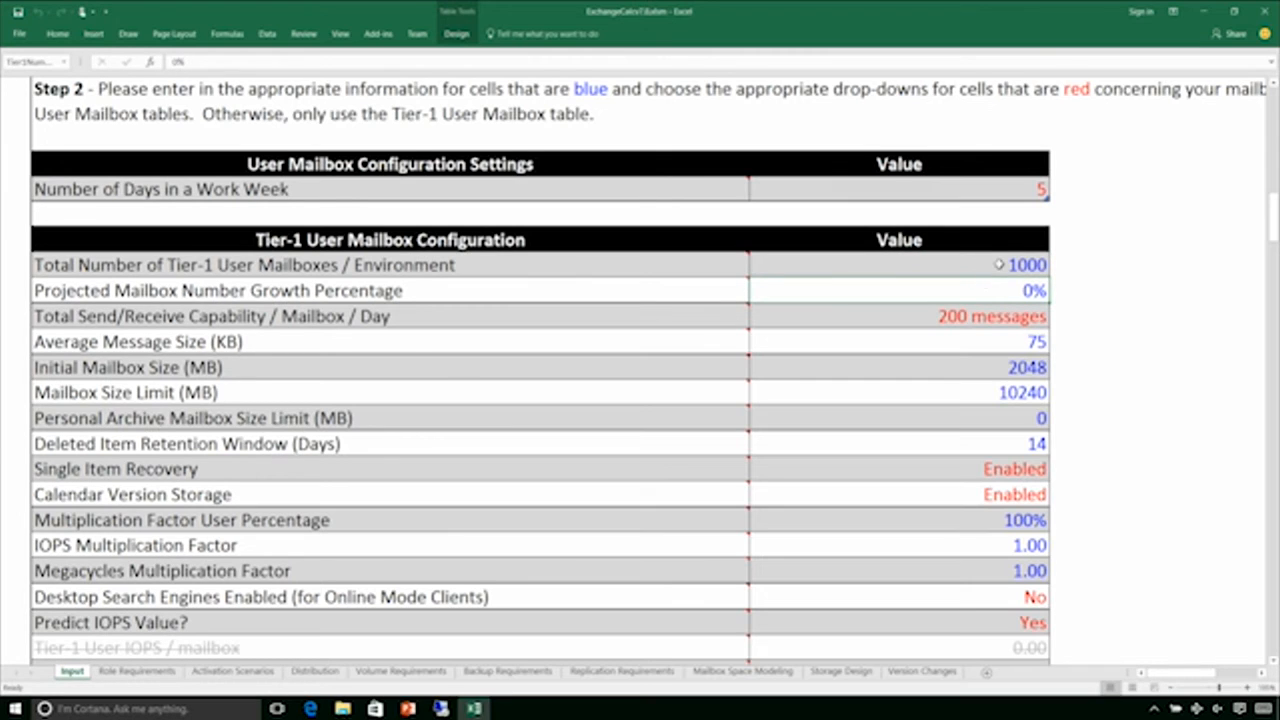
Check the Tier-1 mailbox growth percentage and the available choices for Total Send/Receive Capability per mailbox per day
mouse_move(406, 318)
left_click(396, 295)
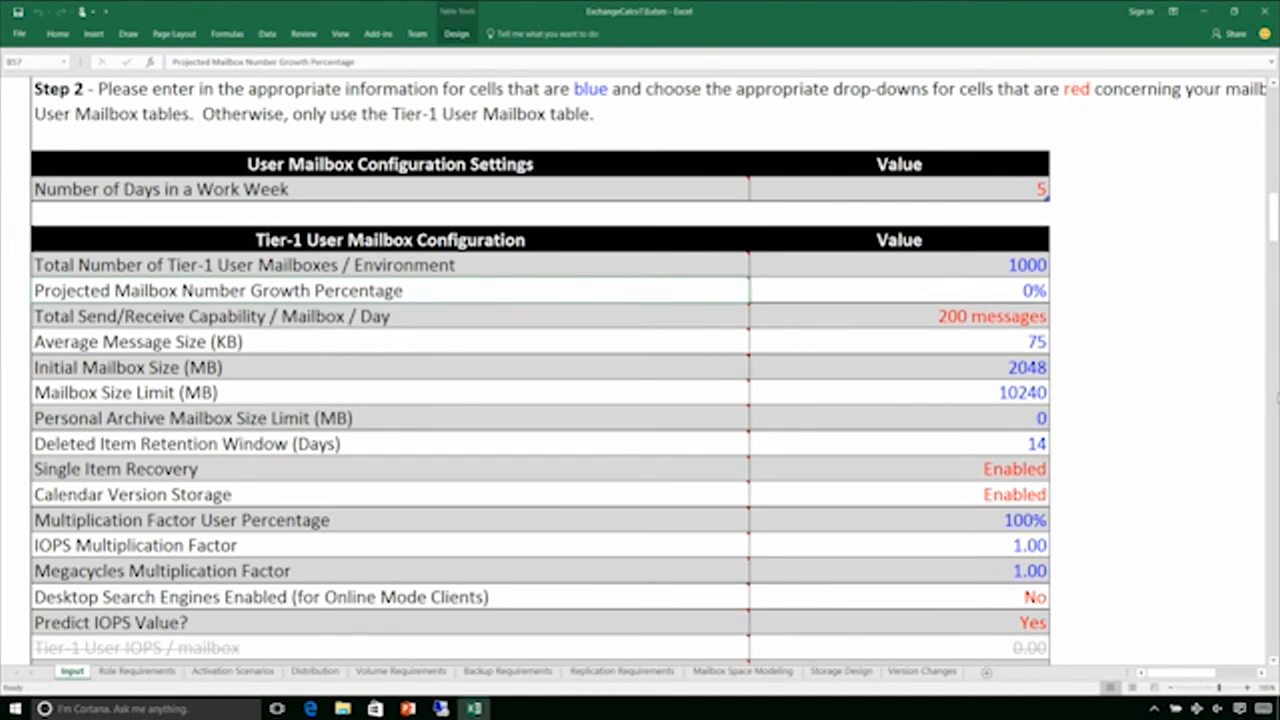
left_click(1014, 288)
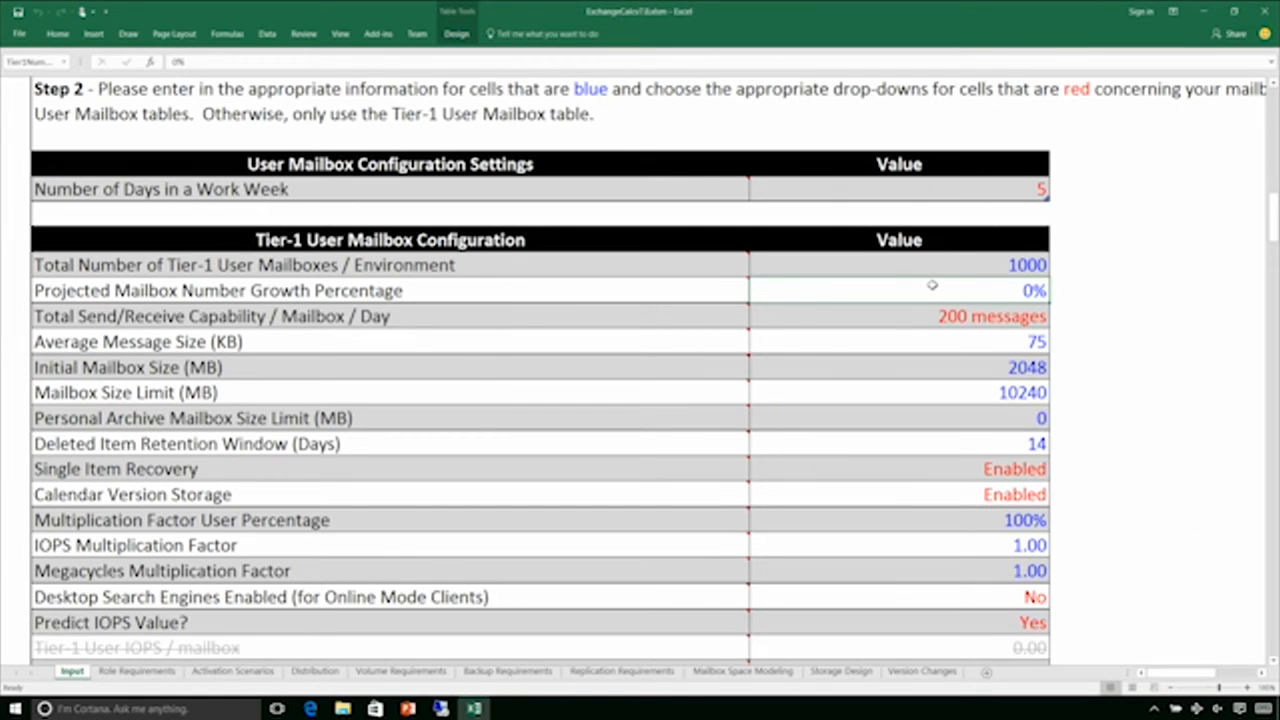
left_click(944, 319)
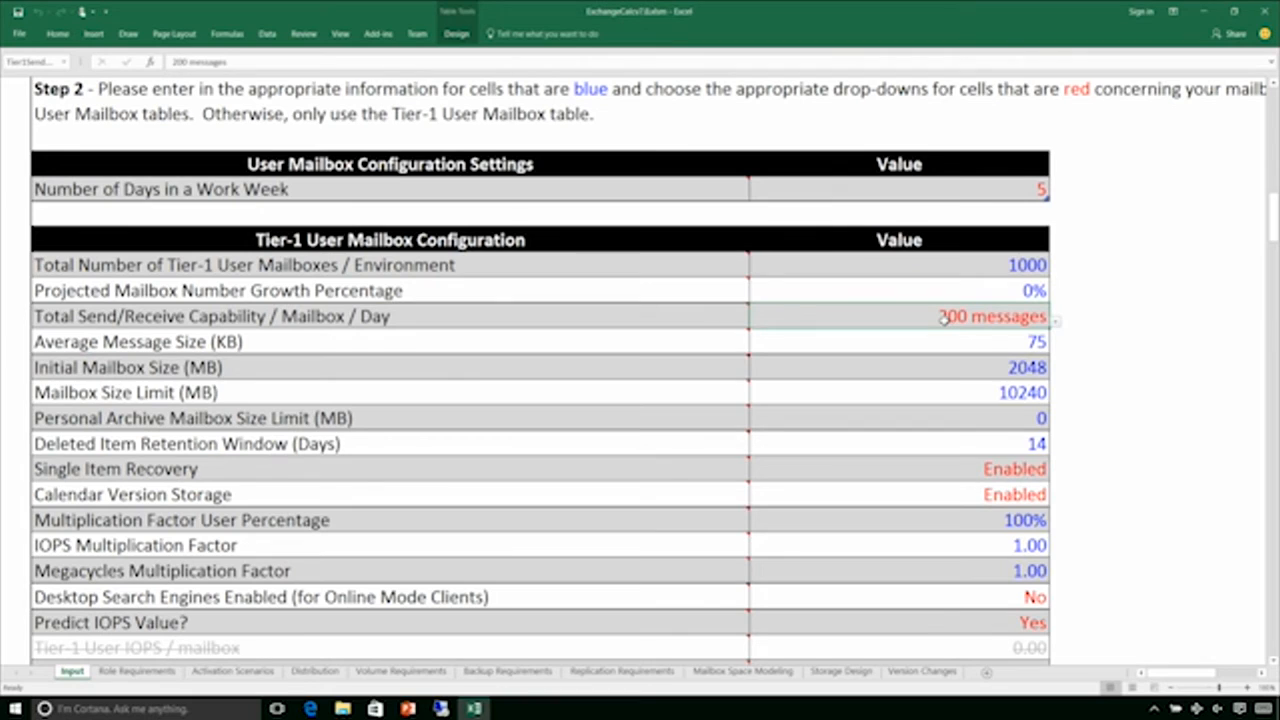
left_click(1056, 321)
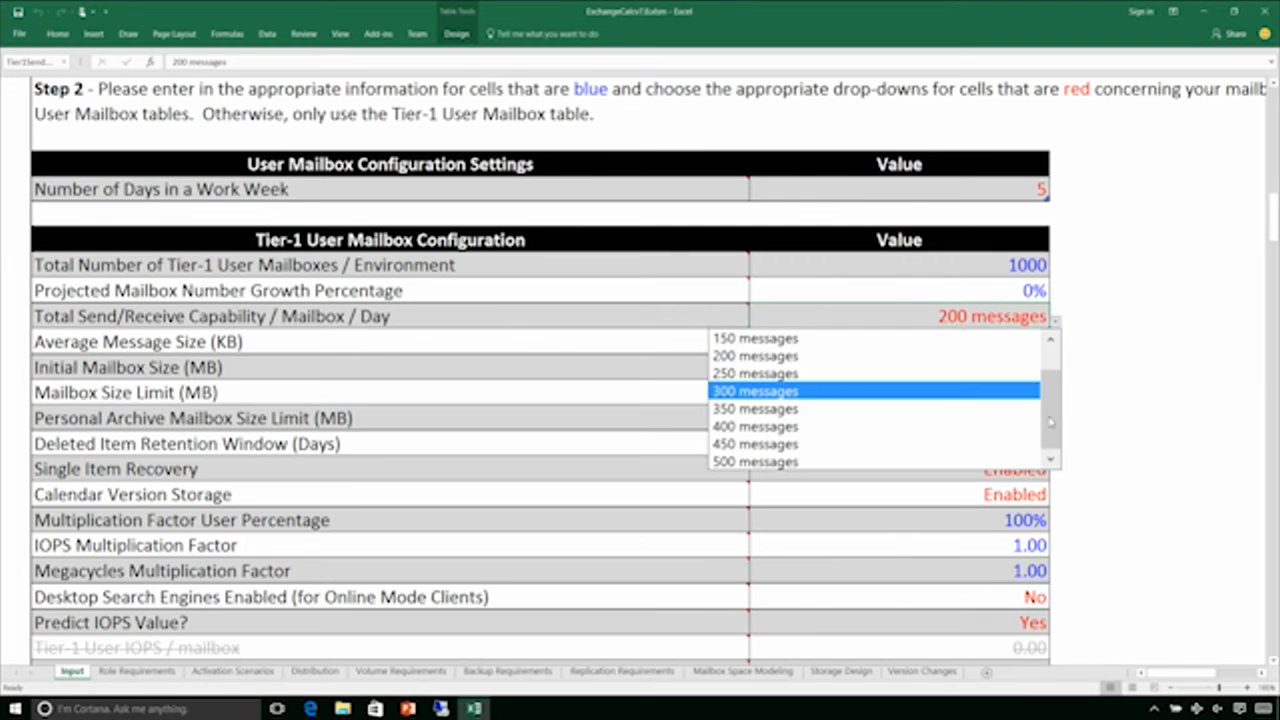
left_click_drag(1050, 420, 1051, 392)
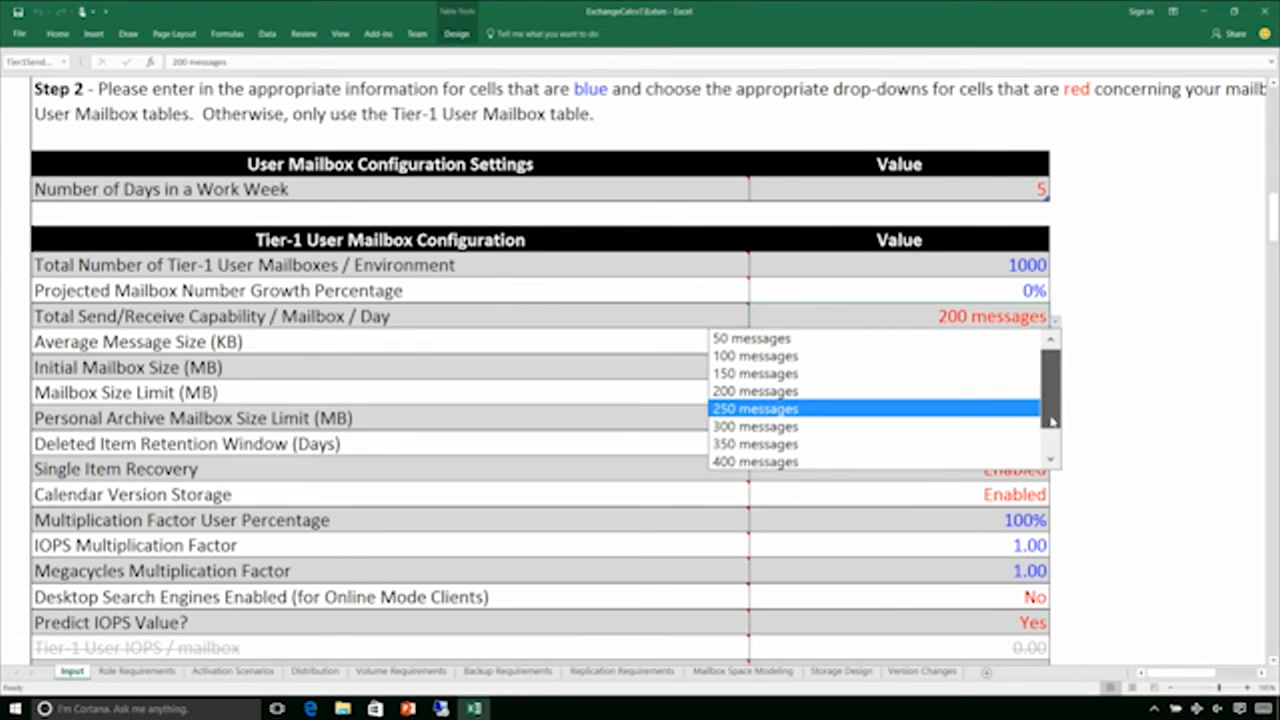
scroll(1051, 415, "down", 1)
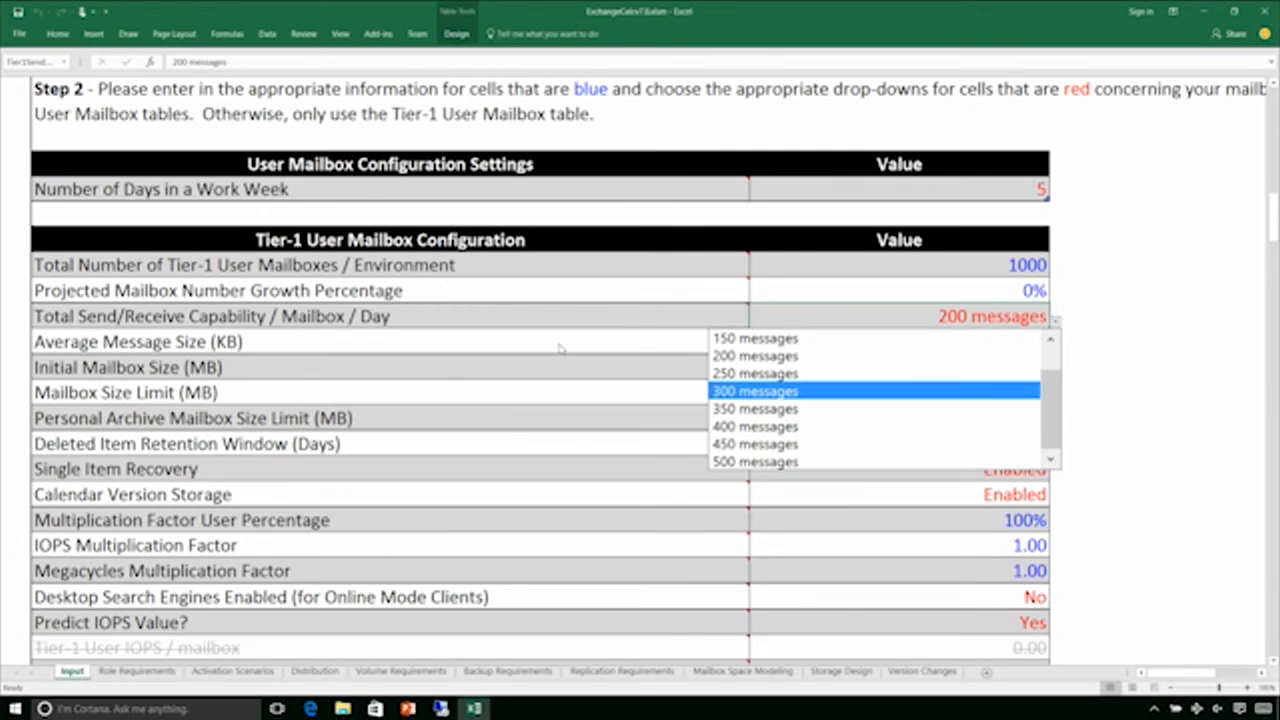
key("Escape")
Review the Tier-1 average message size and compare the initial mailbox size with the mailbox size limit
left_click(932, 340)
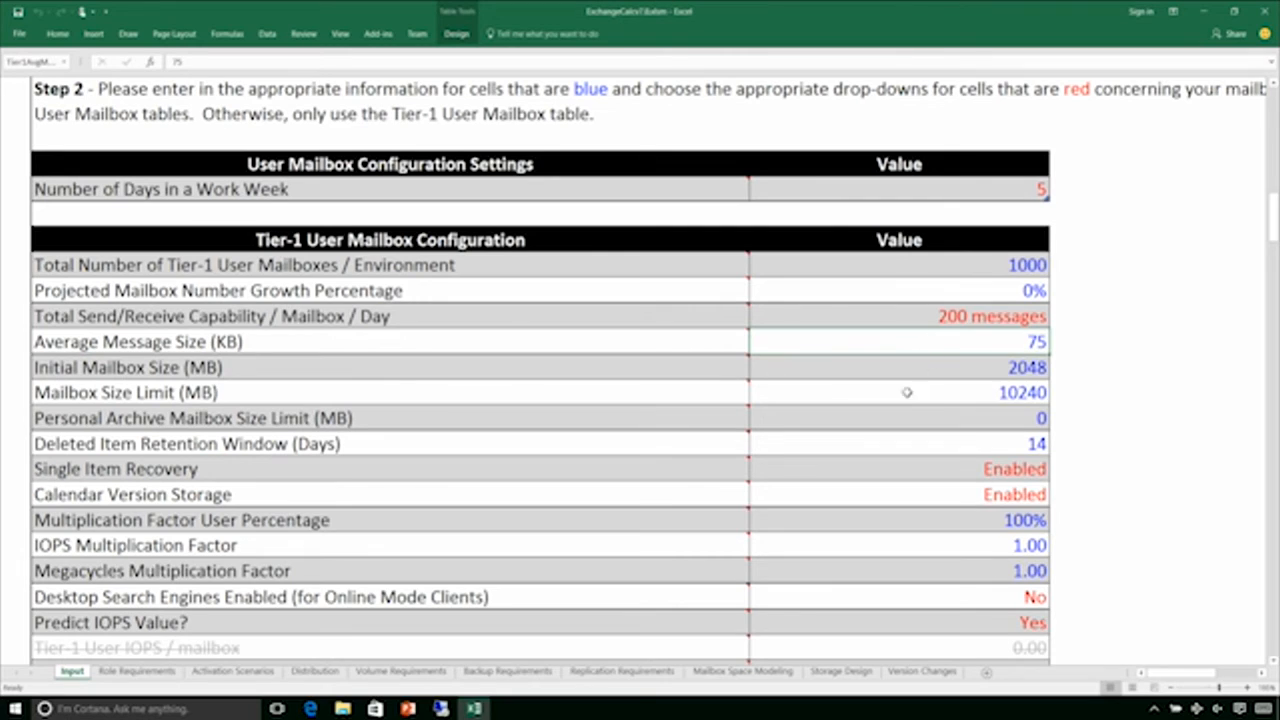
left_click(937, 367)
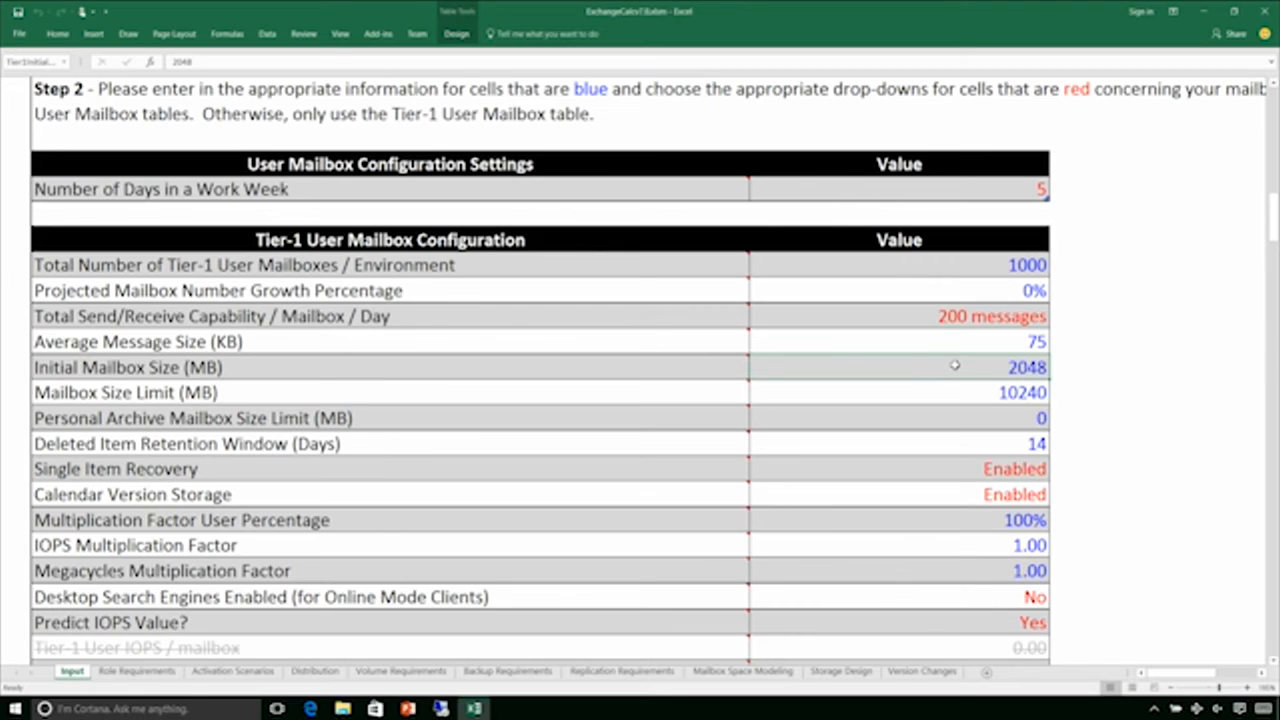
left_click(949, 392)
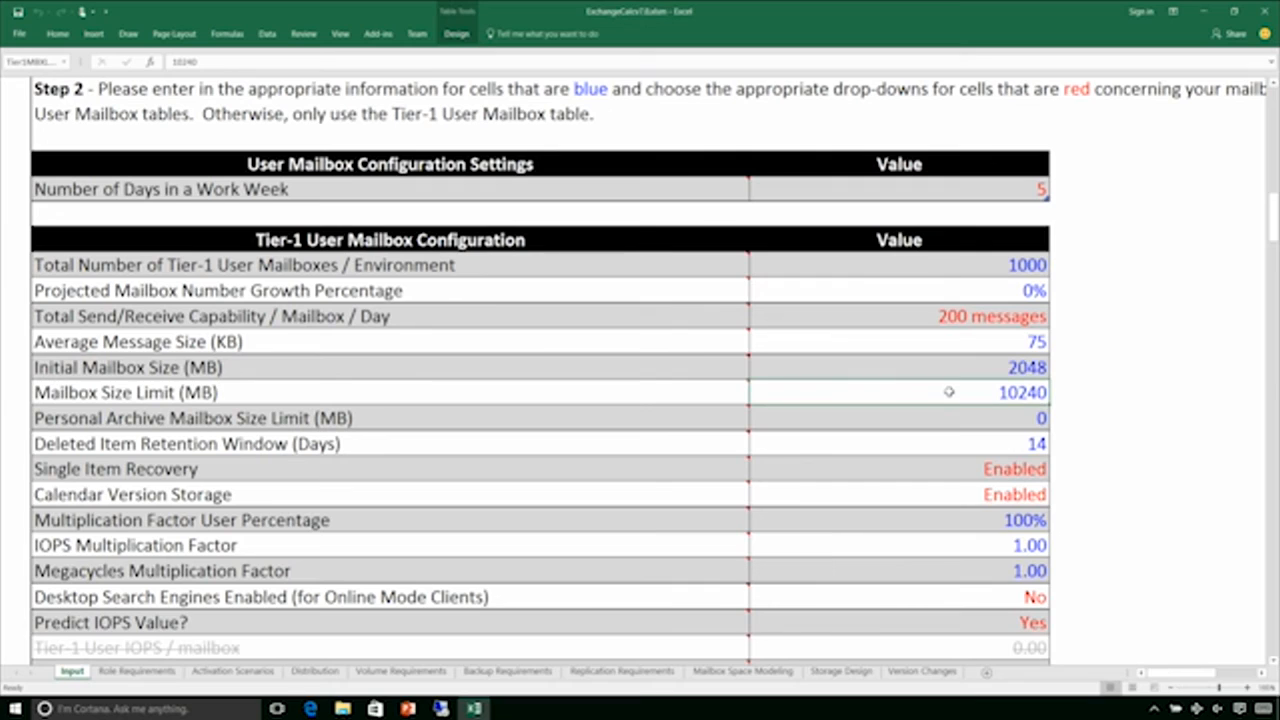
left_click(956, 366)
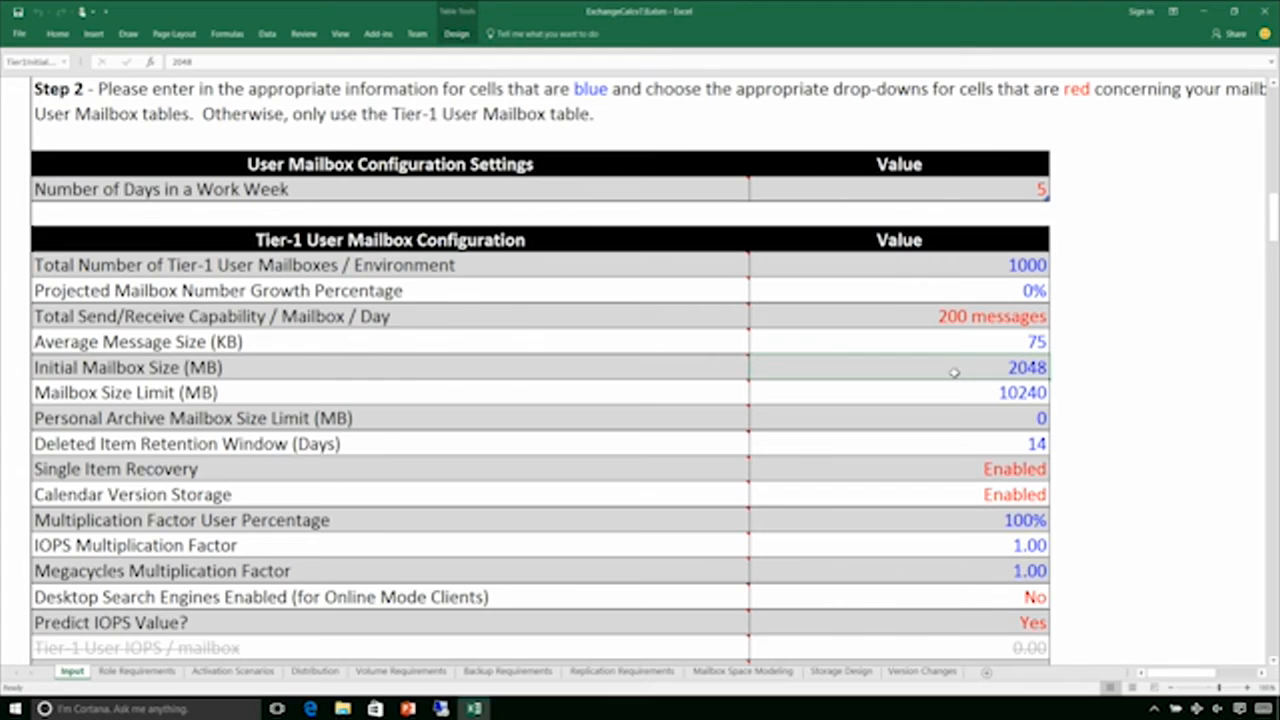
left_click(918, 392)
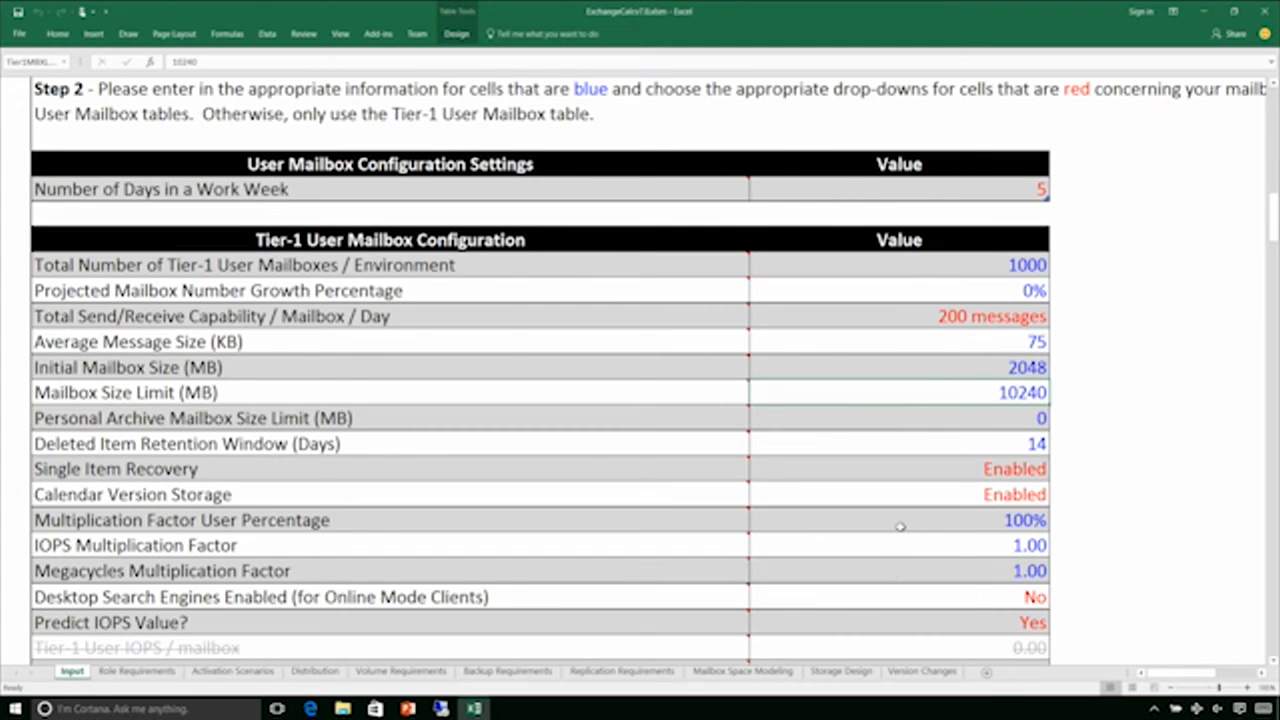
Set the total number of Tier-2 user mailboxes in the environment to 500
scroll(889, 505, "down", 1)
scroll(889, 507, "down", 8)
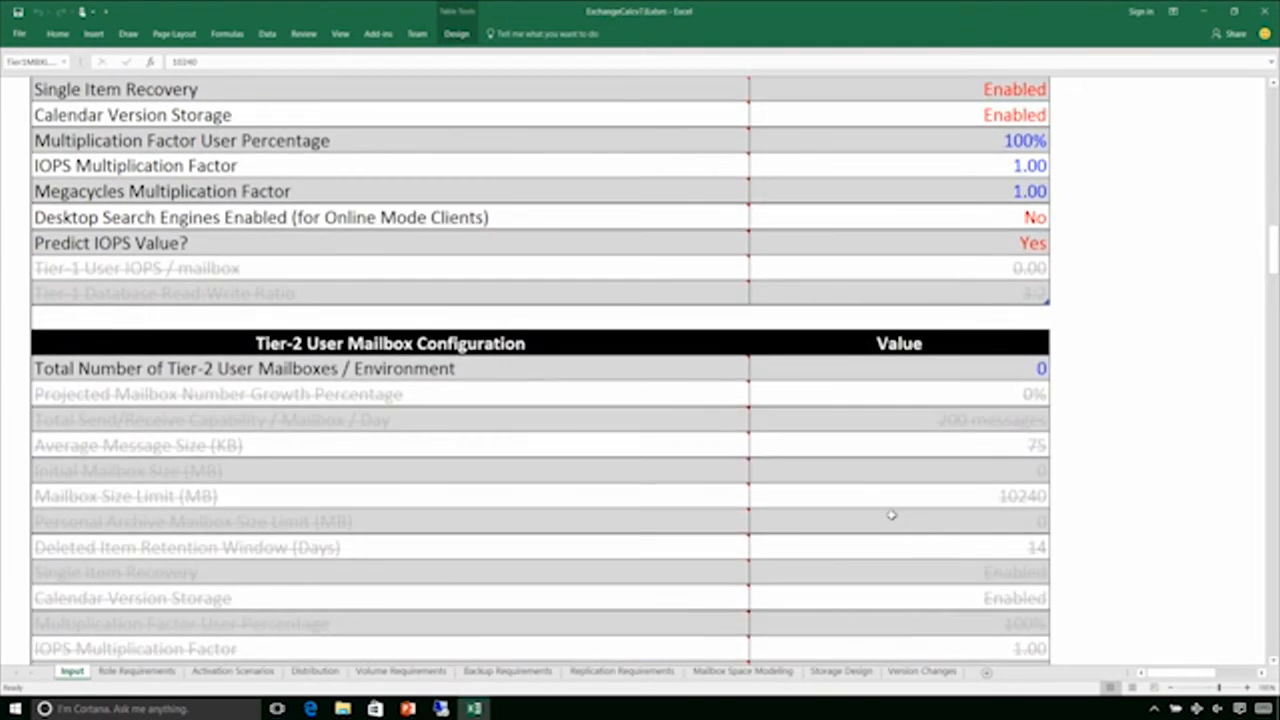
scroll(891, 516, "up", 7)
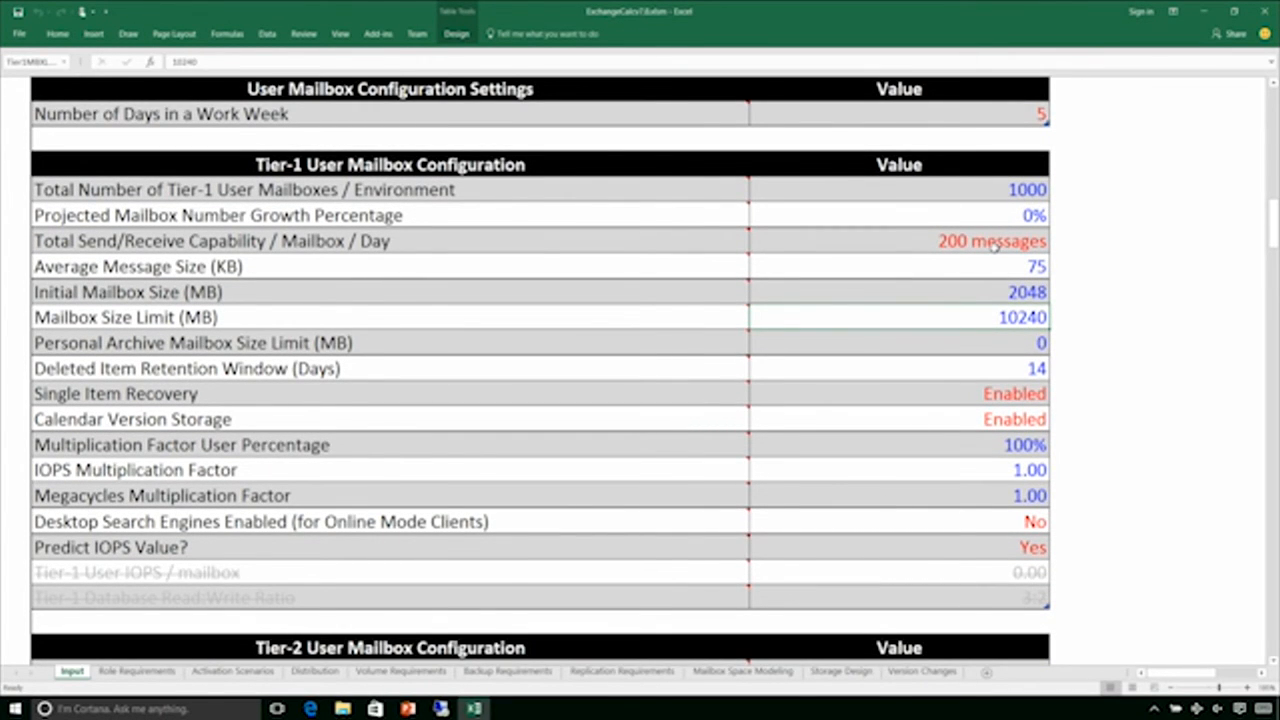
scroll(993, 246, "down", 4)
left_click(1003, 366)
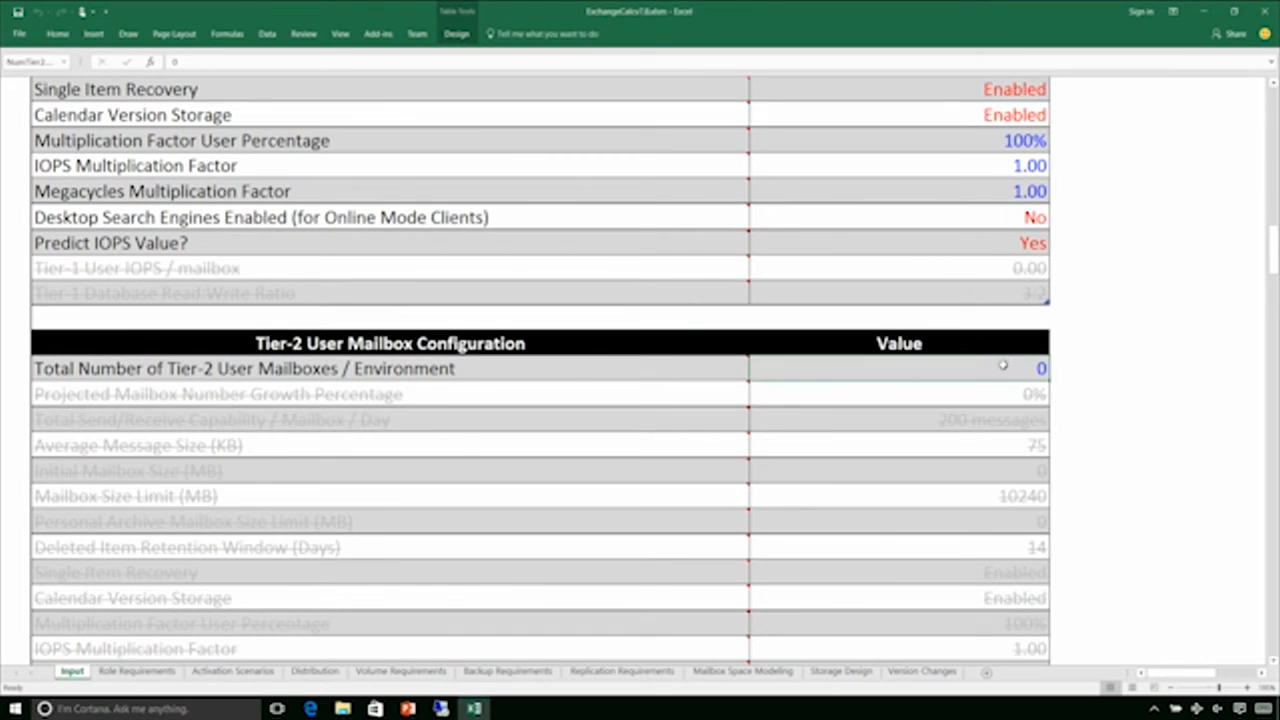
type("100")
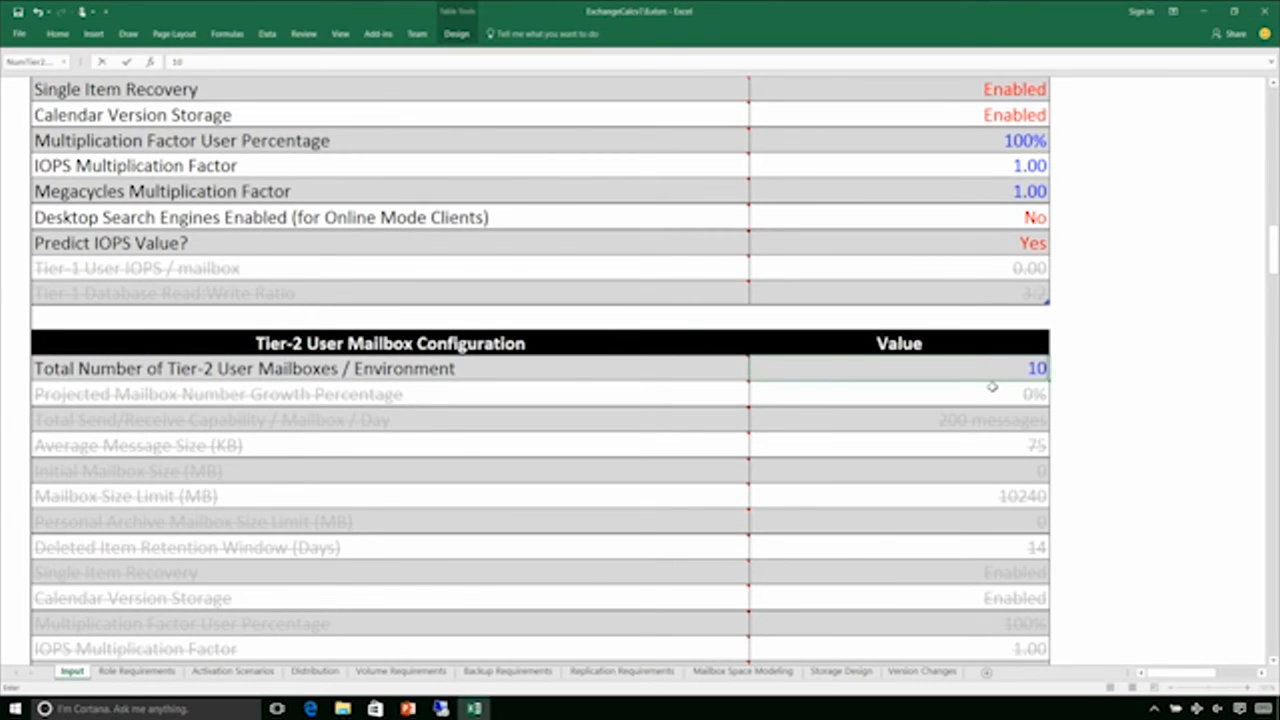
key("BackSpace")
key("BackSpace")
type("500")
key("Return")
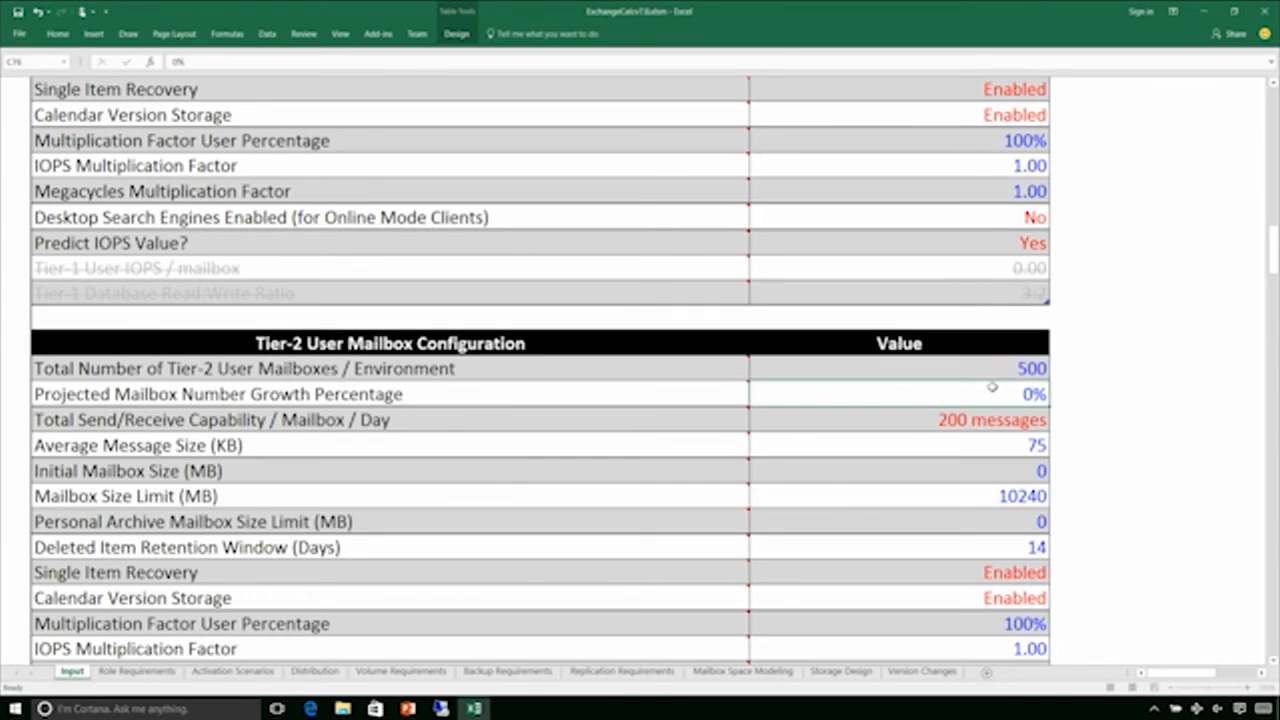
Set the Tier-2 Total Send/Receive Capability per mailbox per day to 500 messages
left_click(993, 421)
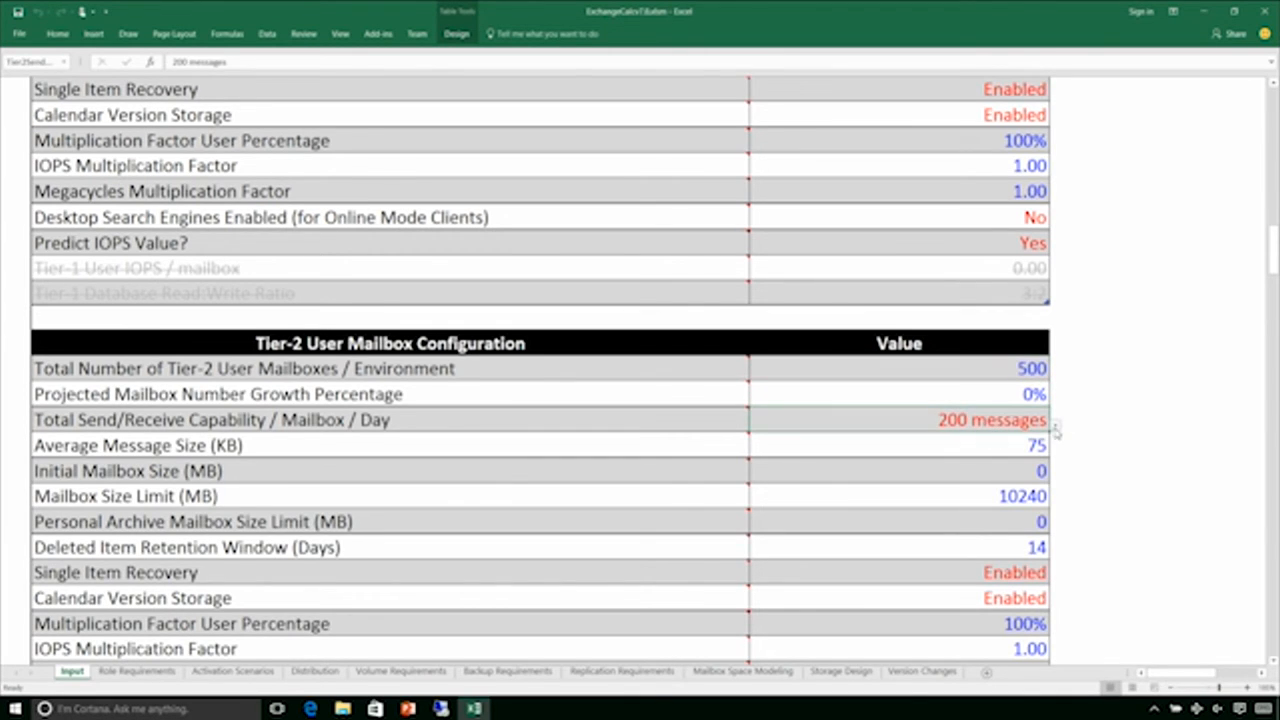
left_click(1056, 426)
left_click(822, 566)
Check the available Backup Methodology choices in Backup Configuration without changing the selection
scroll(966, 457, "down", 7)
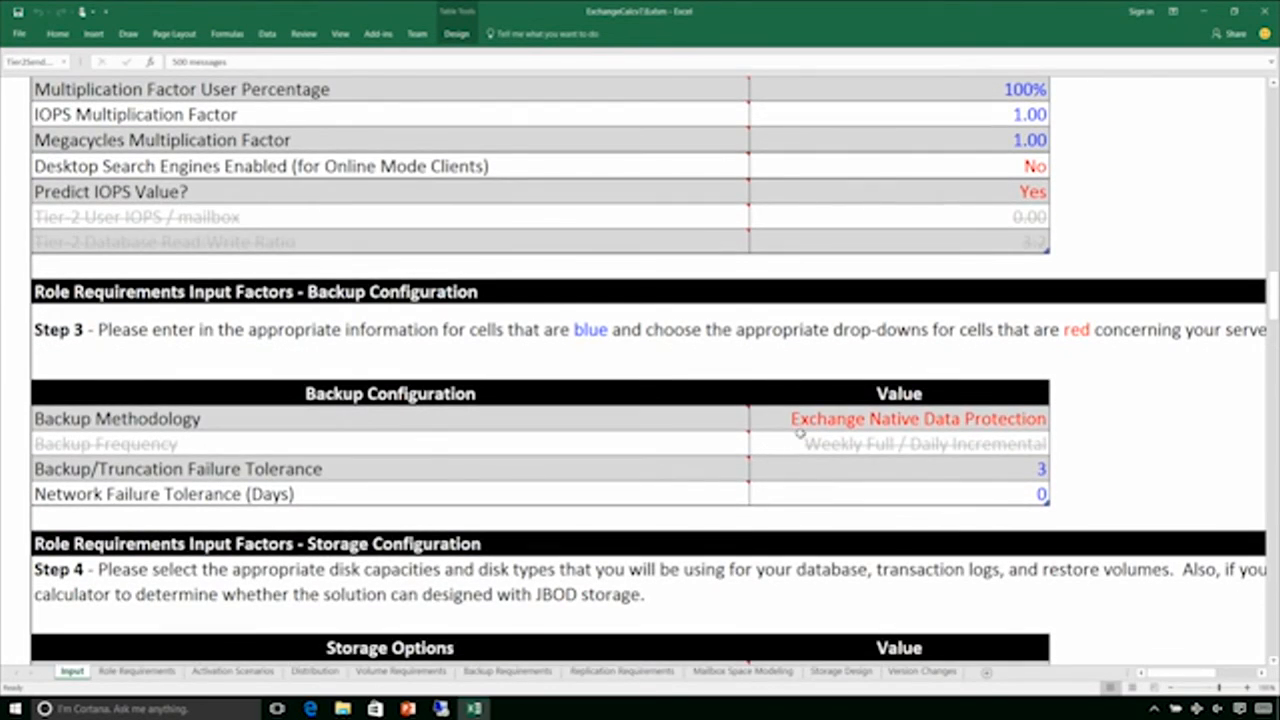
left_click(888, 422)
left_click(1055, 420)
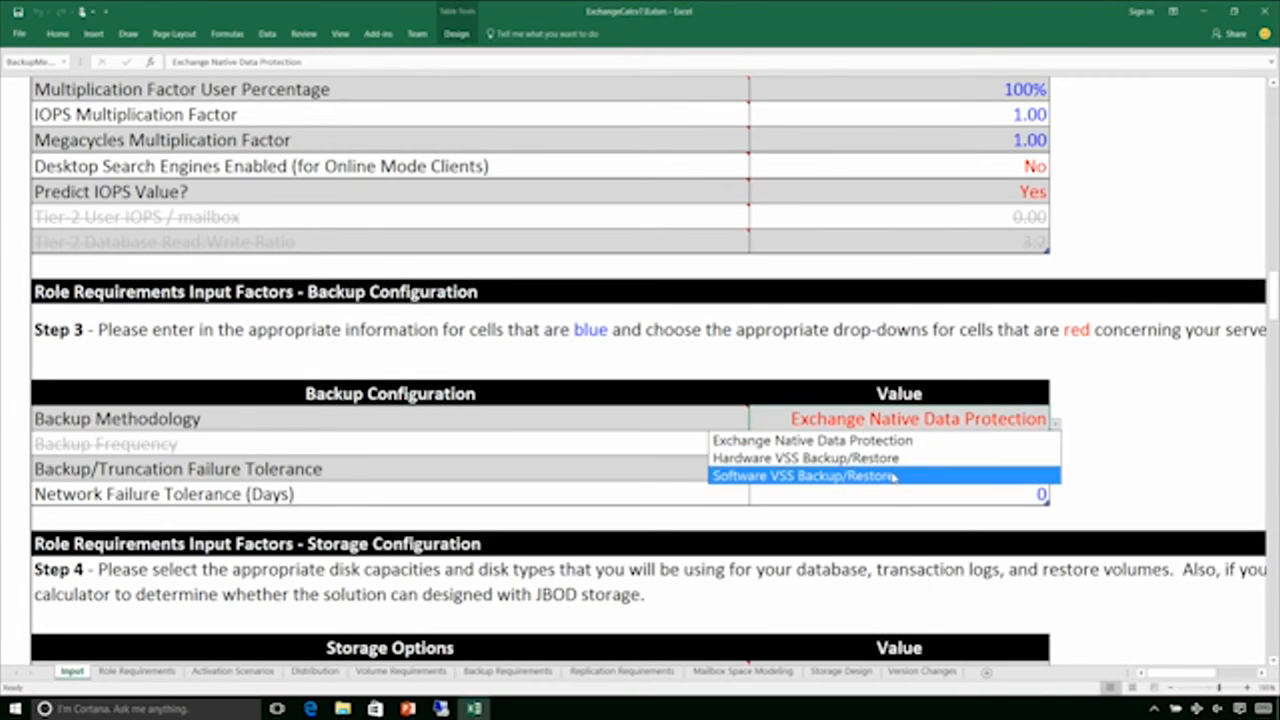
key("Escape")
Examine the Storage Options inputs and their guidance notes on JBOD, multiple databases per volume, copy count matching and automatic volume calculation
scroll(846, 458, "down", 4)
scroll(844, 465, "down", 1)
mouse_move(345, 294)
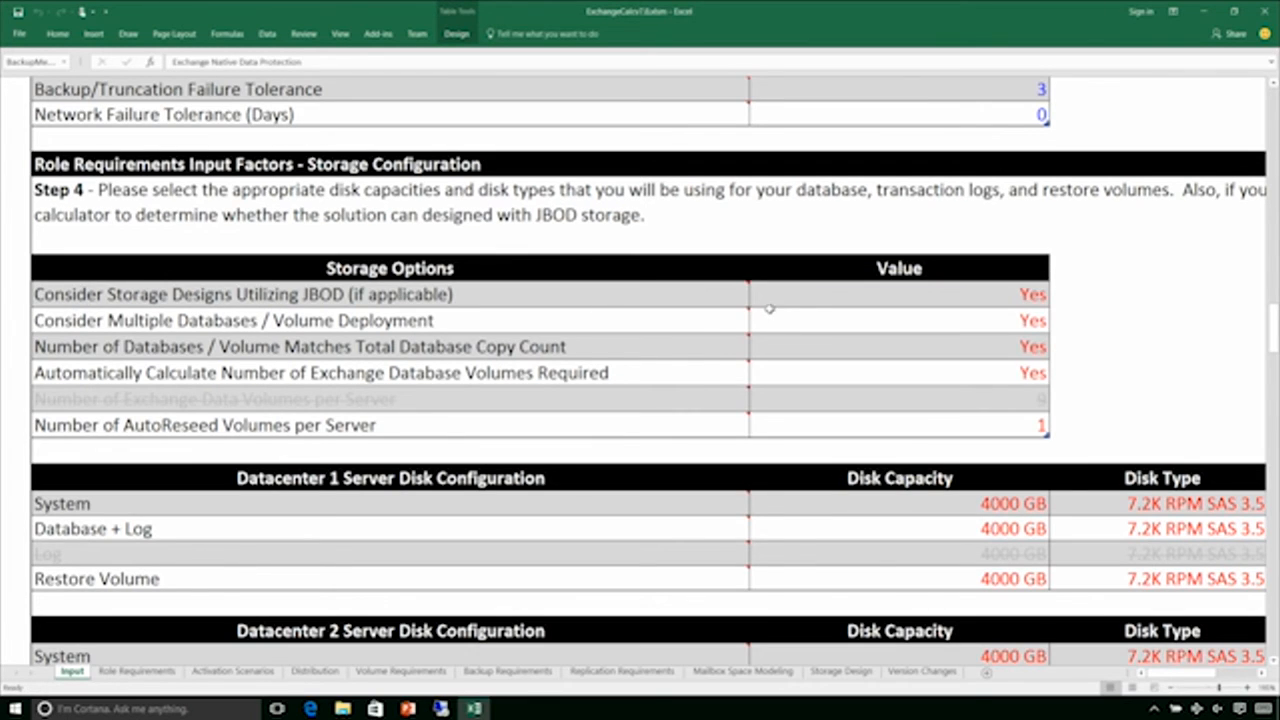
mouse_move(692, 307)
mouse_move(214, 322)
mouse_move(341, 343)
left_click(711, 366)
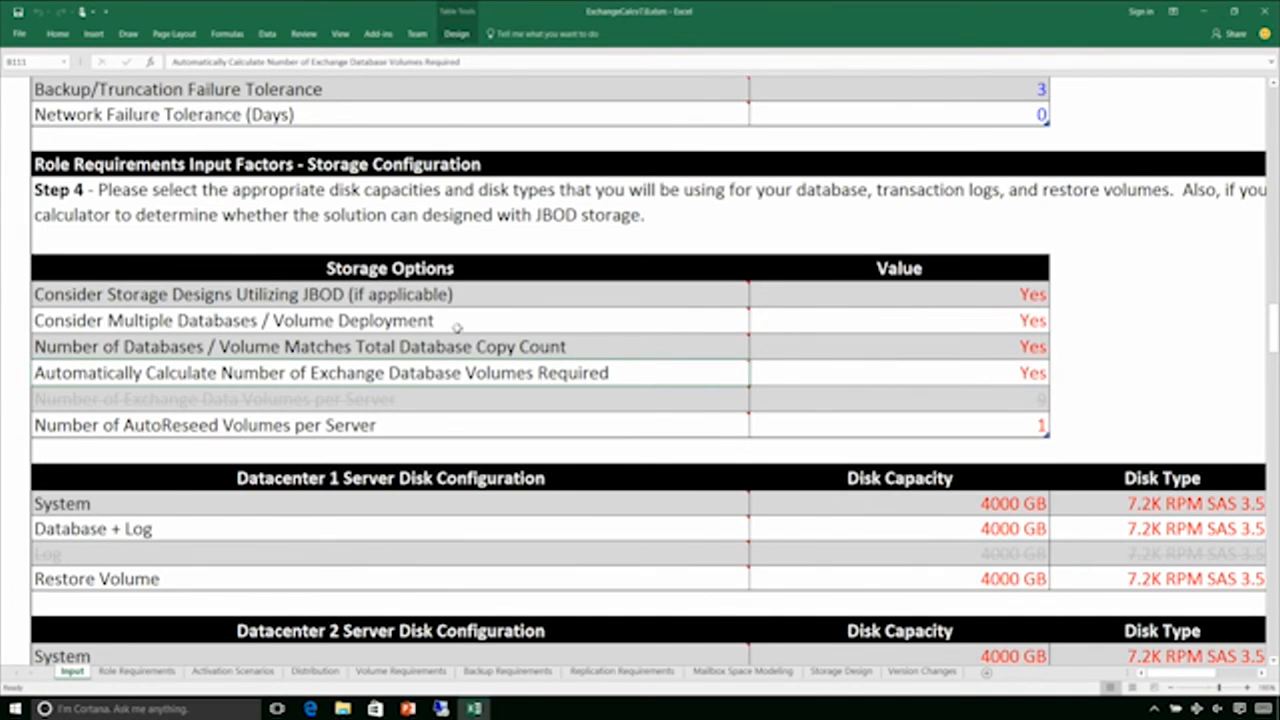
mouse_move(232, 346)
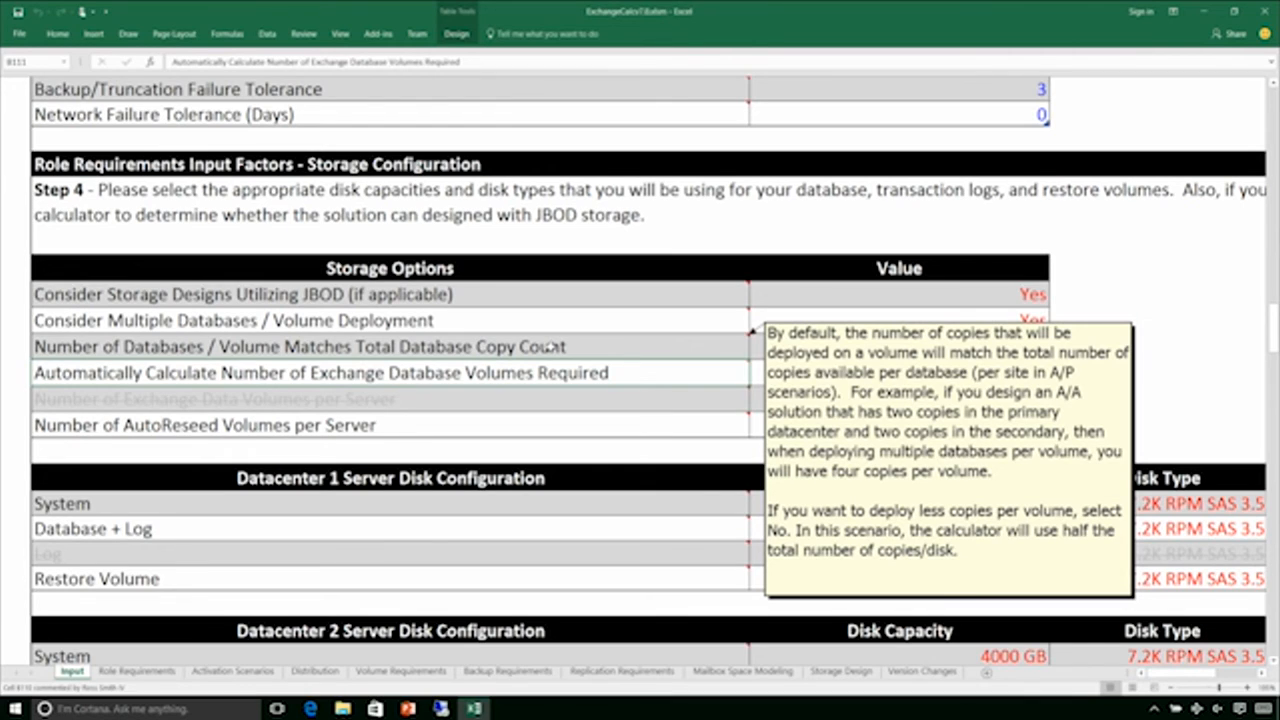
mouse_move(355, 368)
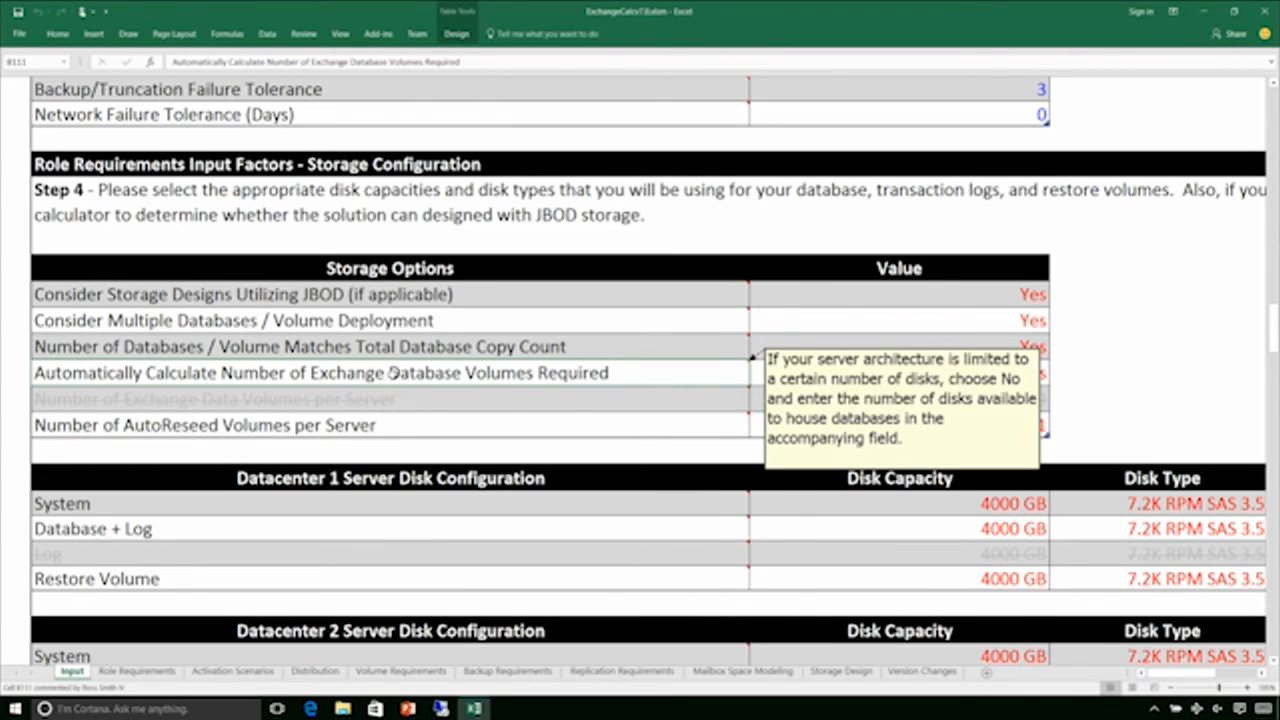
Check the available disk capacity choices for the Datacenter 1 System disk without changing the selection
scroll(560, 378, "down", 1)
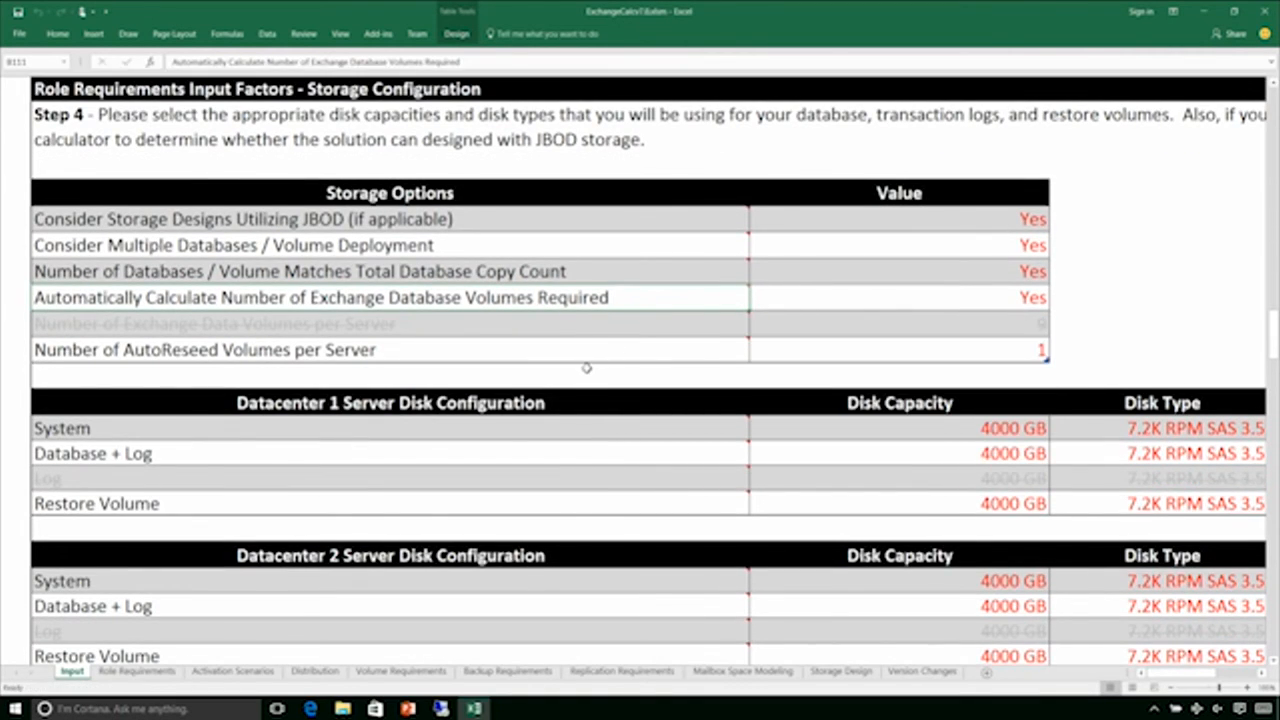
left_click(960, 427)
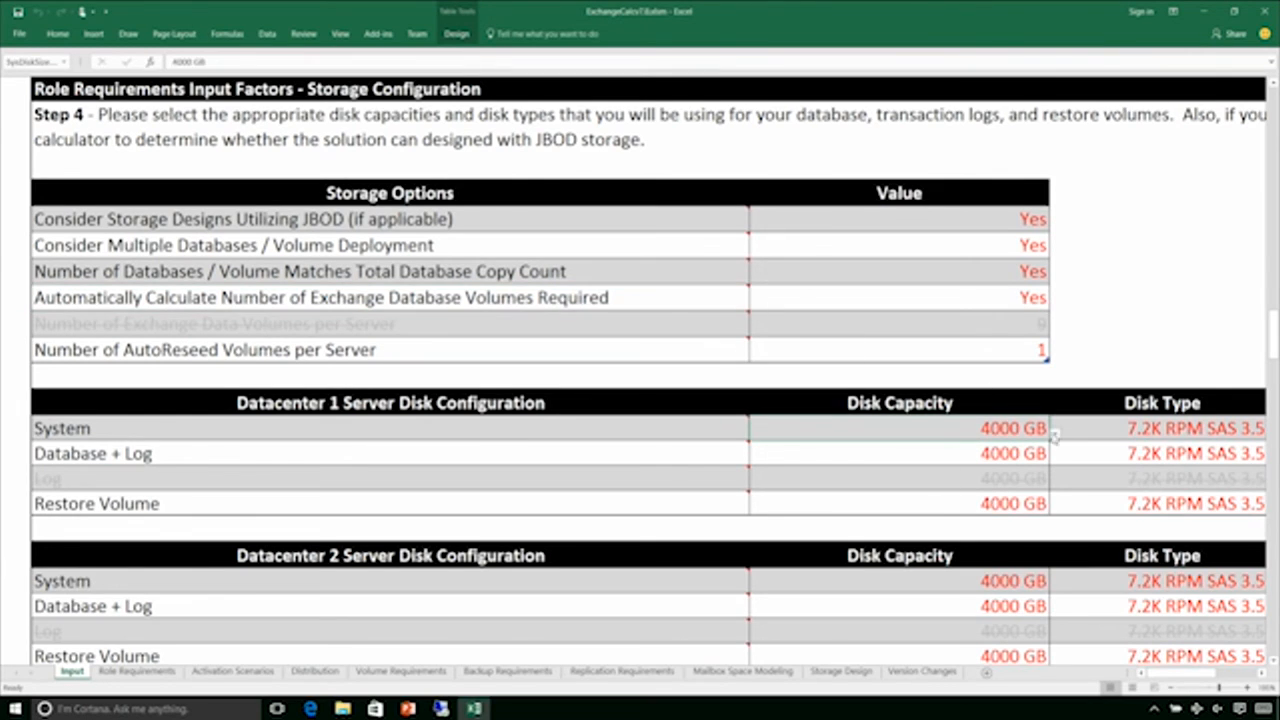
left_click(1055, 432)
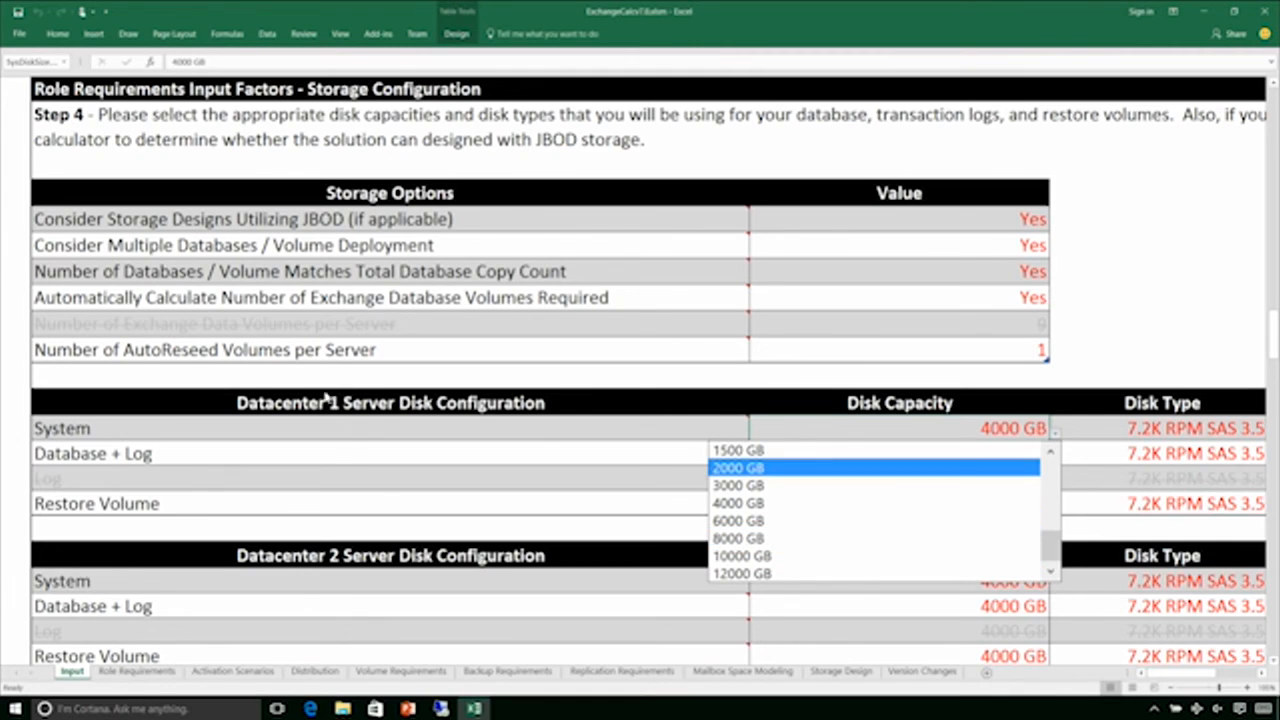
key("Escape")
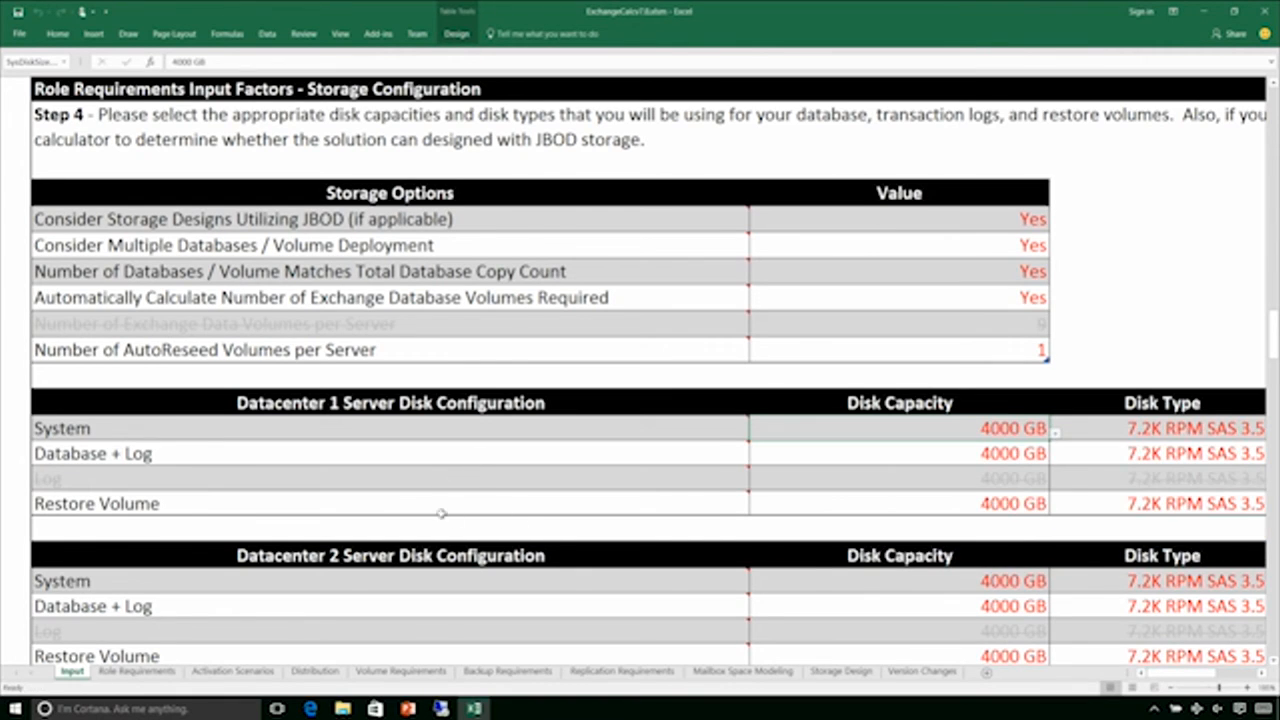
Review the Step 5 processor inputs: cores per server, SPECint2006 rate value and the Hypervisor CPU Adjustment Factor note
scroll(414, 486, "down", 2)
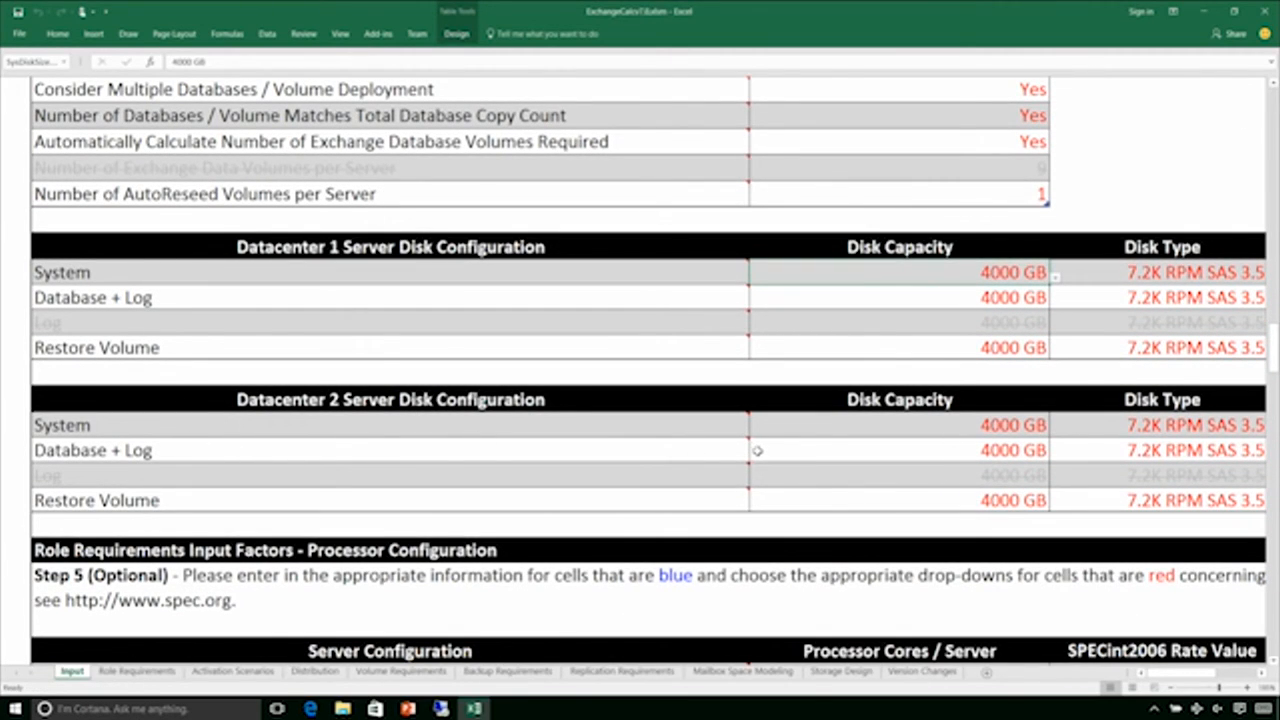
scroll(759, 451, "down", 2)
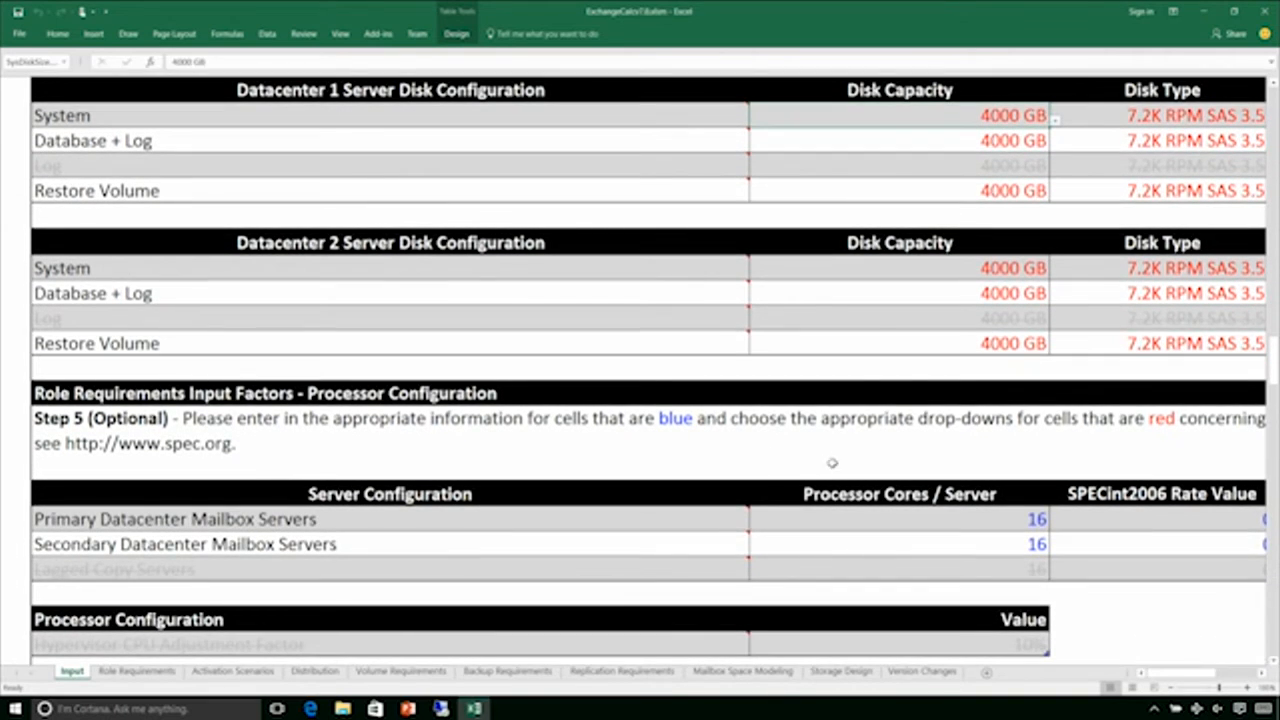
left_click(964, 518)
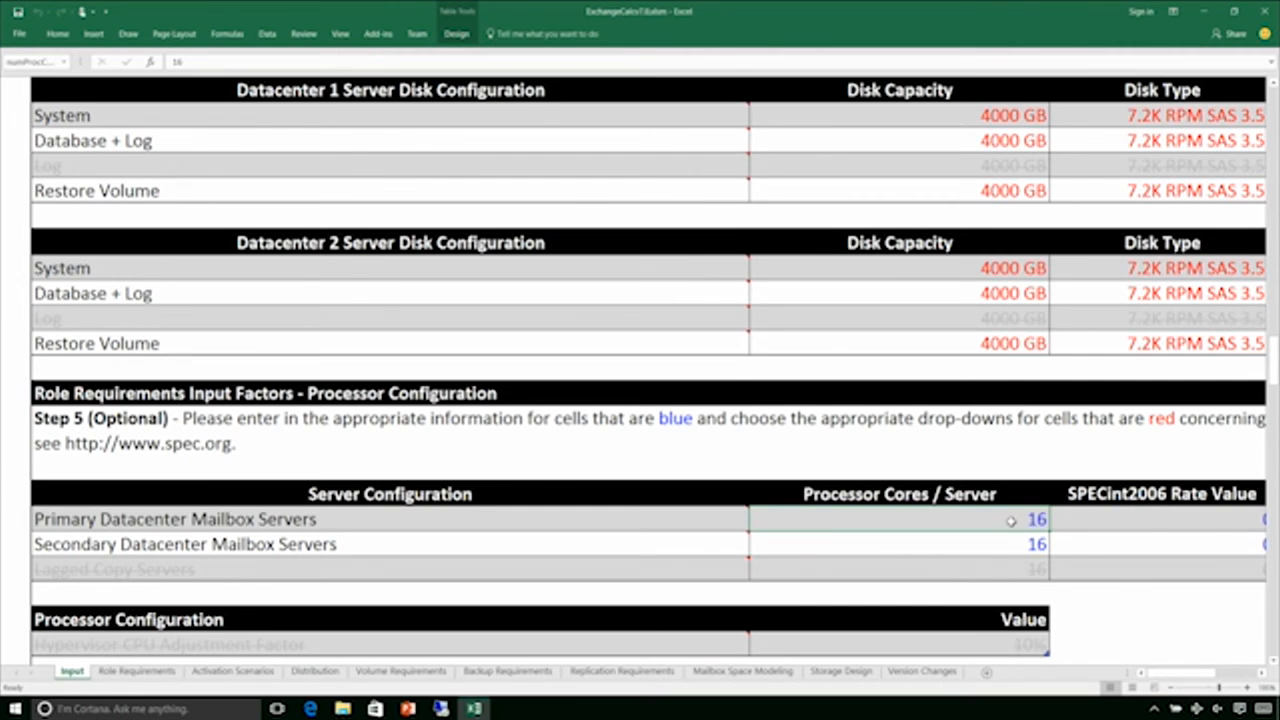
mouse_move(1182, 676)
left_mouse_down()
mouse_move(1196, 676)
mouse_move(1178, 678)
left_mouse_up()
left_click(1096, 511)
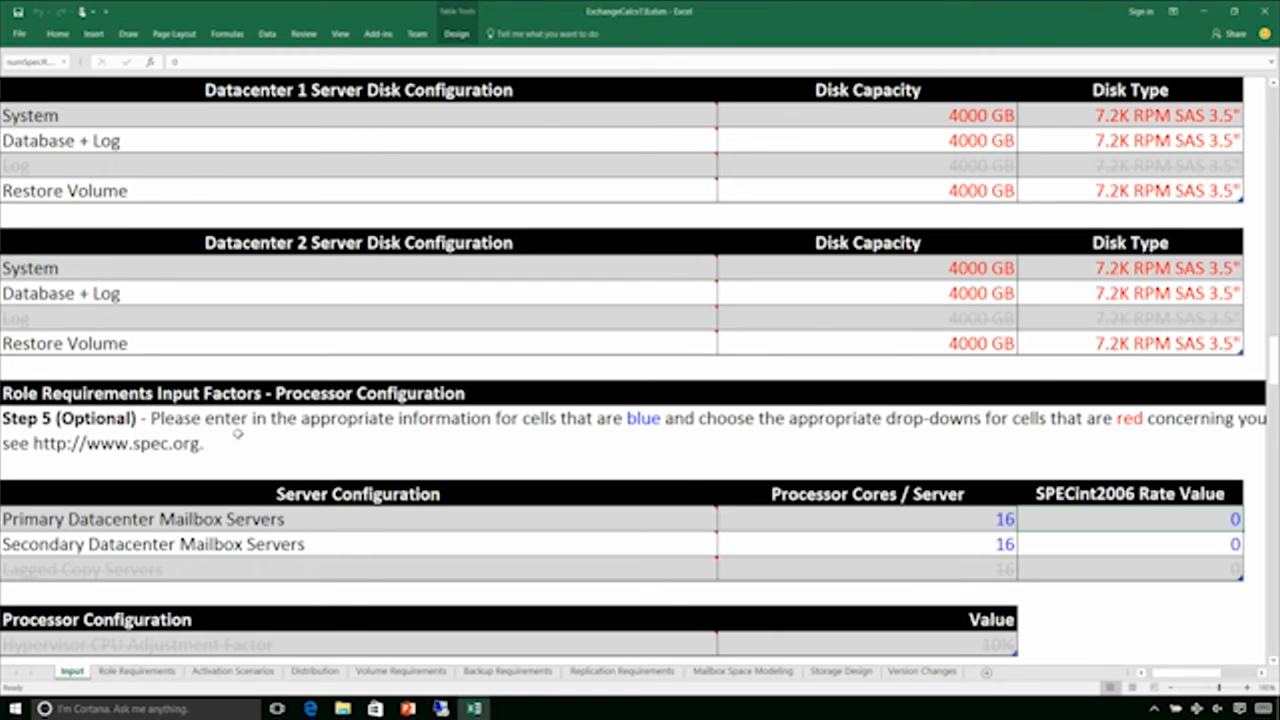
scroll(535, 573, "down", 1)
mouse_move(540, 569)
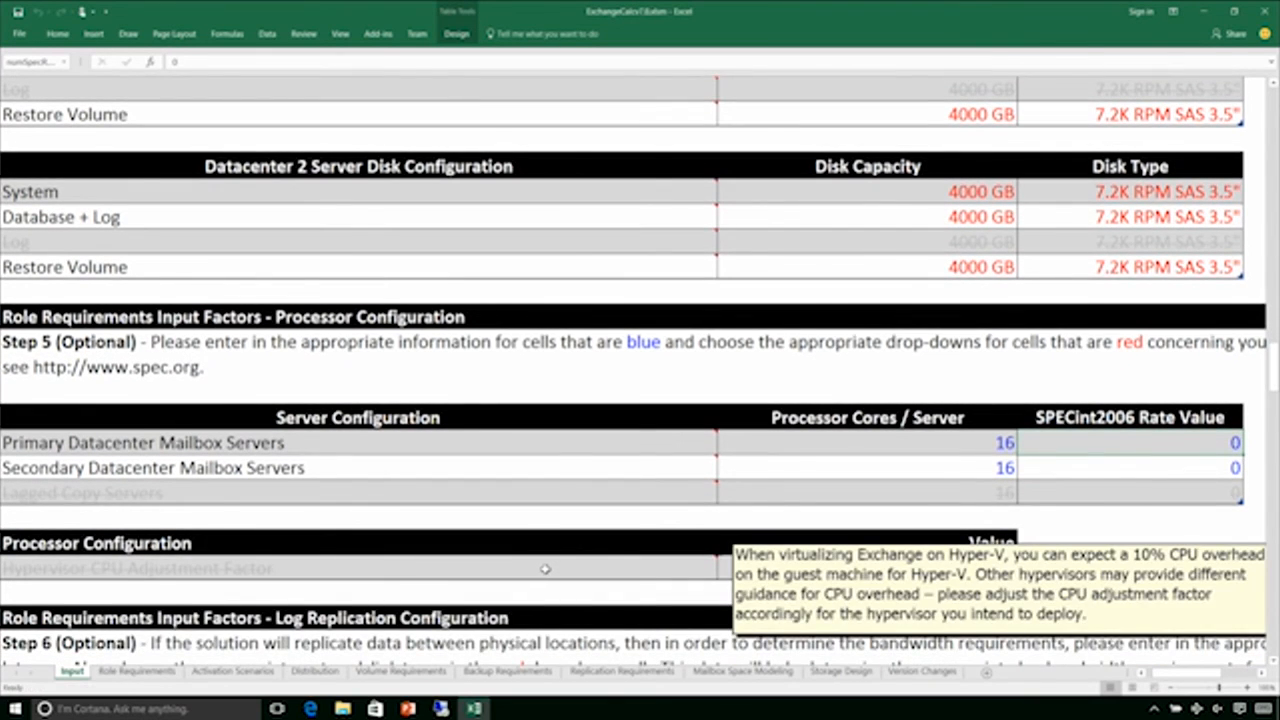
Examine the hourly Logs Generated / Hour Percentage inputs in the Step 6 Log Replication Configuration table
scroll(543, 569, "down", 3)
scroll(685, 452, "down", 1)
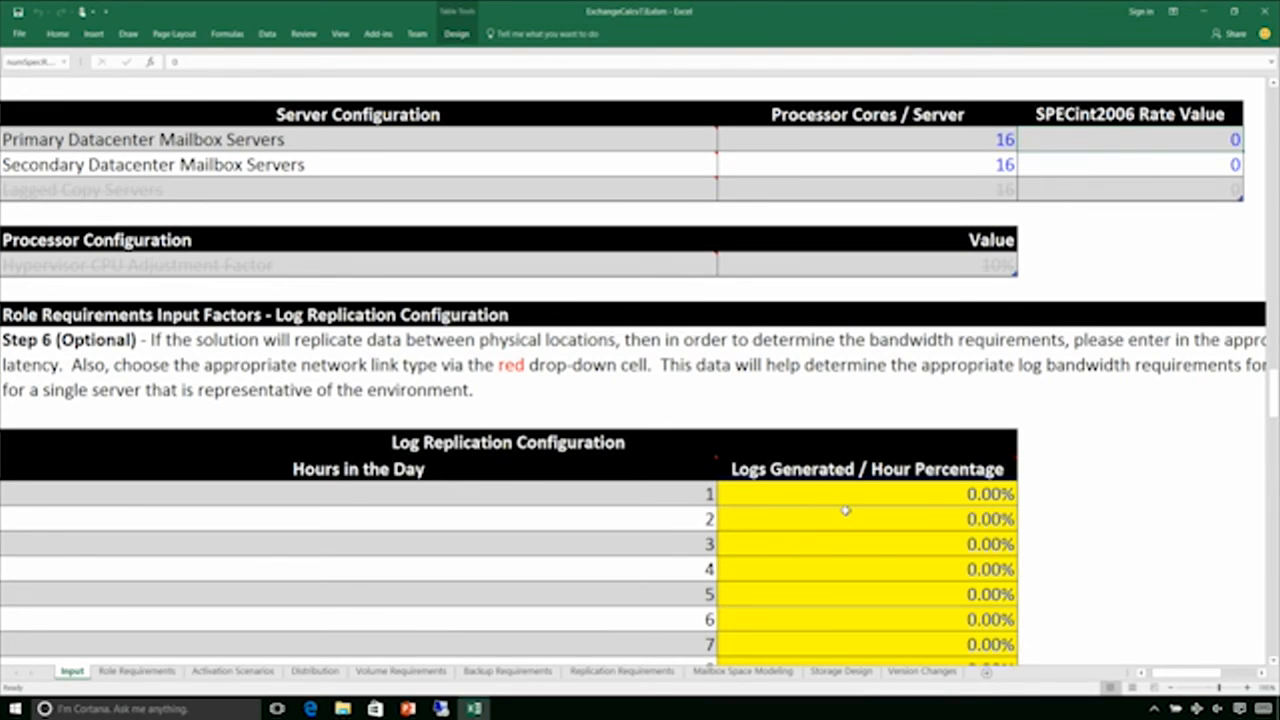
scroll(920, 506, "down", 5)
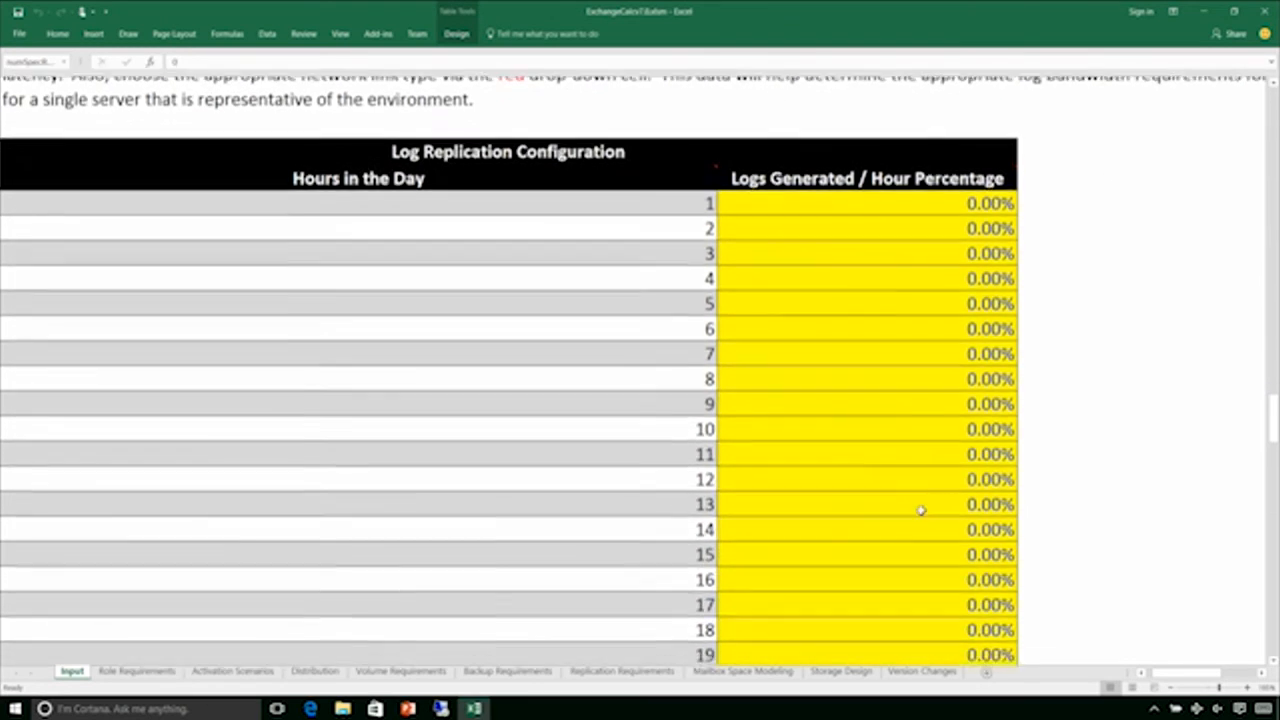
scroll(857, 549, "down", 1)
scroll(786, 600, "up", 1)
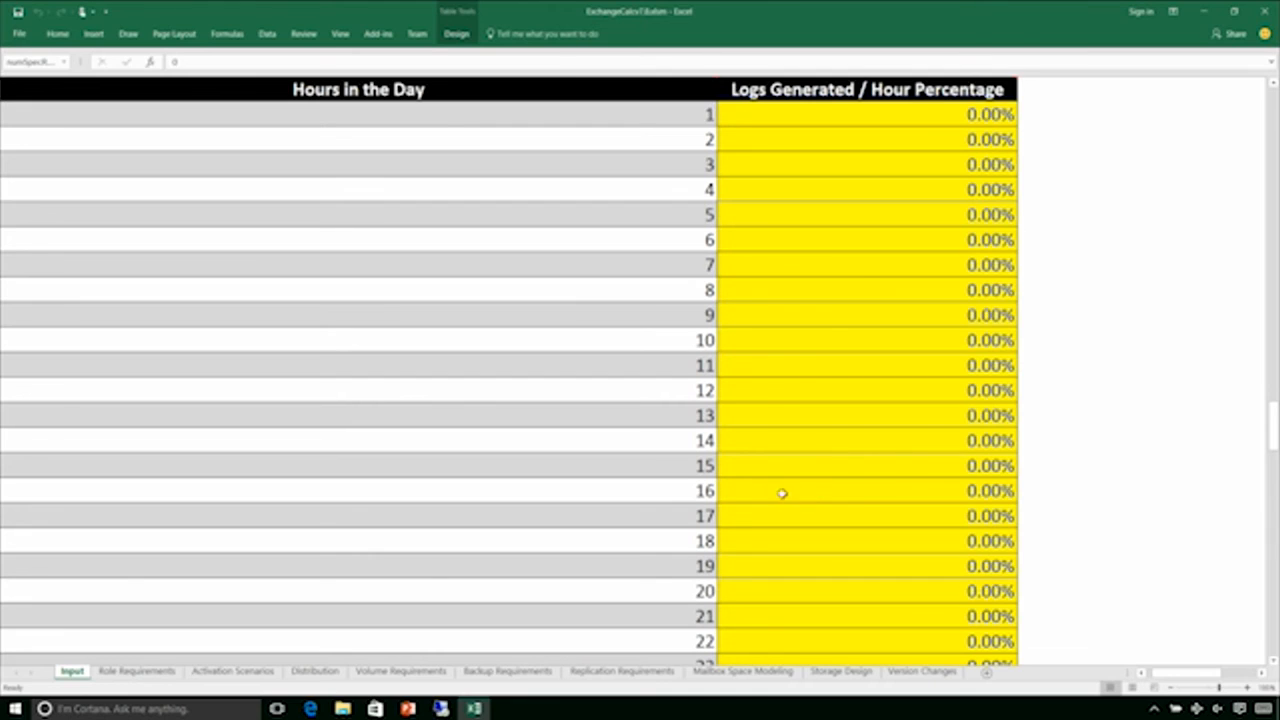
left_click(857, 362)
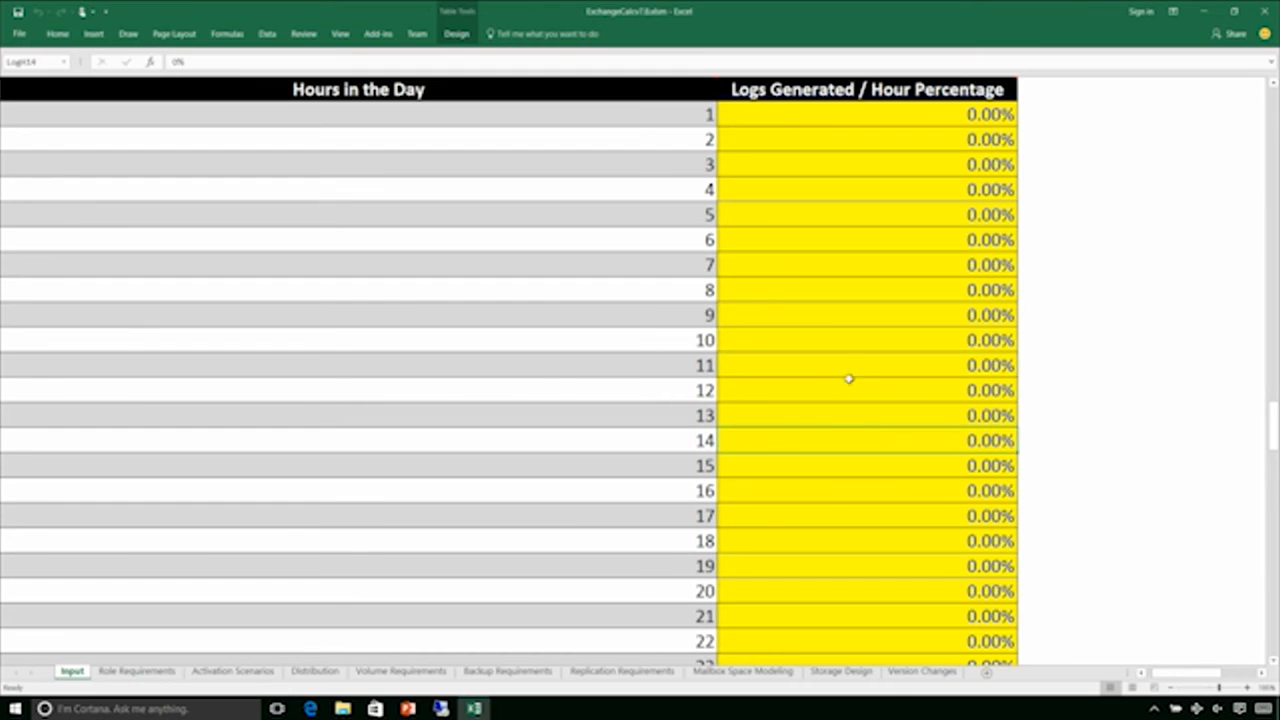
left_click_drag(849, 363, 855, 491)
left_click_drag(850, 140, 846, 185)
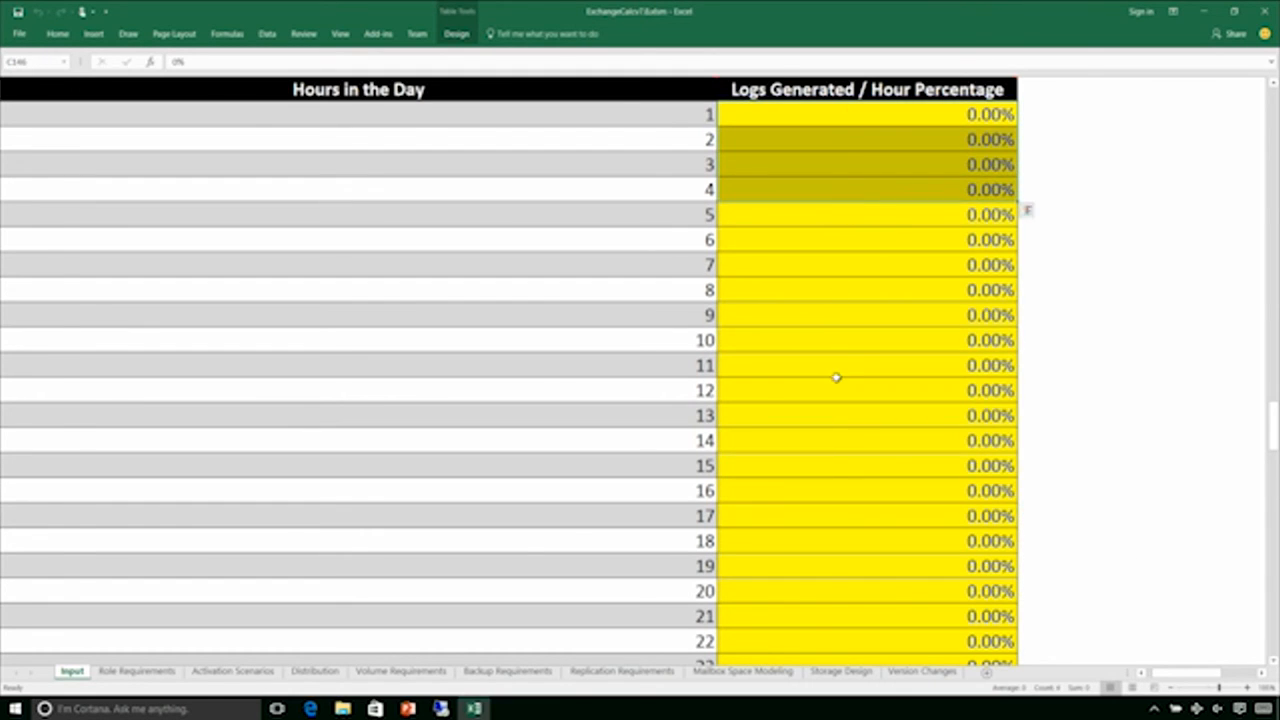
Review the server naming inputs in the Step 7 Environment Customization table
scroll(837, 377, "down", 2)
scroll(838, 378, "down", 4)
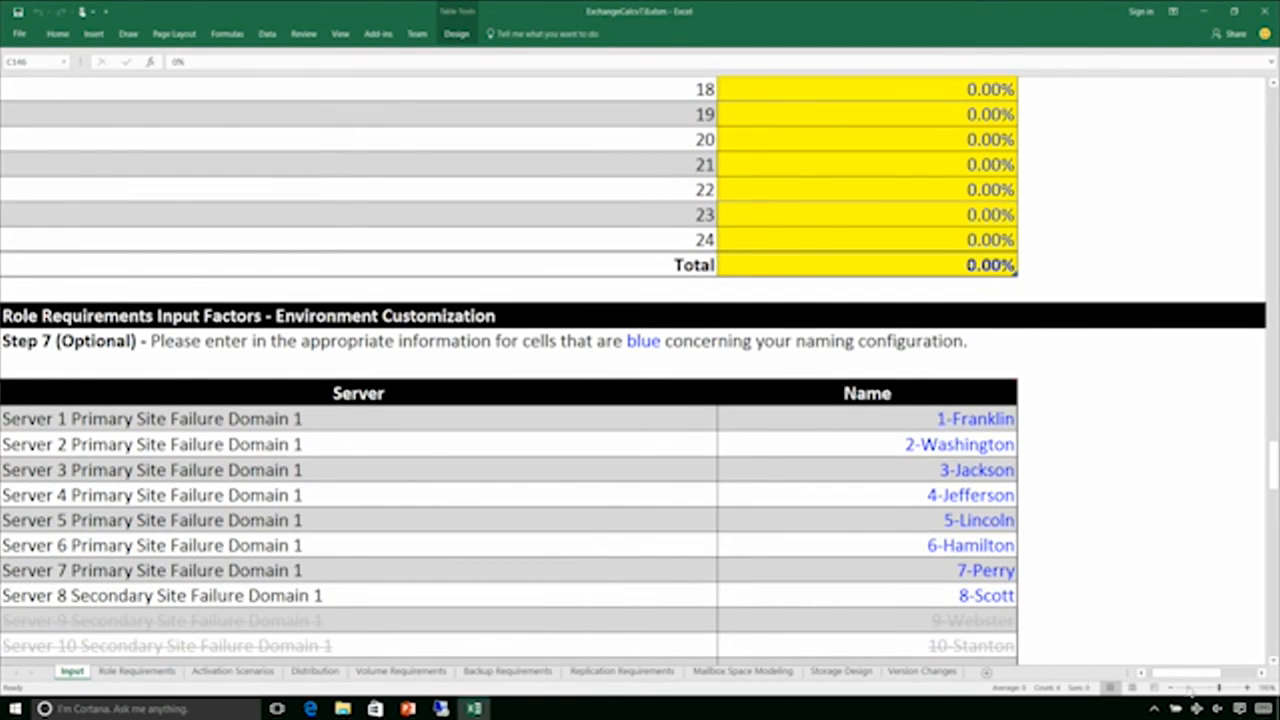
left_click(1141, 673)
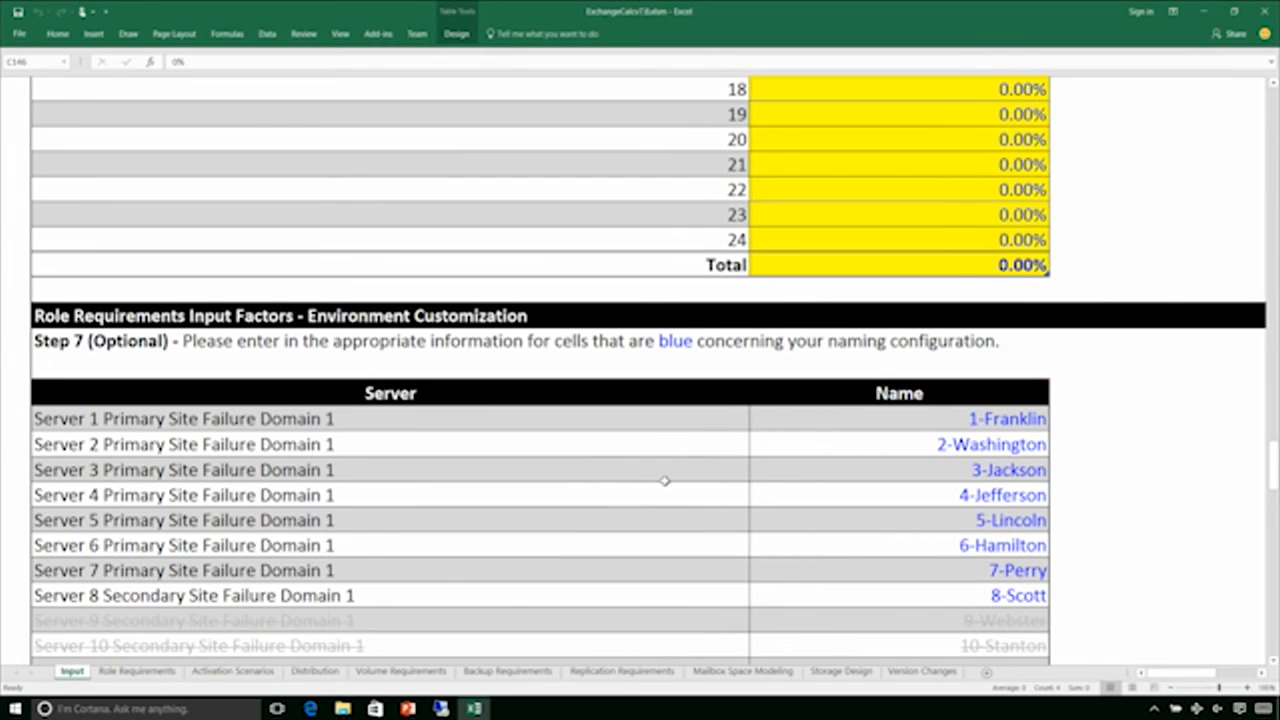
scroll(665, 488, "down", 3)
scroll(665, 489, "down", 3)
scroll(663, 489, "up", 2)
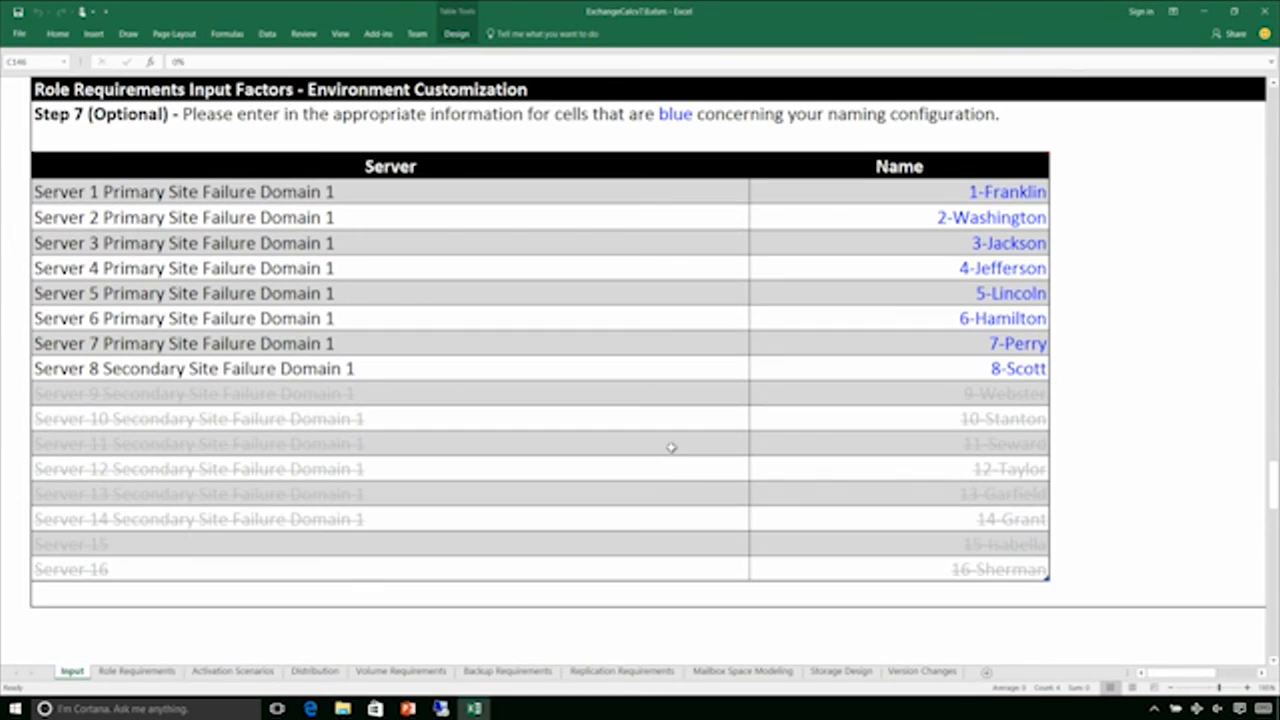
Open the Role Requirements sheet and read its environment, user mailbox and database copy results
left_click(157, 677)
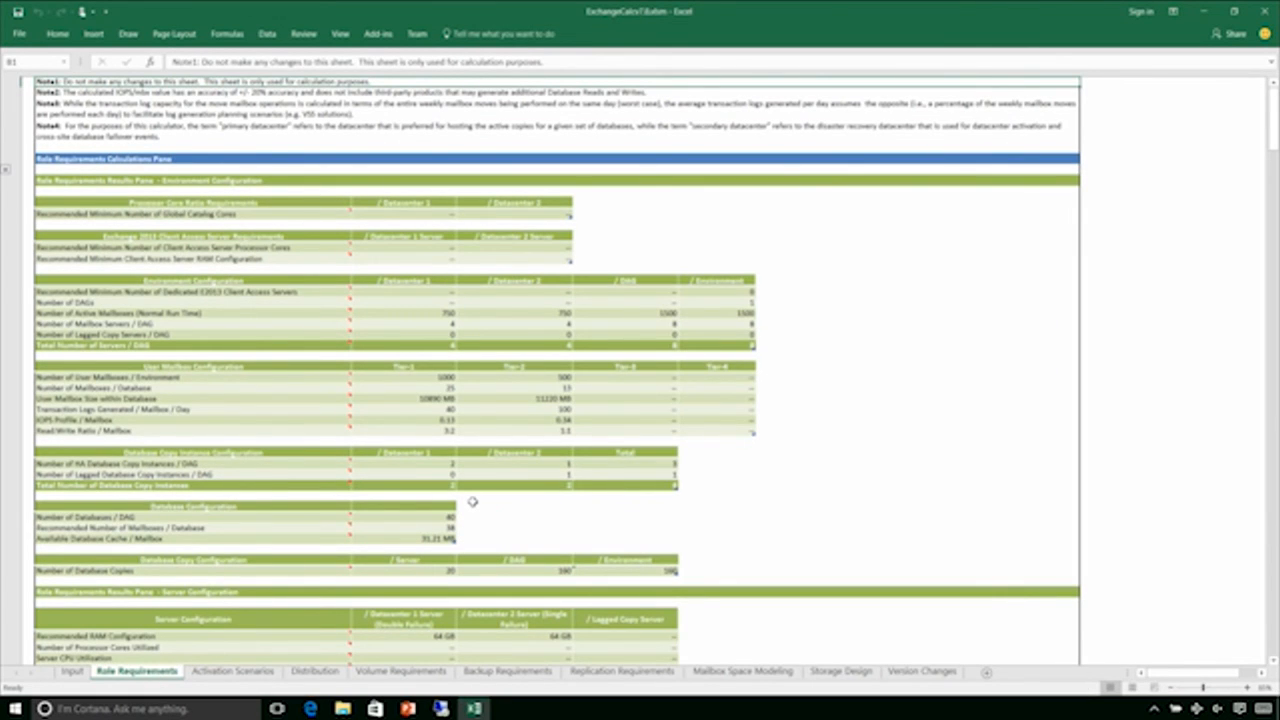
left_click(435, 398)
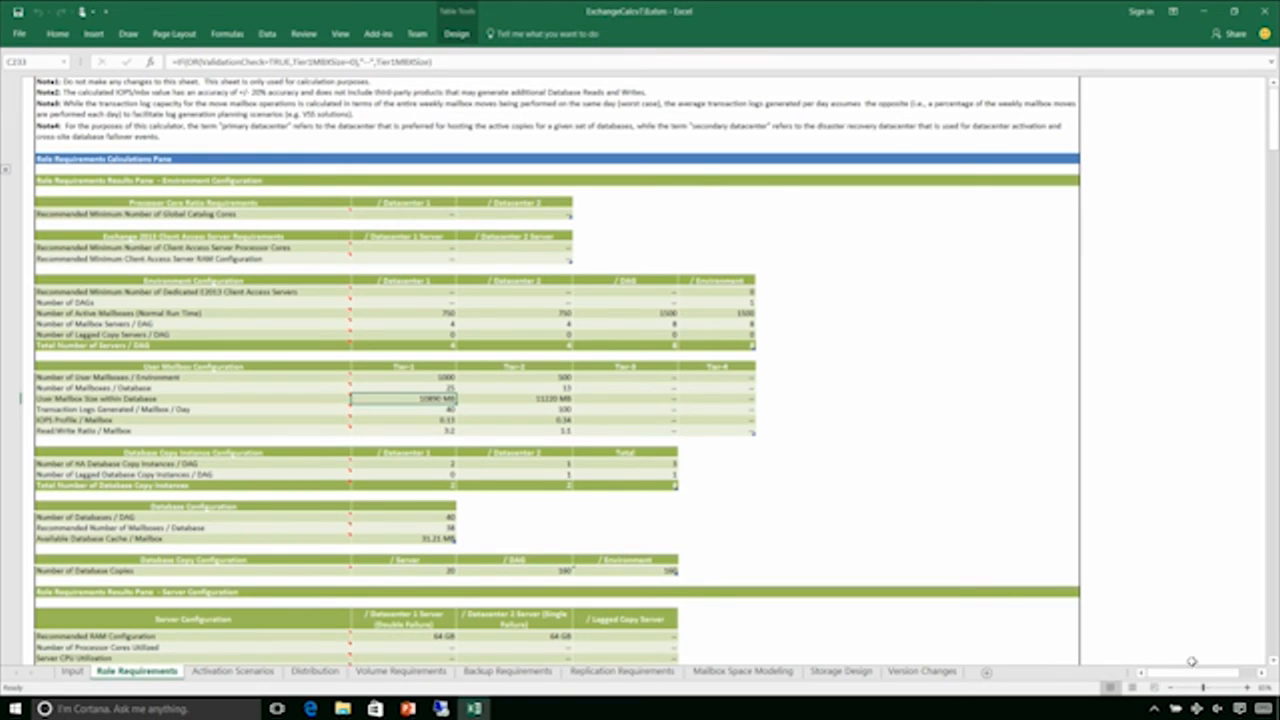
left_click(1248, 689)
left_click(1248, 689)
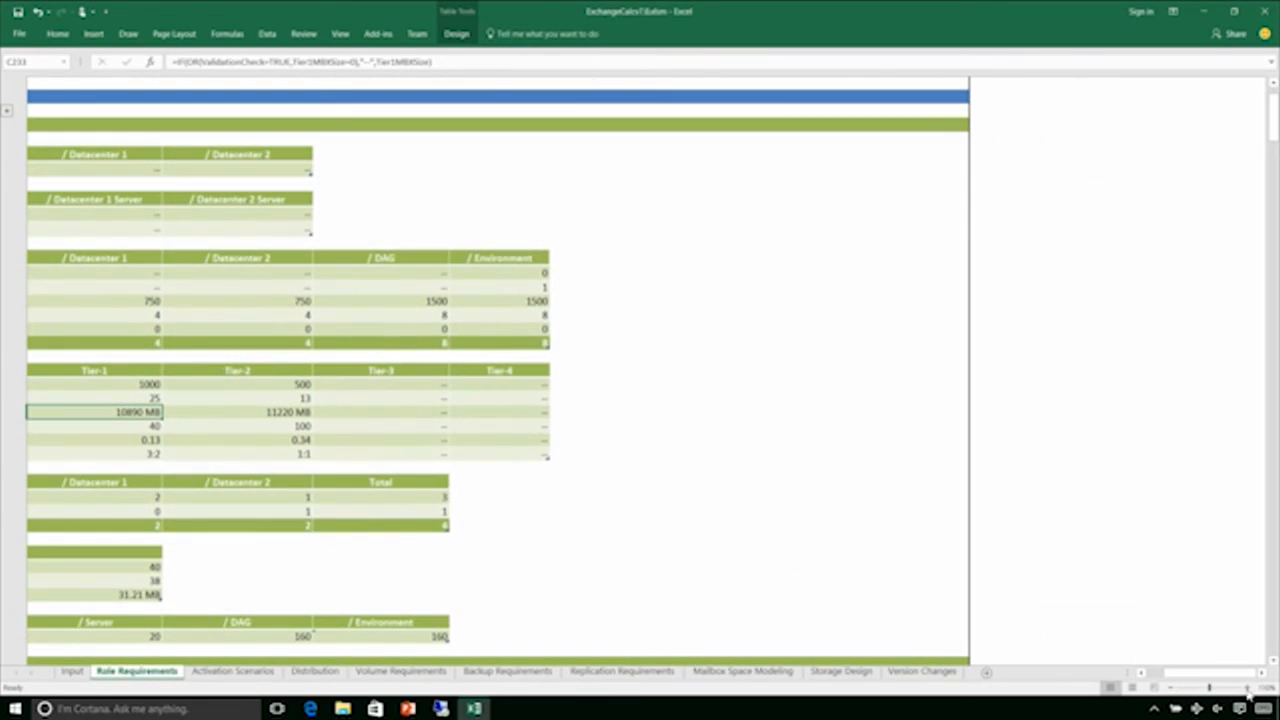
left_click_drag(1205, 673, 1172, 680)
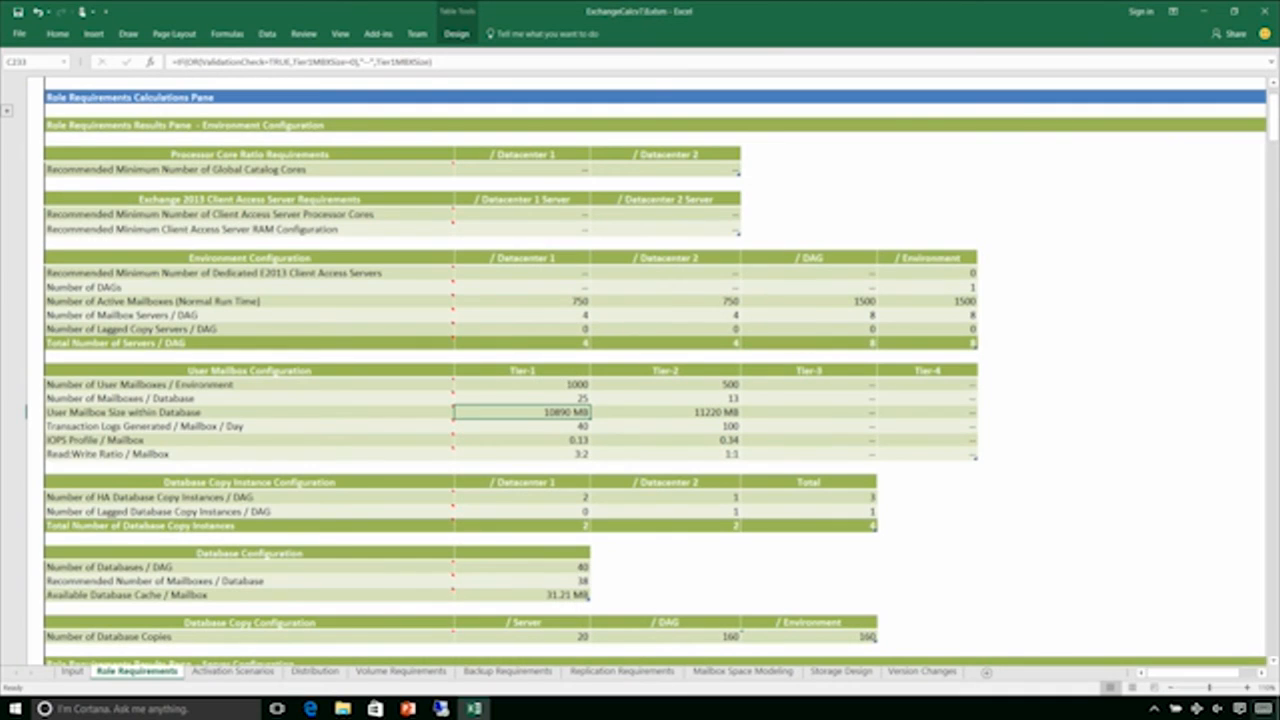
left_click(1248, 689)
left_click(1248, 689)
left_click_drag(1205, 673, 1172, 675)
scroll(718, 538, "down", 5)
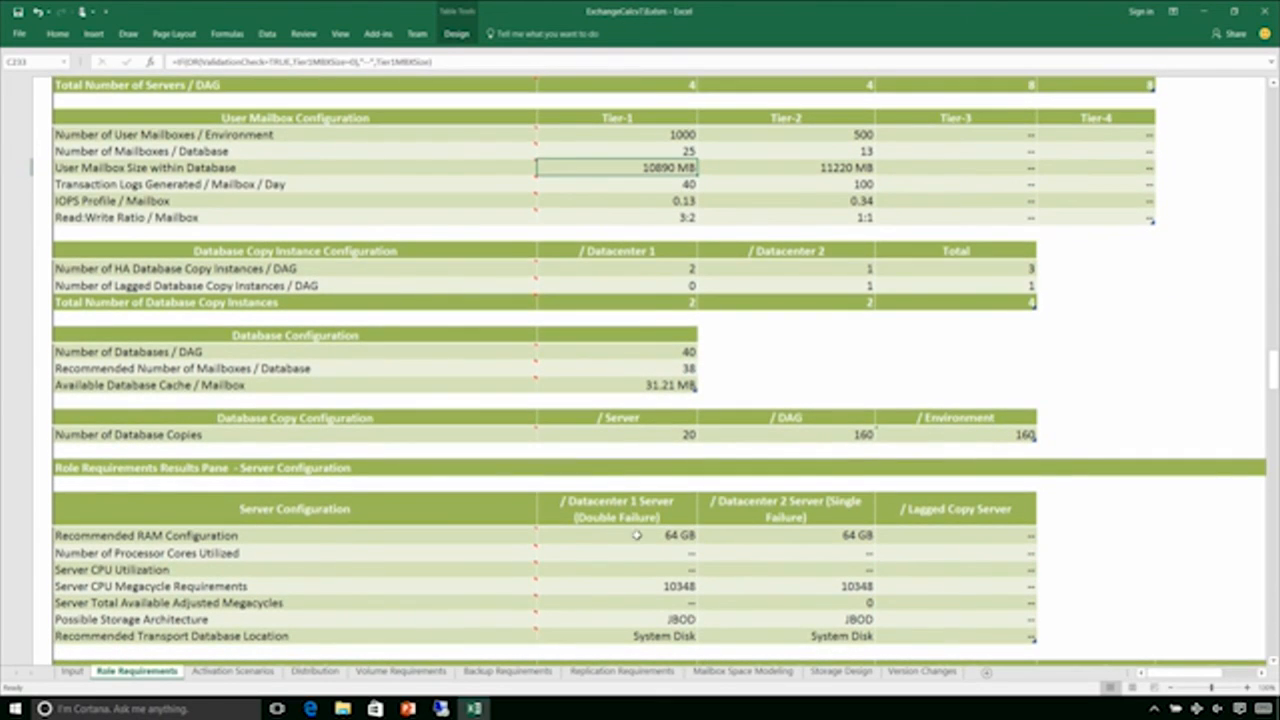
Examine the Server Configuration results for recommended RAM and possible storage architecture, plus the transaction log and disk space requirements
left_click(636, 535)
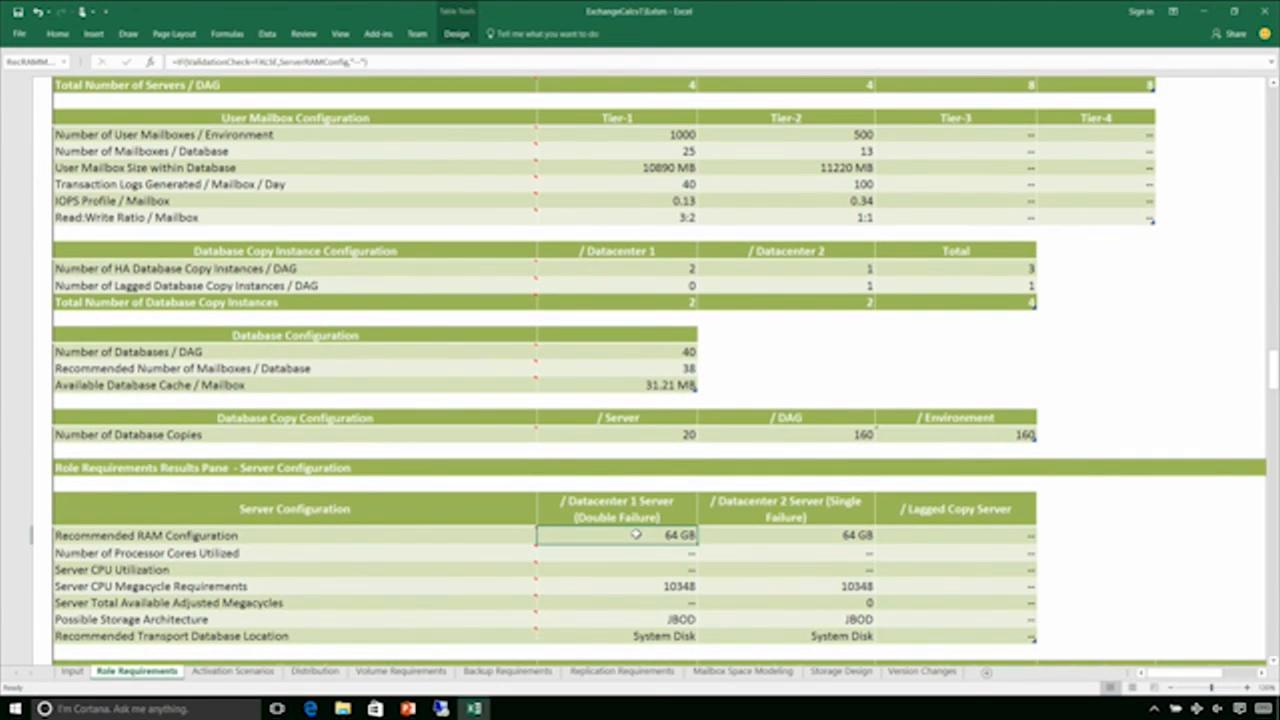
scroll(641, 552, "down", 1)
left_click(645, 572)
scroll(646, 558, "down", 3)
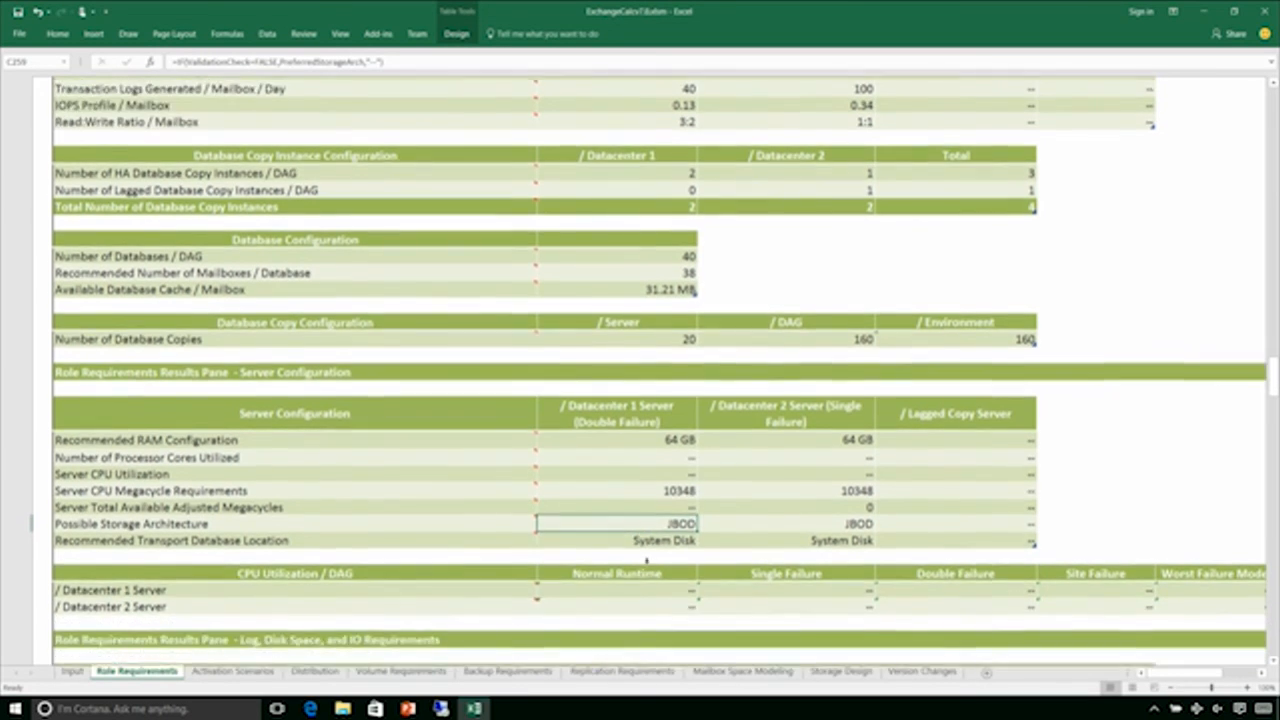
scroll(646, 568, "down", 1)
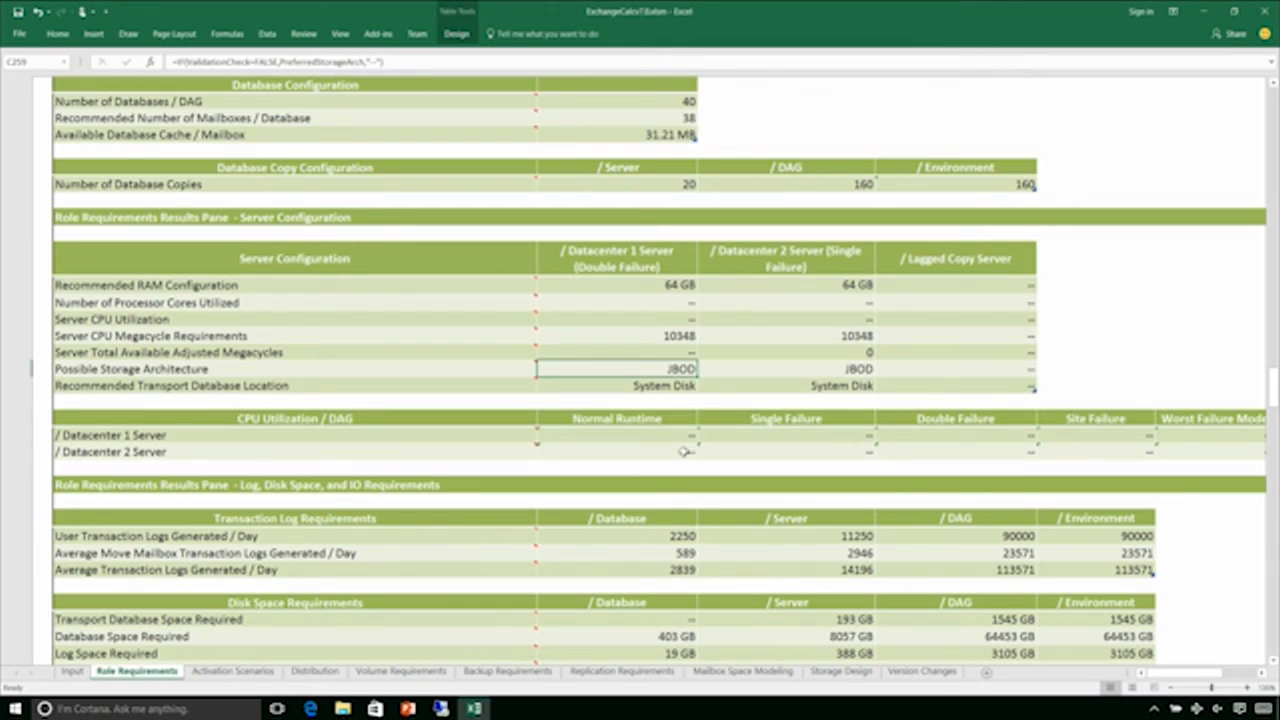
Open the Activation Scenarios sheet and review the active database counts for the Active/Active failure scenarios
left_click(233, 672)
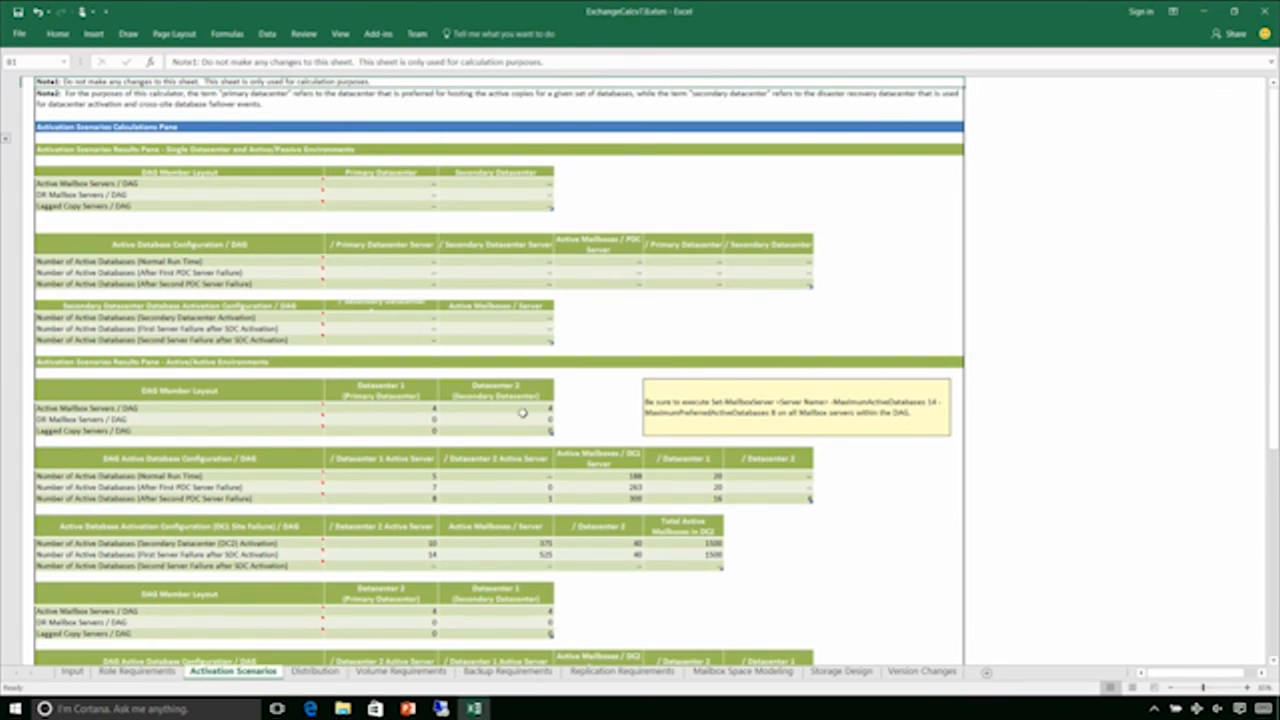
scroll(665, 506, "down", 3)
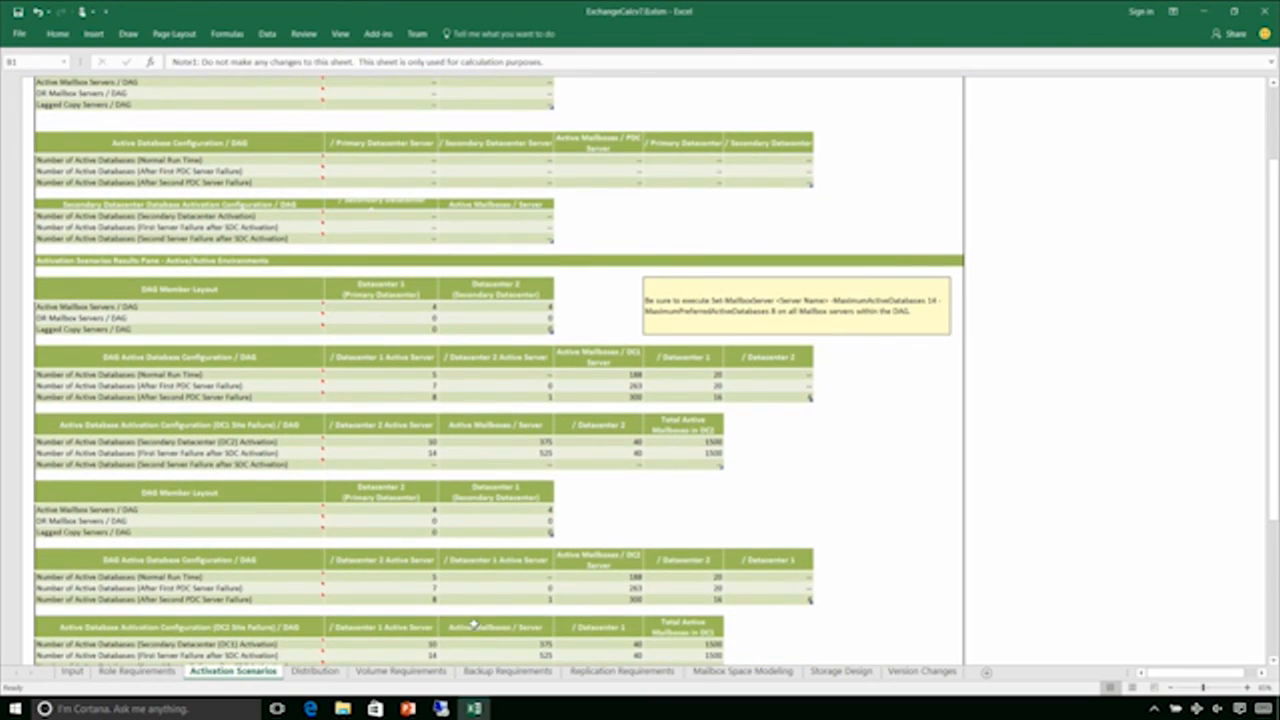
Open the Distribution sheet and simulate a failure and recovery of the 2-Washington server to check the database layout
left_click(309, 672)
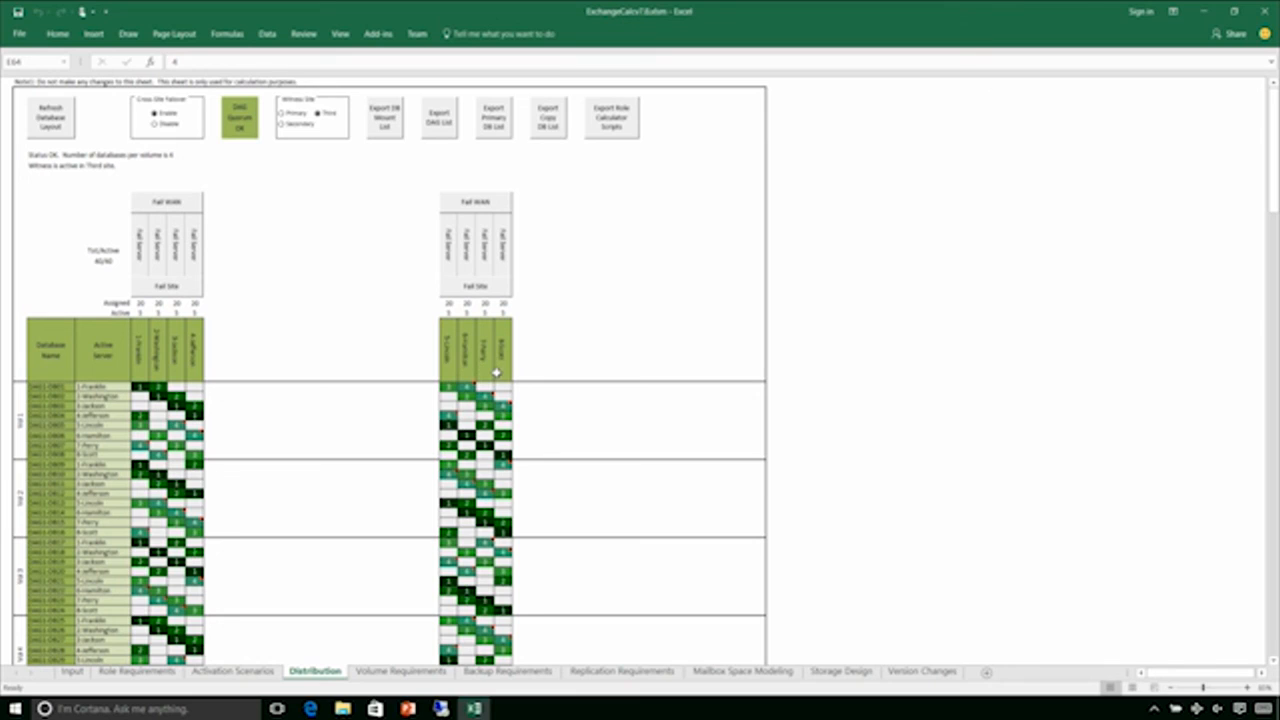
left_click(137, 389)
left_click(156, 389)
left_click(157, 250)
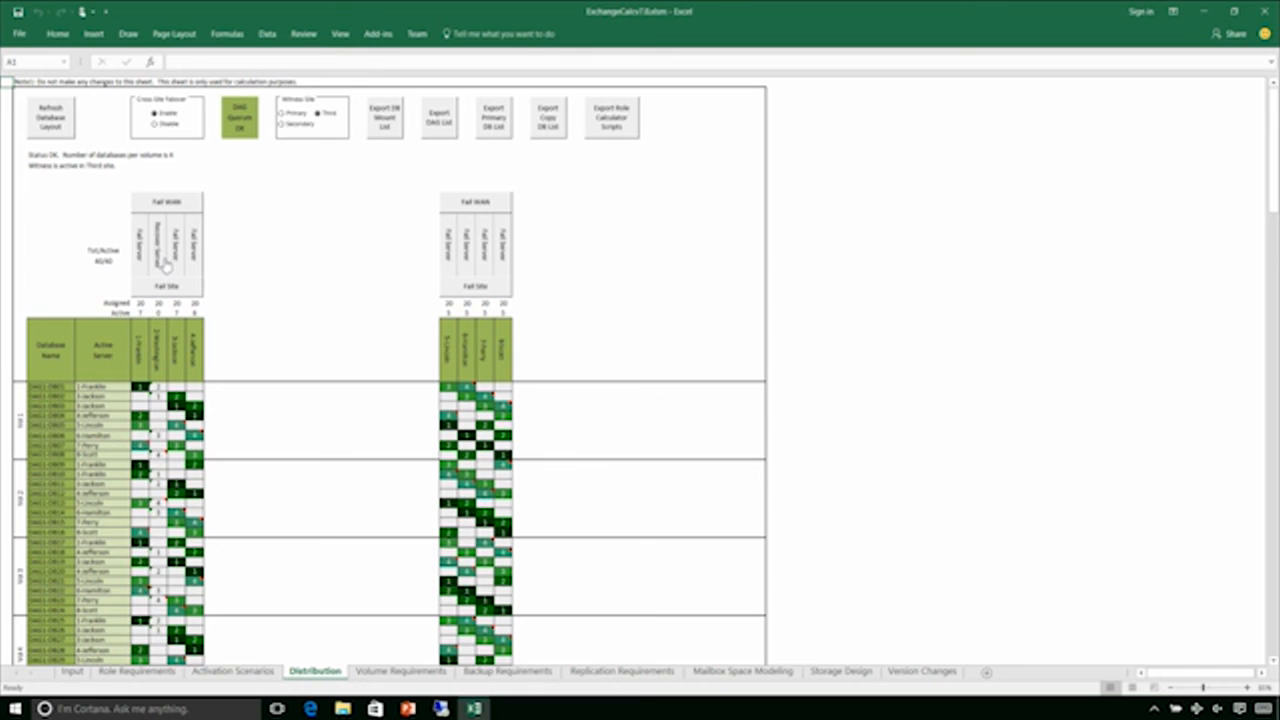
left_click(158, 255)
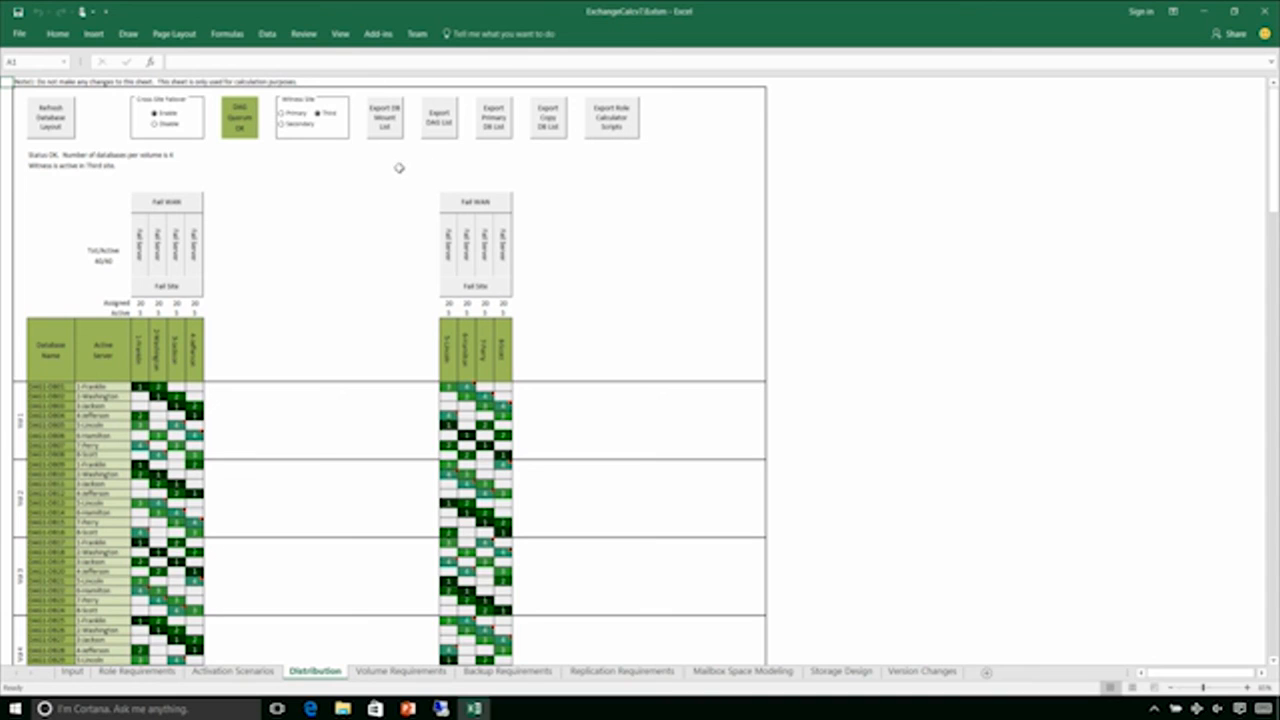
Export the Role Calculator scripts to the Desktop folder
left_click(616, 132)
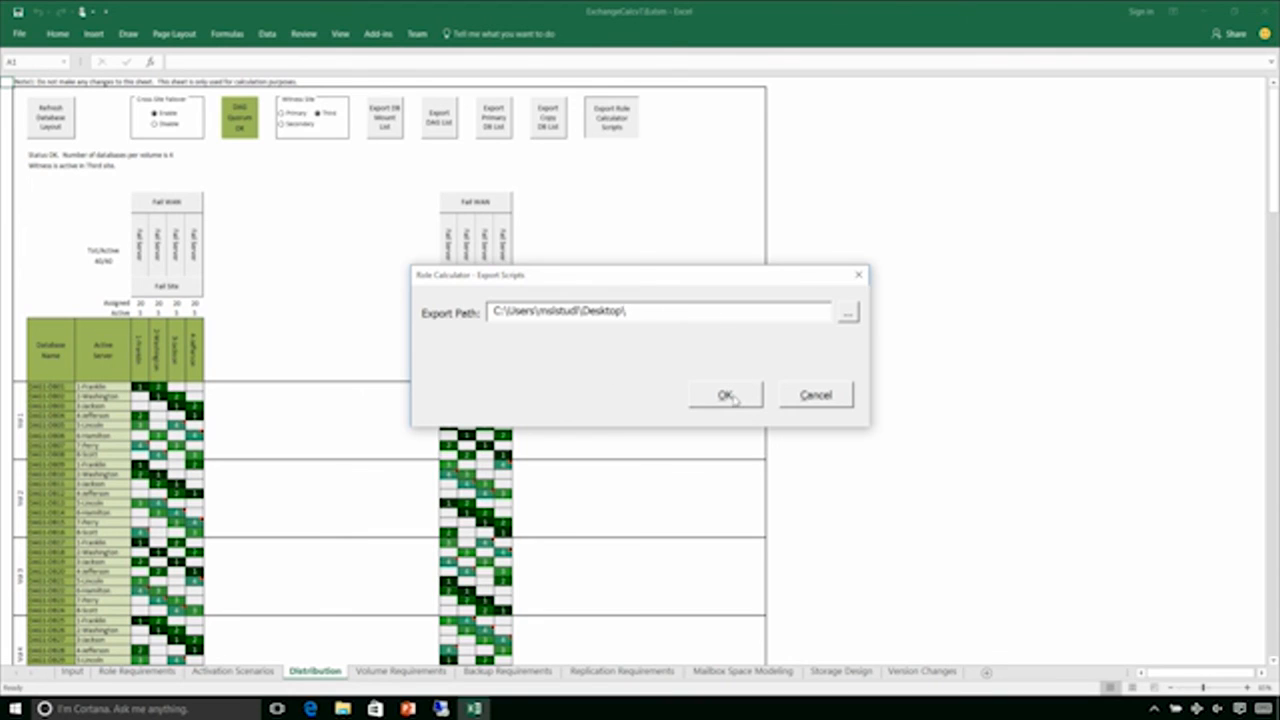
left_click(727, 396)
key("Return")
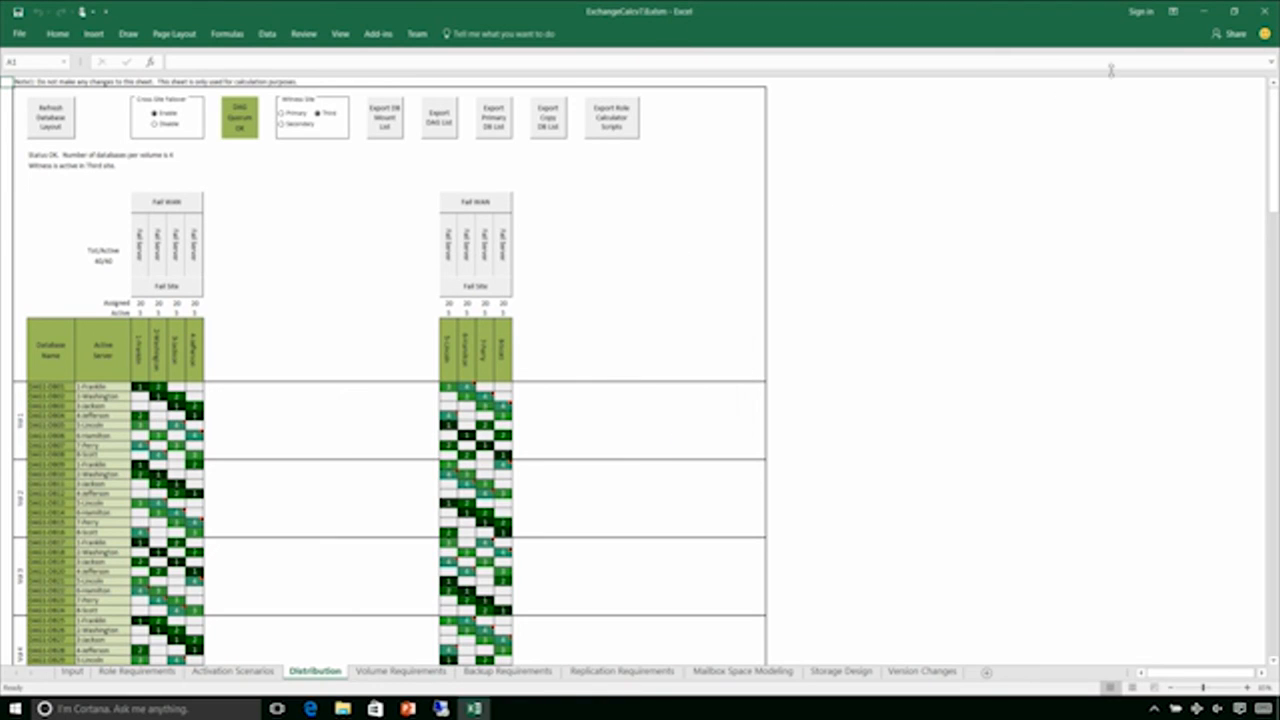
Minimize the workbook, end the PowerPoint slide show and minimize the presentation to reach the desktop
left_click(1195, 12)
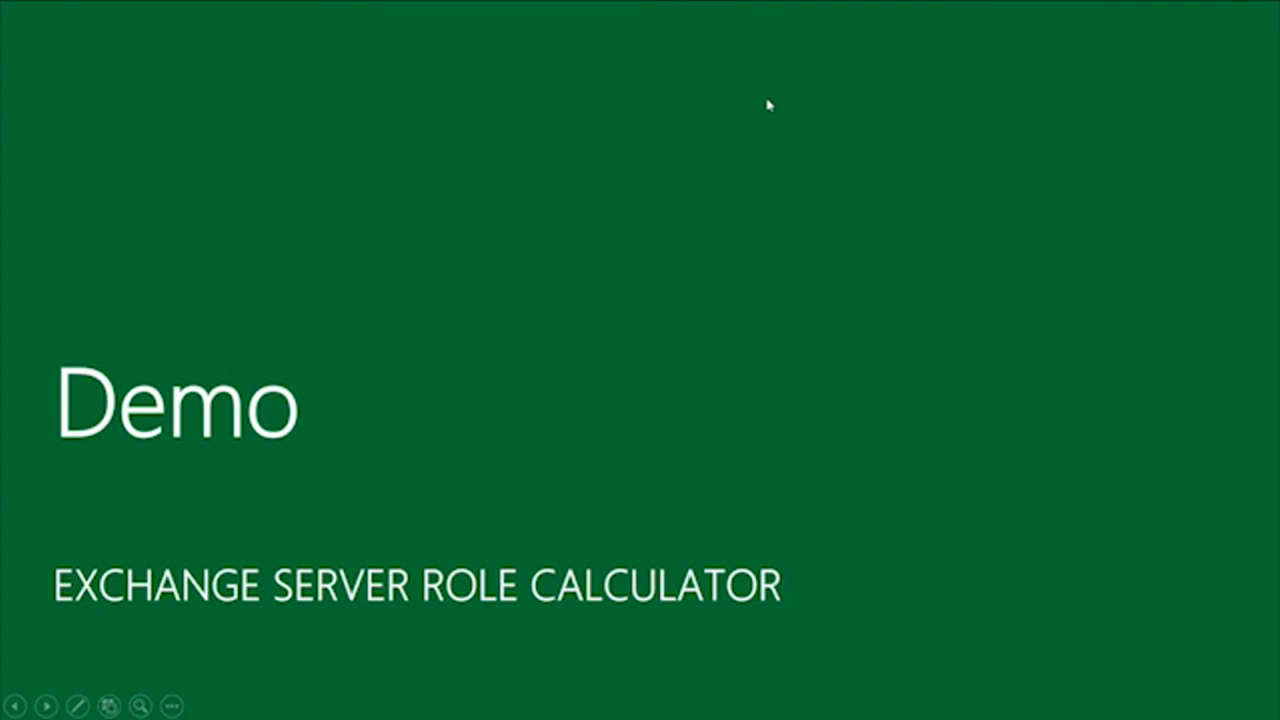
key("Escape")
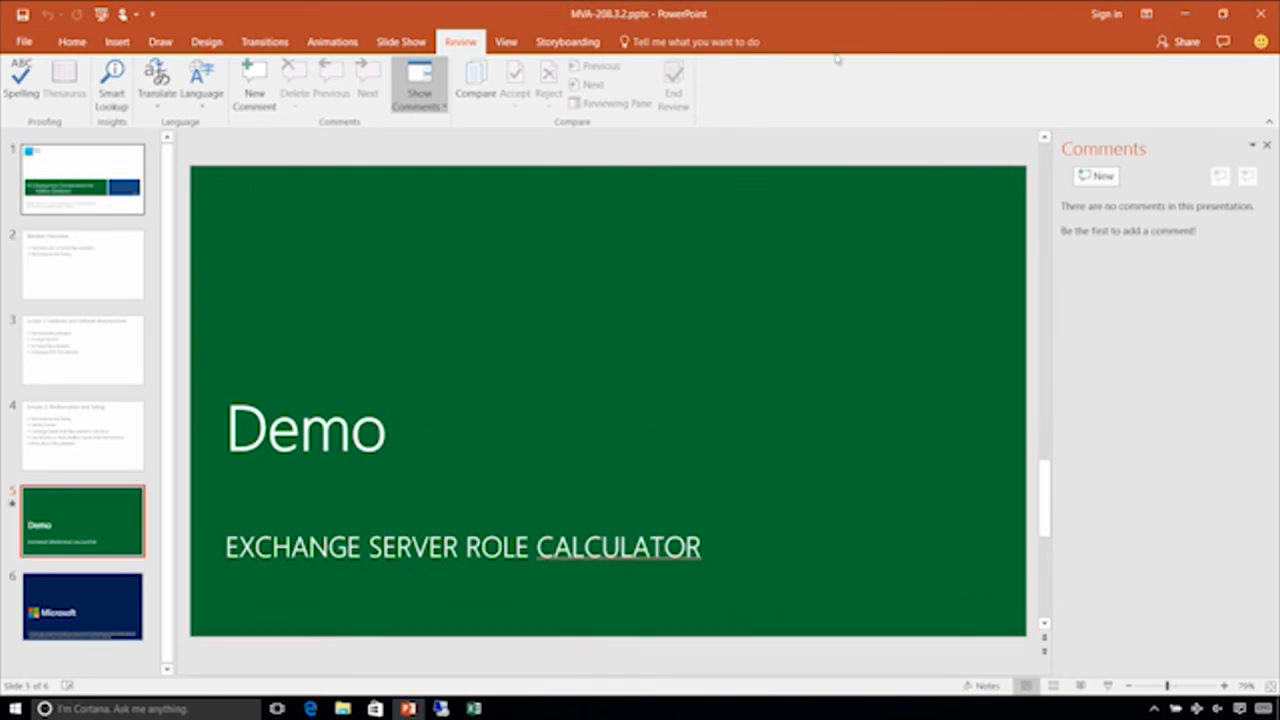
left_click(1178, 13)
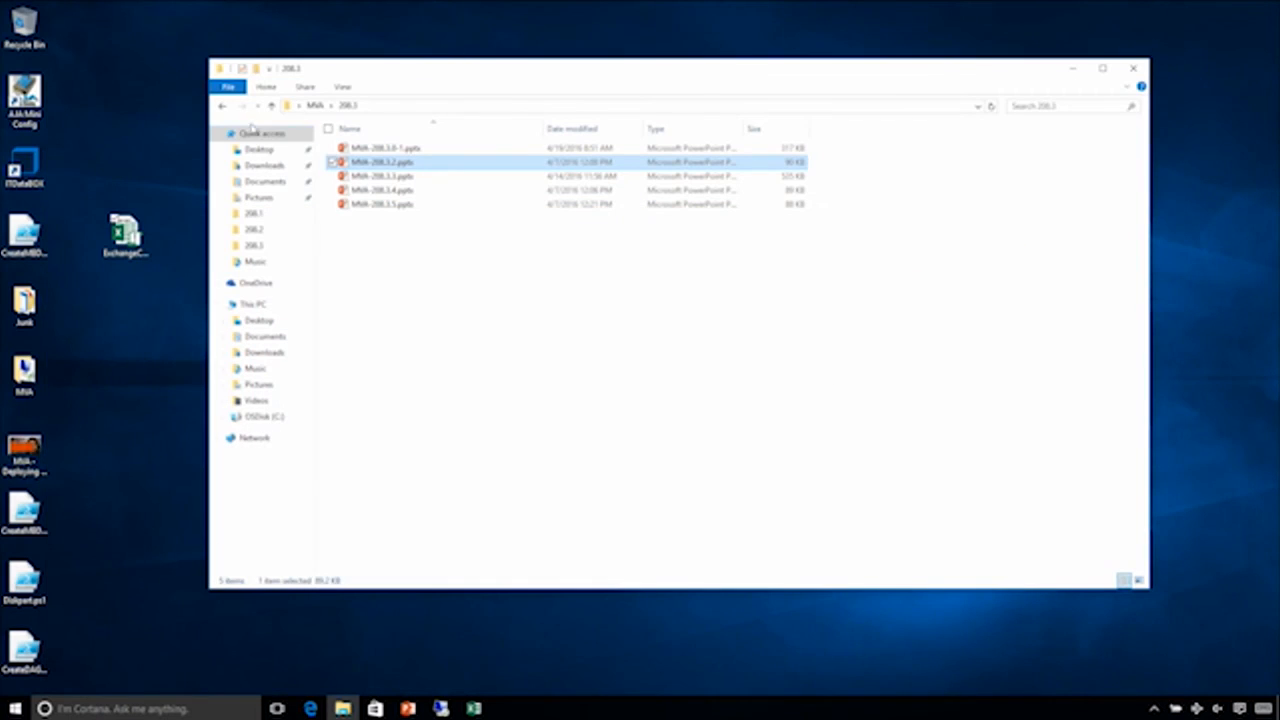
Open the exported CreateMBDatabases.ps1 script from the desktop in PowerShell ISE and review its description, parameters and functions
right_click(28, 235)
left_click(38, 273)
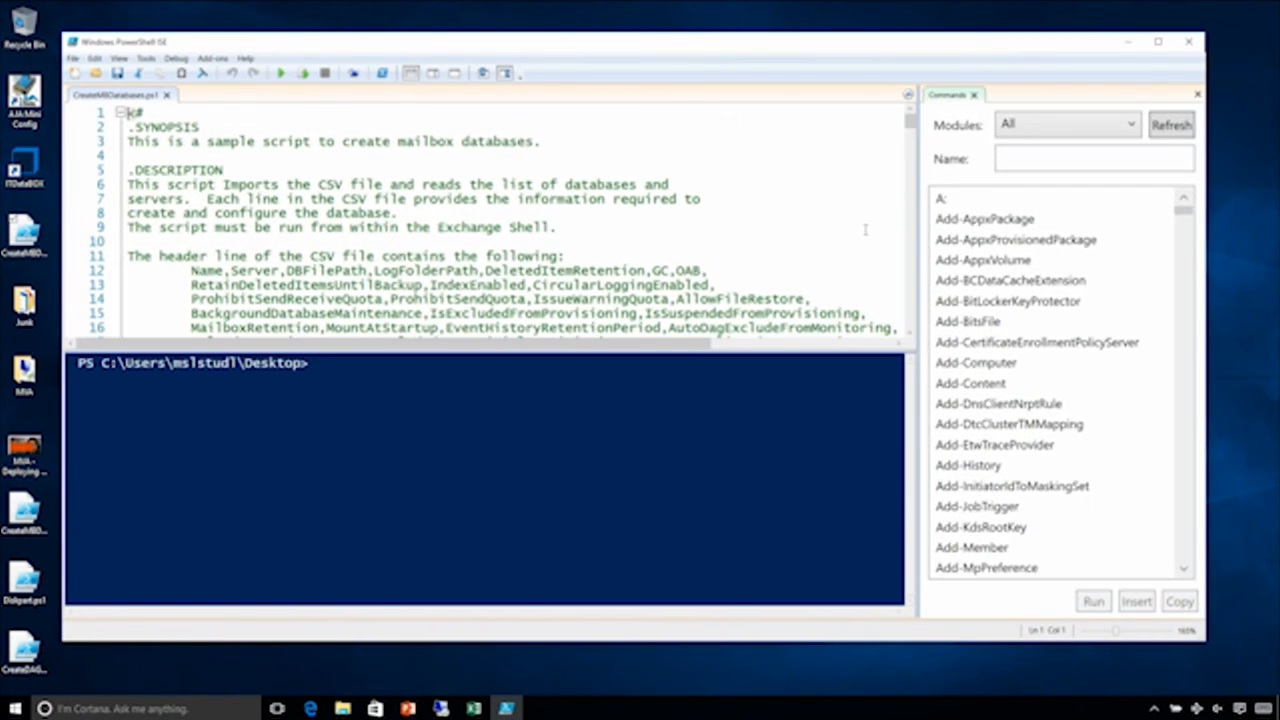
scroll(531, 255, "down", 20)
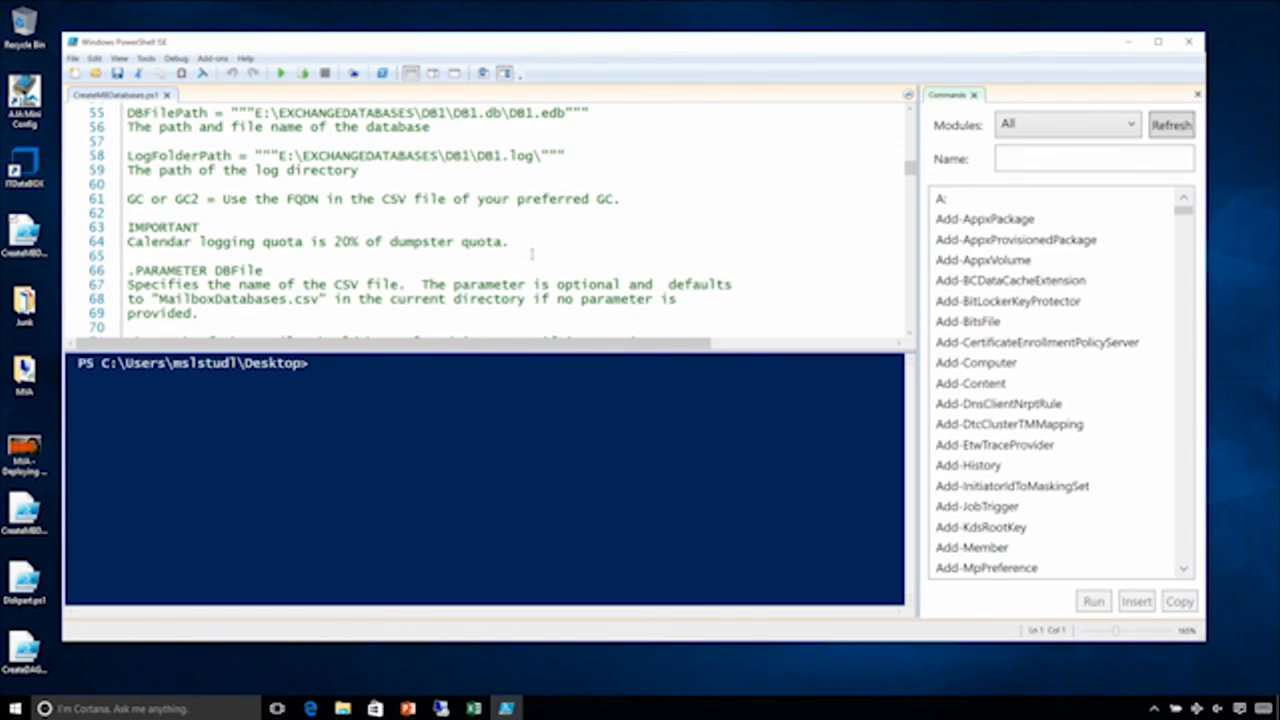
scroll(531, 255, "down", 10)
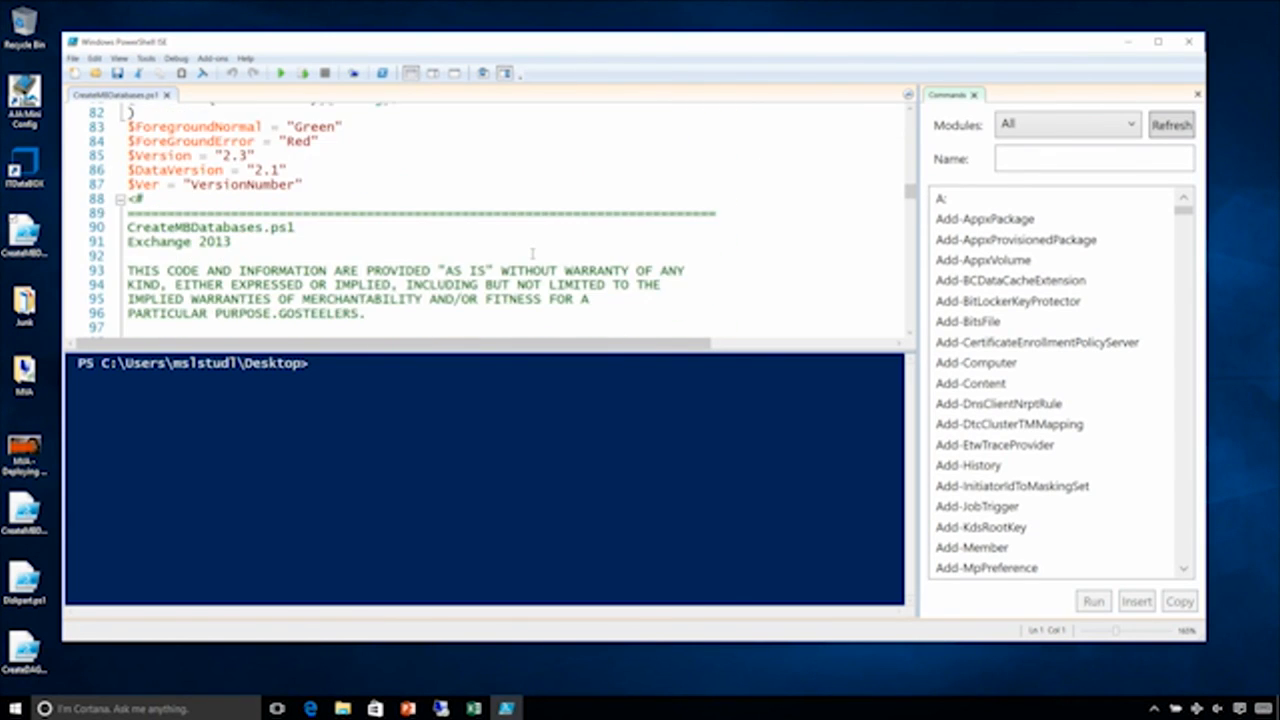
scroll(532, 255, "down", 1)
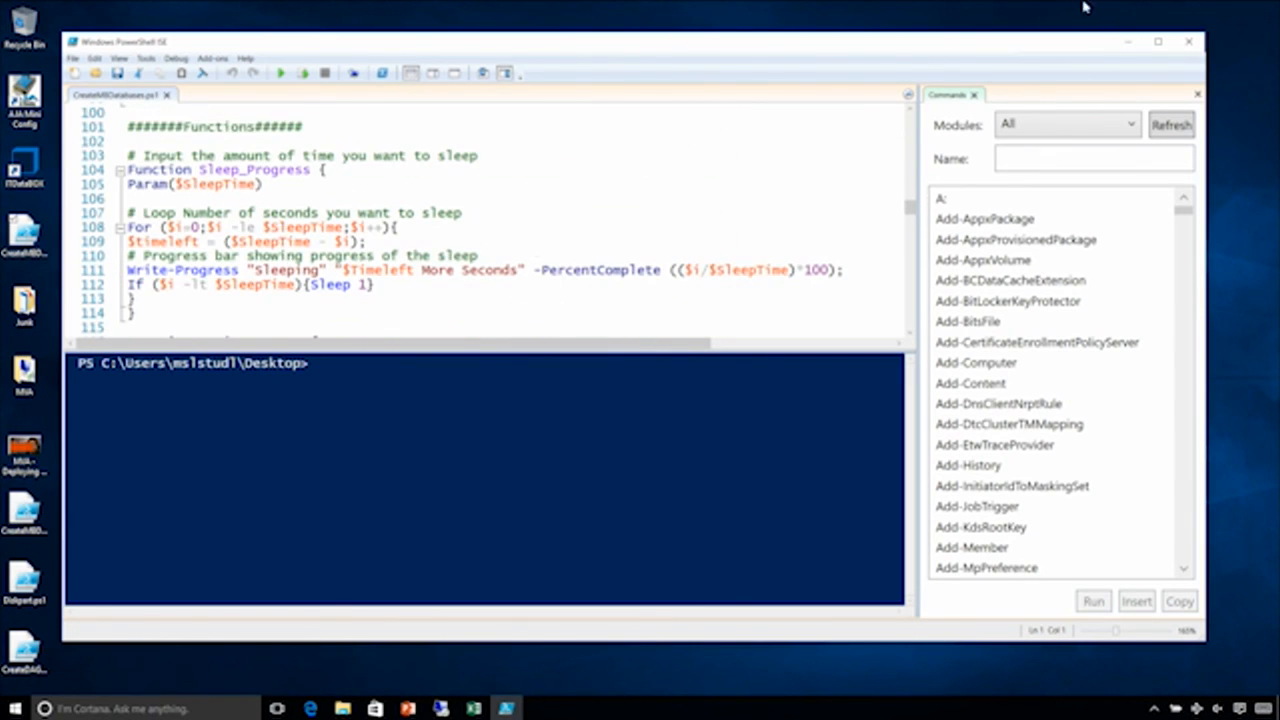
Minimize the script editor and switch back to the MVA-208.3.2.pptx presentation in PowerPoint
left_click(1127, 43)
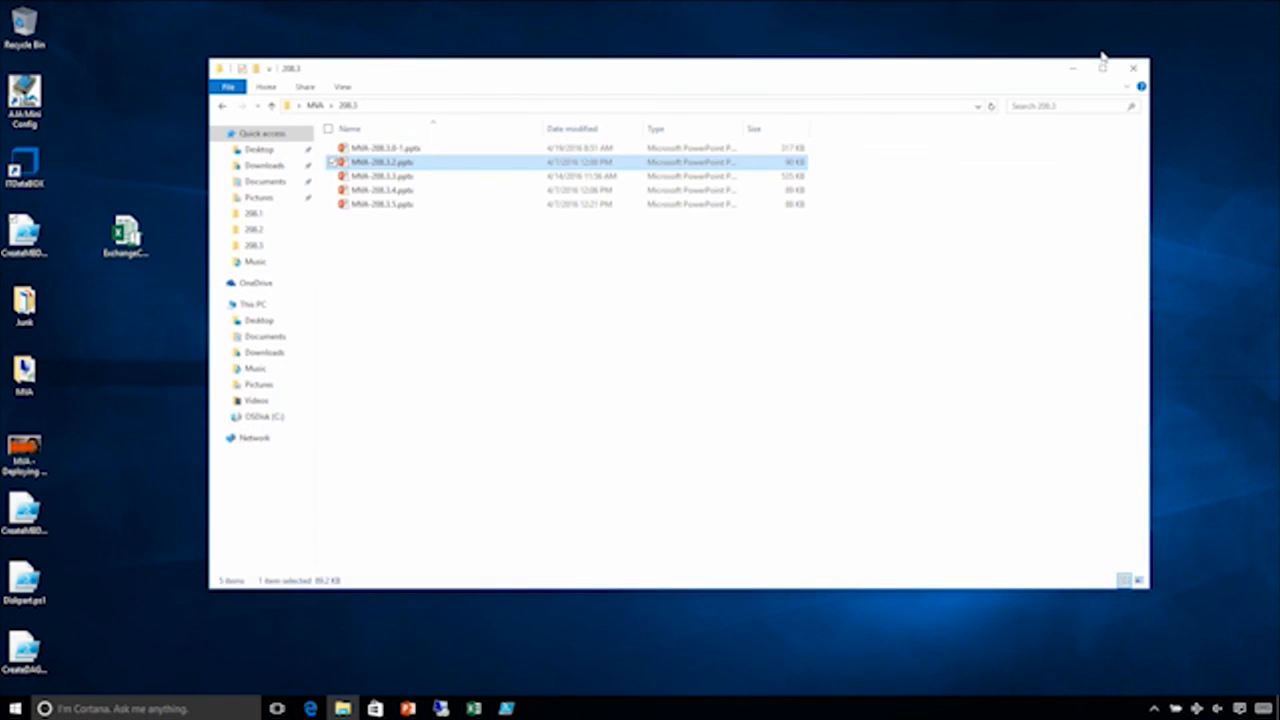
key("alt+Tab")
key("alt+Tab")
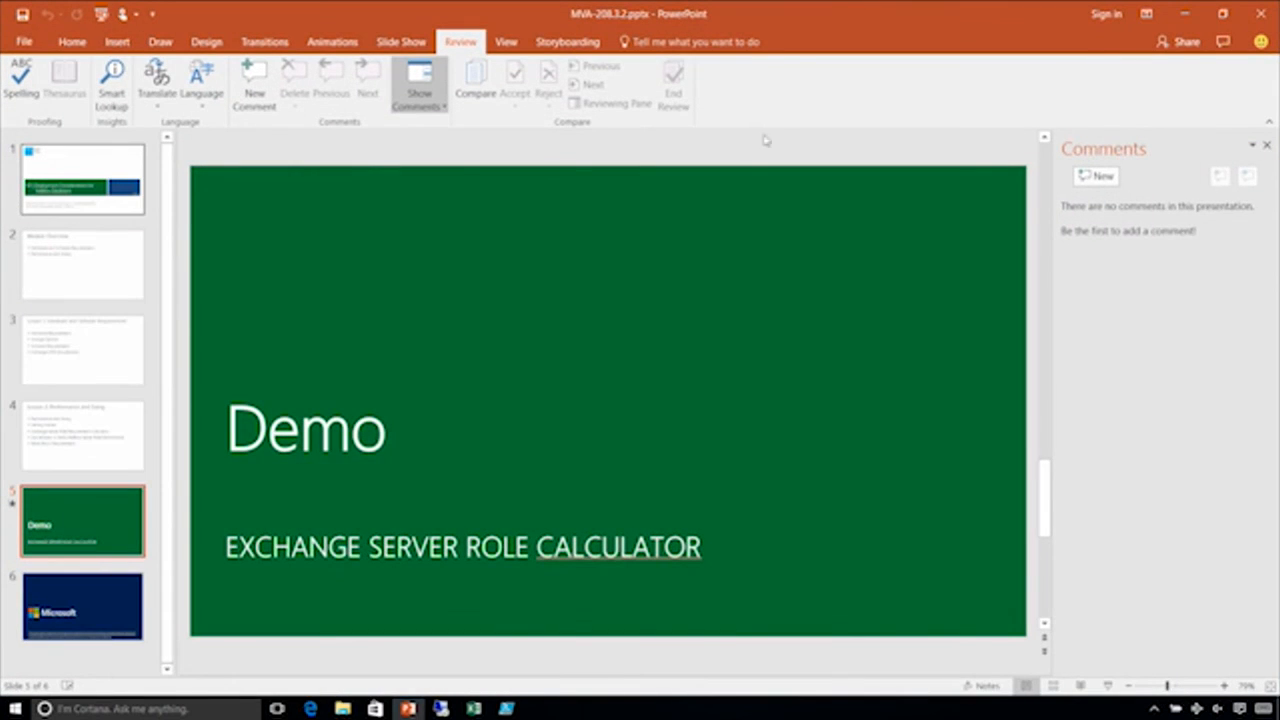